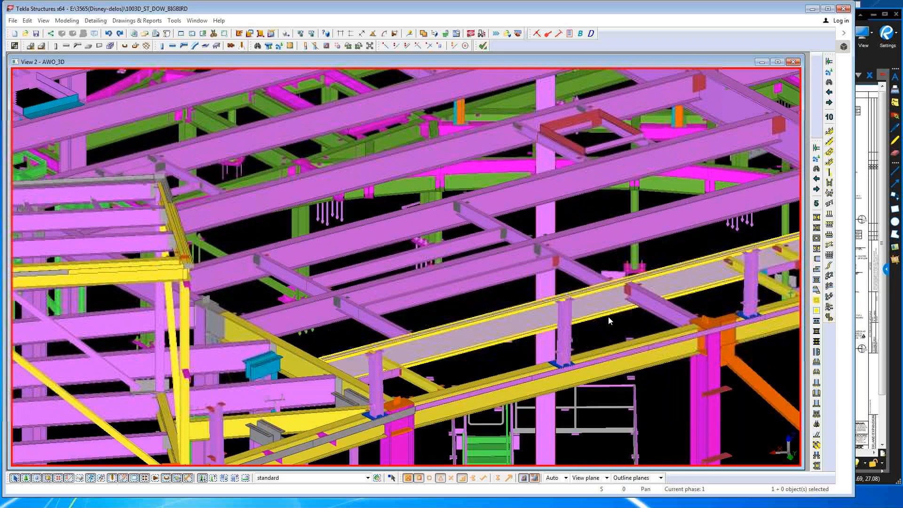
- Open the BeamControl settings of the shear plate connection joining the short cross beam to the girder
left_click(525, 250)
middle_click_drag(517, 251, 640, 287)
scroll(610, 269, "up", 5)
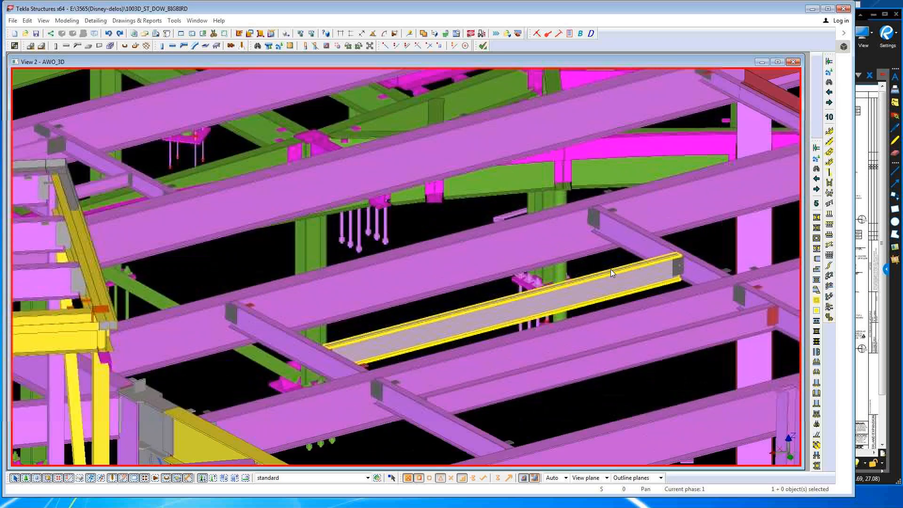
middle_click_drag(628, 248, 445, 251)
scroll(359, 200, "up", 3)
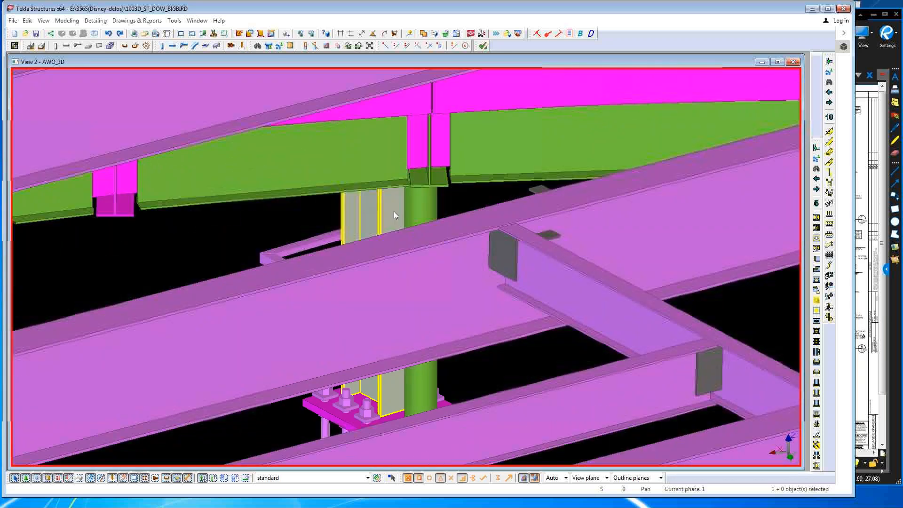
left_click(497, 247)
double_click(498, 247)
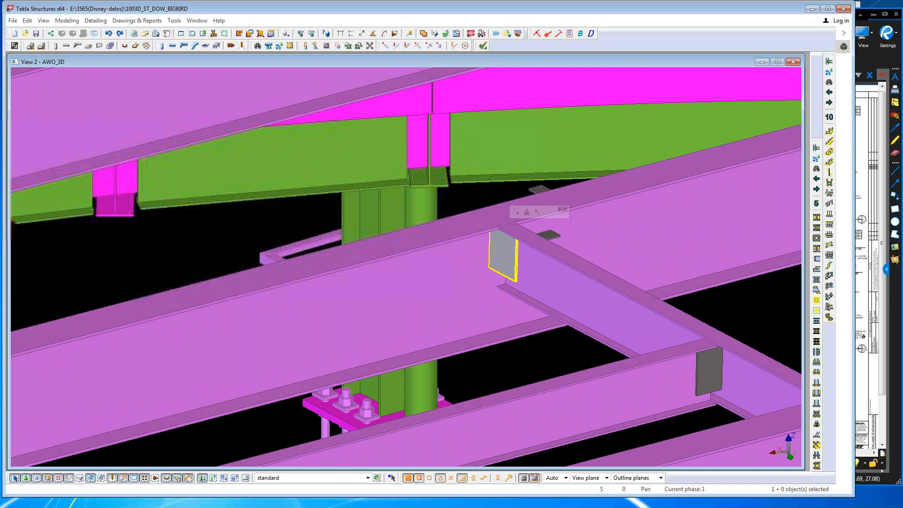
left_click_drag(759, 68, 218, 54)
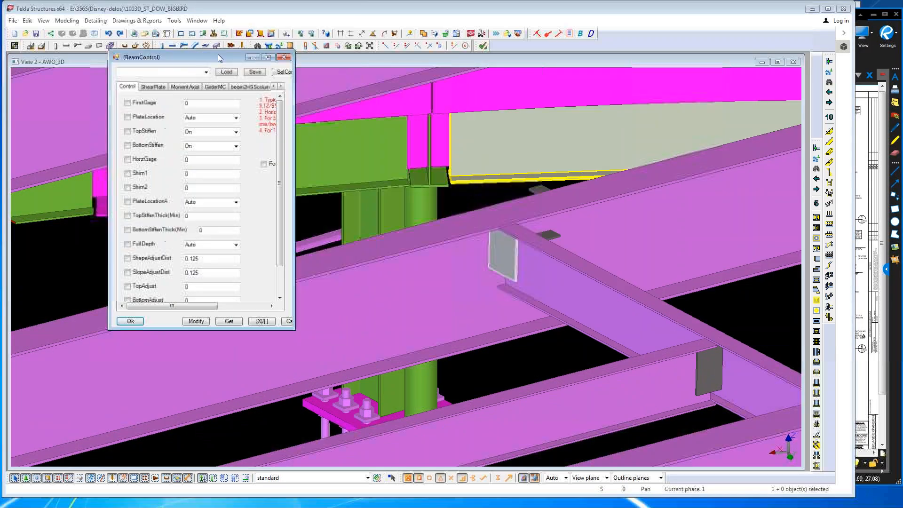
- Open the connected cross beam's user-defined attributes and check the connection code in its end conditions
double_click(553, 261)
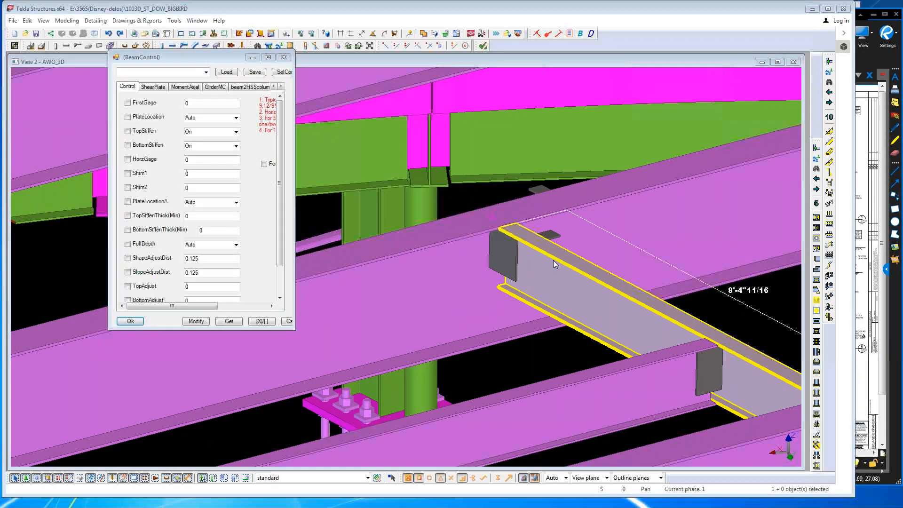
left_click(761, 221)
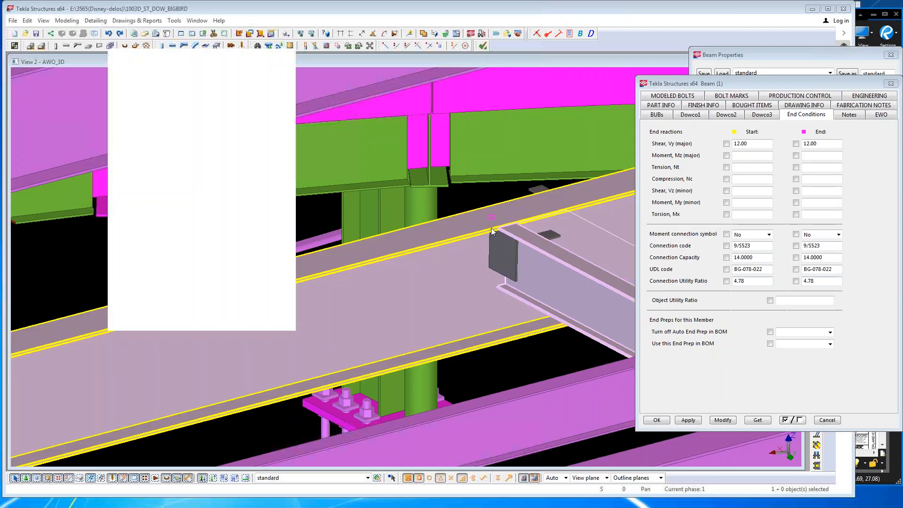
left_click_drag(831, 249, 799, 246)
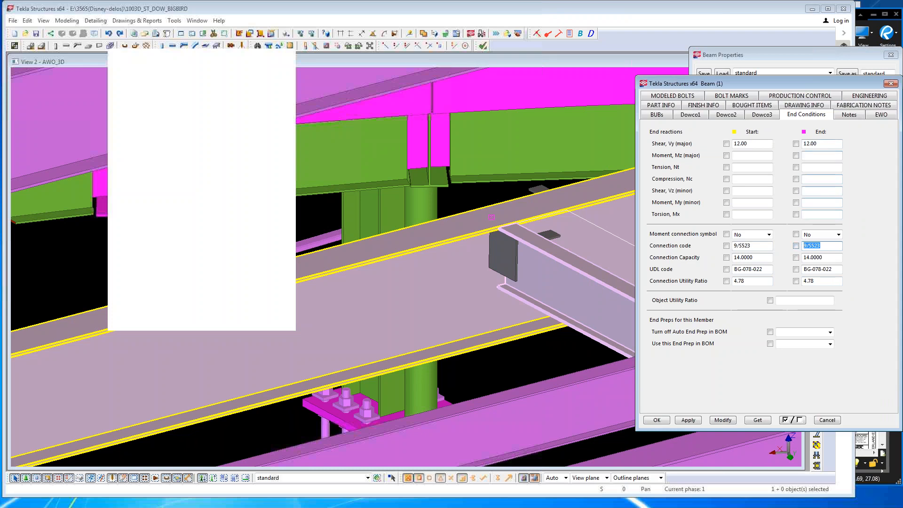
- Switch to Revu and locate detail 9, Beam-to-Girder Shear Connections, on sheet S-523
left_click(886, 470)
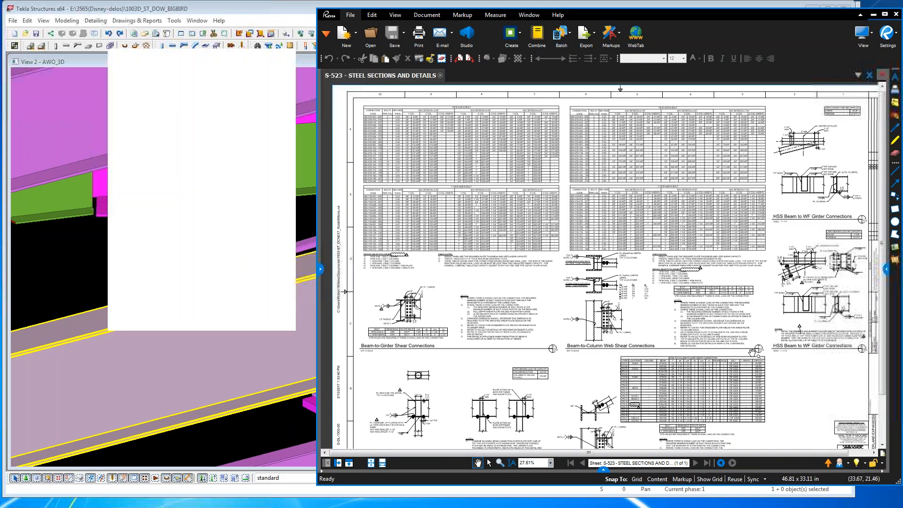
left_click_drag(784, 325, 739, 316)
scroll(448, 339, "up", 3)
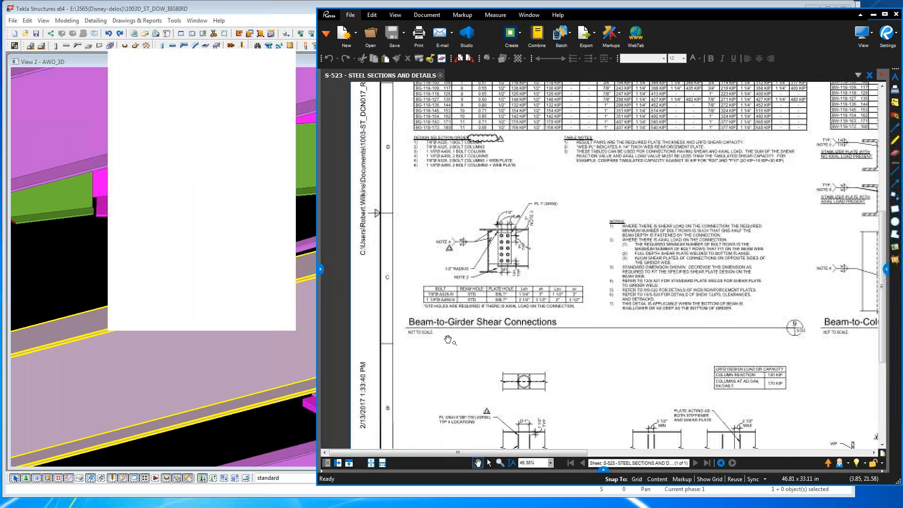
left_click_drag(659, 216, 633, 325)
mouse_move(606, 207)
left_mouse_down()
mouse_move(618, 331)
mouse_move(583, 235)
left_mouse_up()
left_click_drag(627, 353, 624, 284)
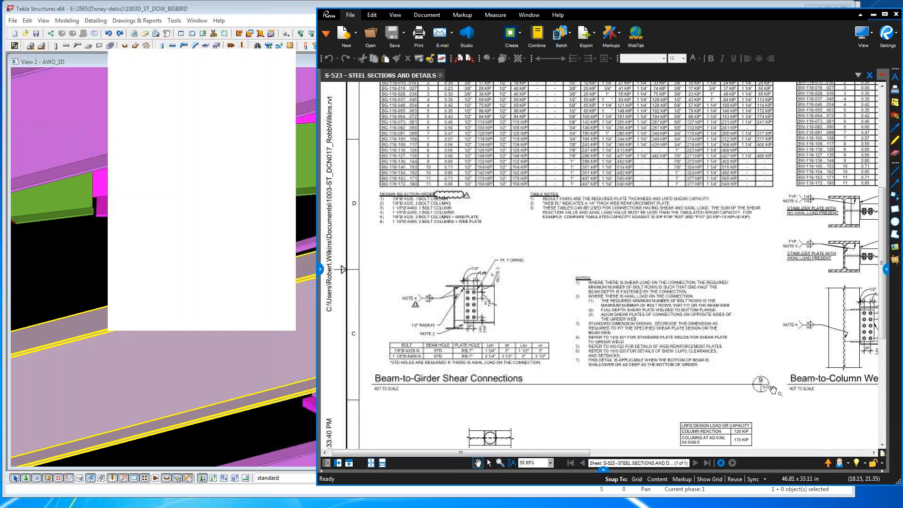
- Examine the 7/8" A325-N bolt table of connection codes above the Beam-to-Girder Shear Connections detail
left_click_drag(646, 275, 668, 367)
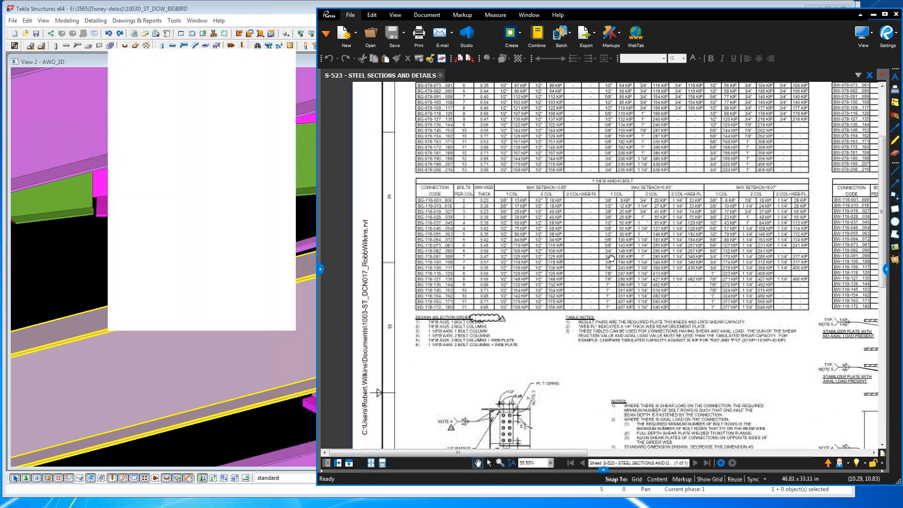
left_click_drag(611, 258, 623, 345)
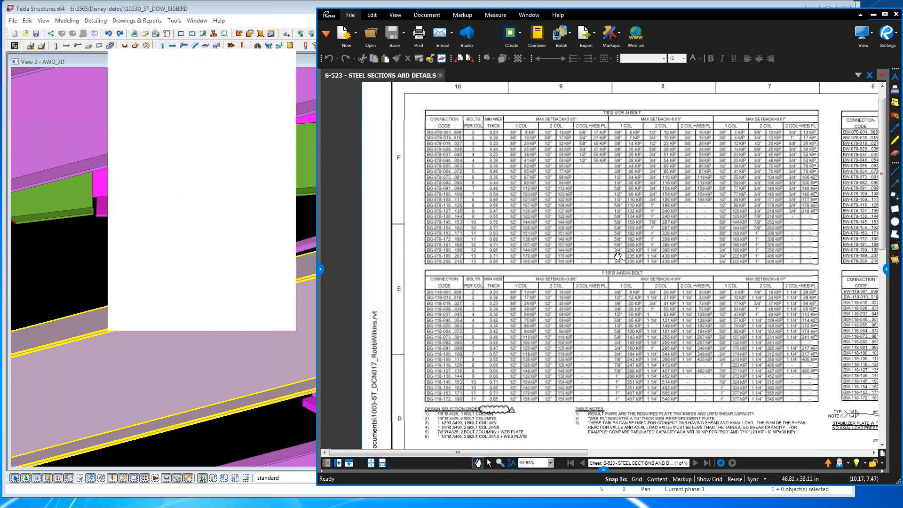
scroll(617, 203, "up", 1)
scroll(523, 205, "up", 6)
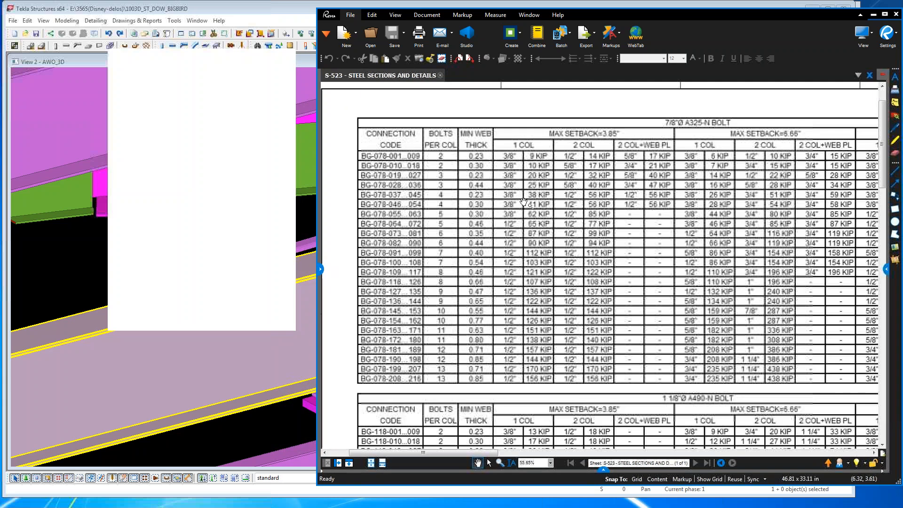
left_click_drag(524, 205, 607, 201)
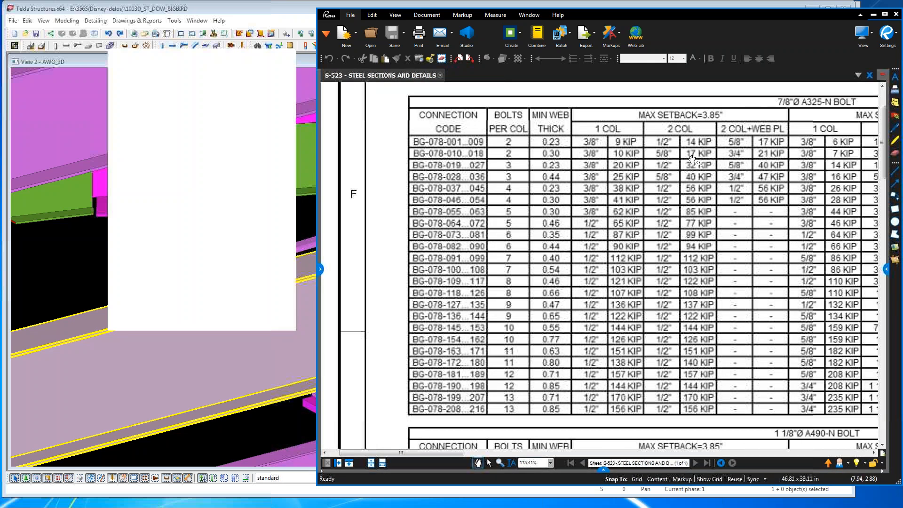
- Return to Tekla Structures and check the start shear reaction and UDL code in the beam's end conditions
left_click(873, 15)
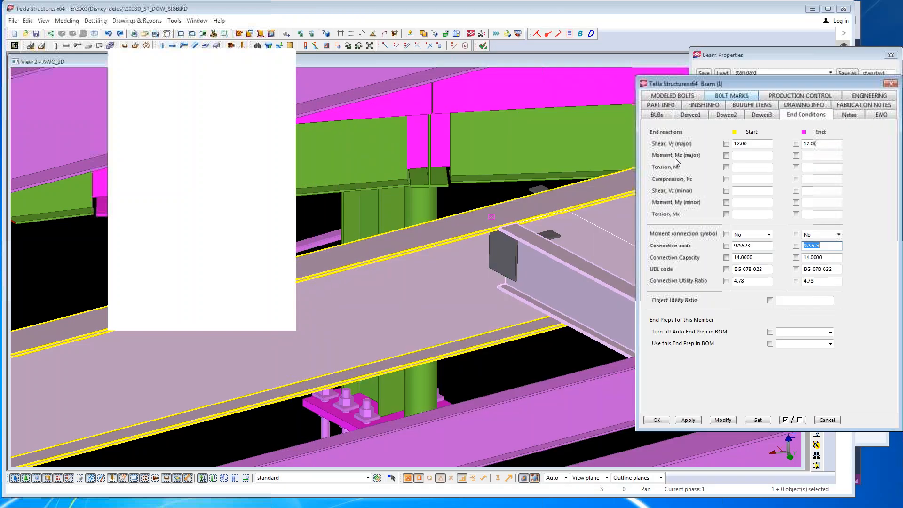
middle_click_drag(572, 210, 487, 251)
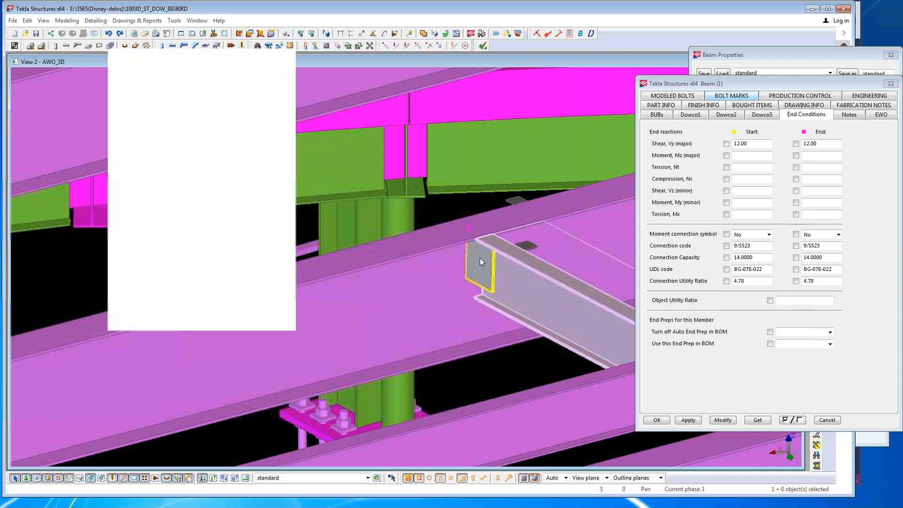
double_click(757, 145)
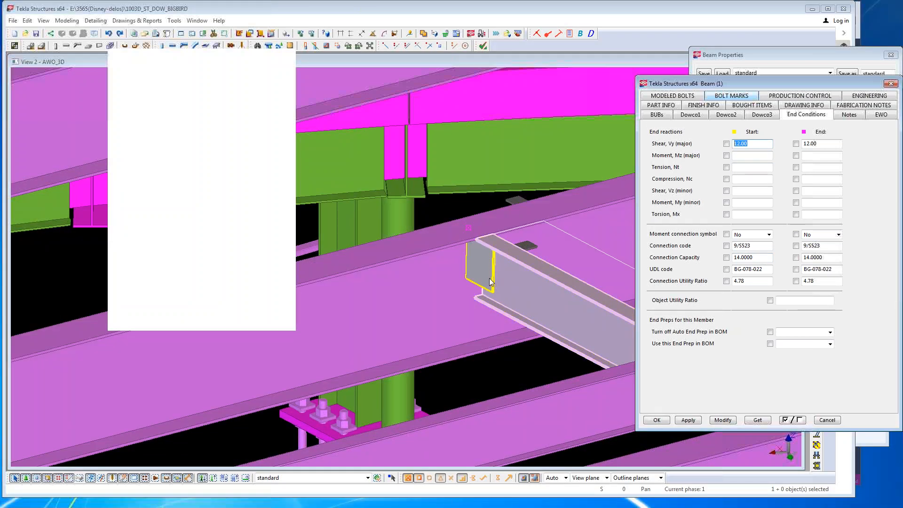
left_click_drag(771, 270, 733, 270)
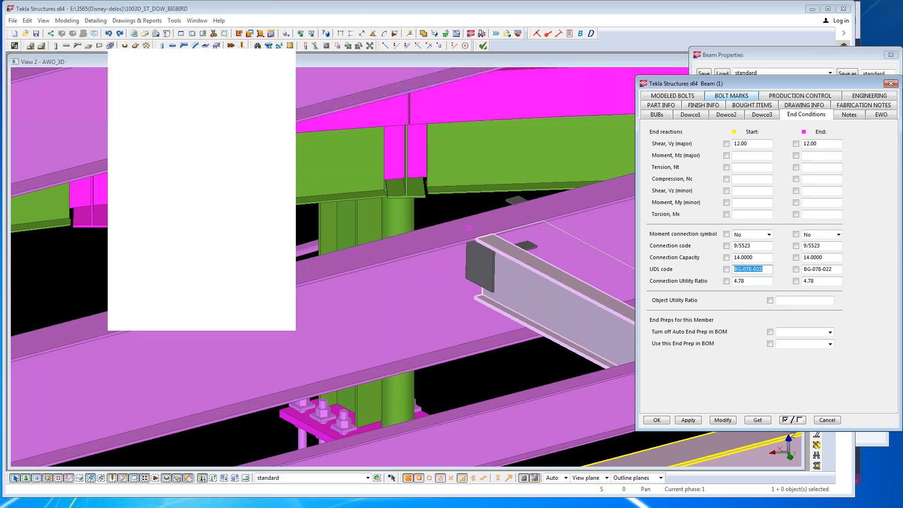
- Switch to Revu, place the sheet beside the beam attributes and highlight the 14 KIP capacity in row BG-078-019...027
key("alt+Tab")
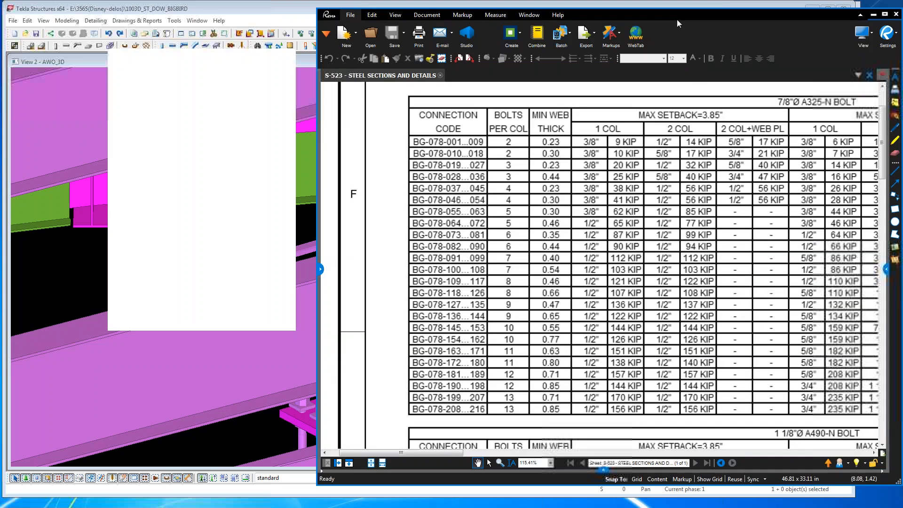
left_click_drag(676, 19, 429, 12)
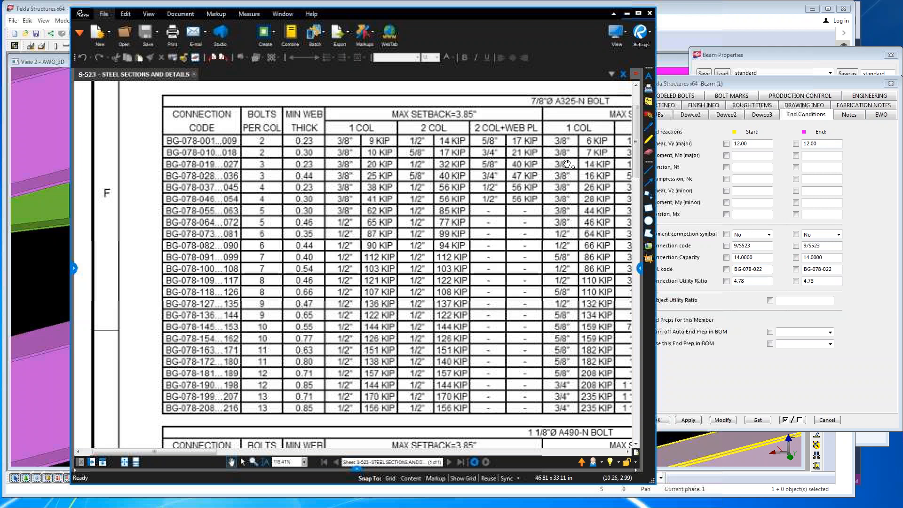
left_click(649, 139)
left_click_drag(575, 164, 603, 164)
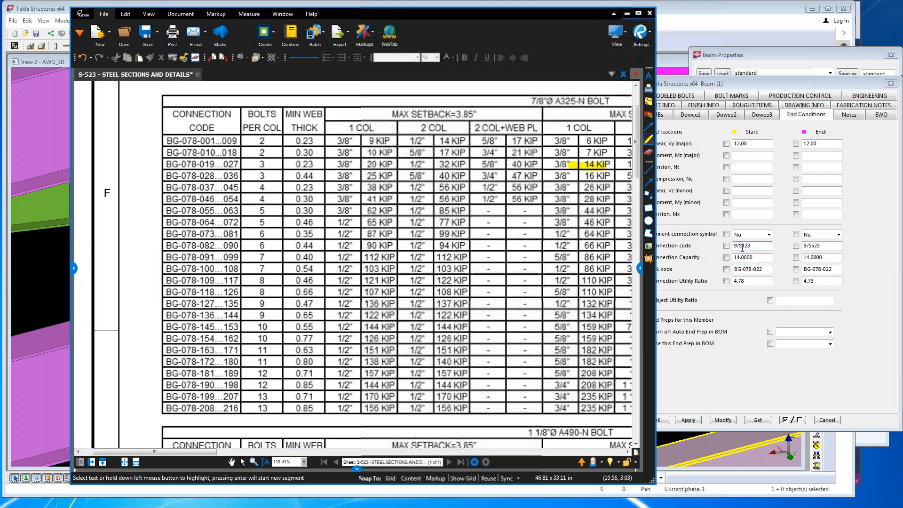
- Return to Tekla Structures, reopen the cross beam's user-defined attributes and set its start Shear, Vy (major) to 20.00
left_click(736, 257)
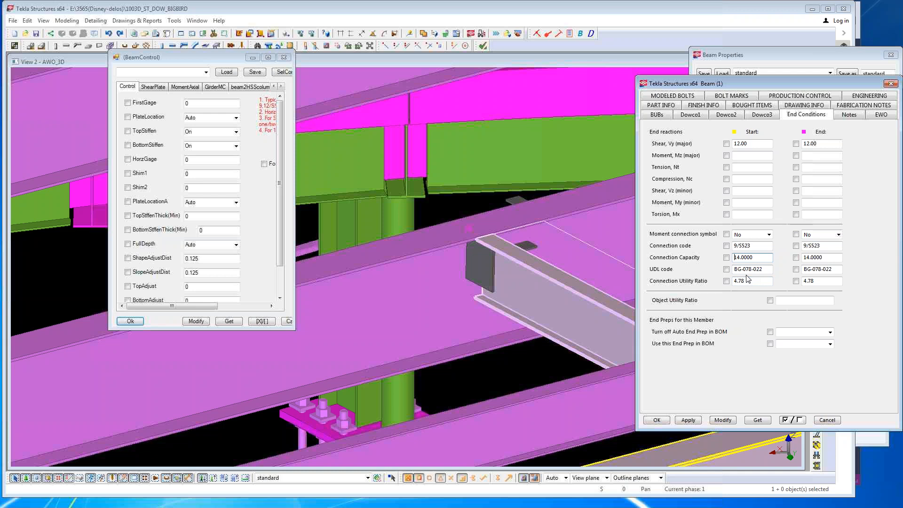
double_click(558, 281)
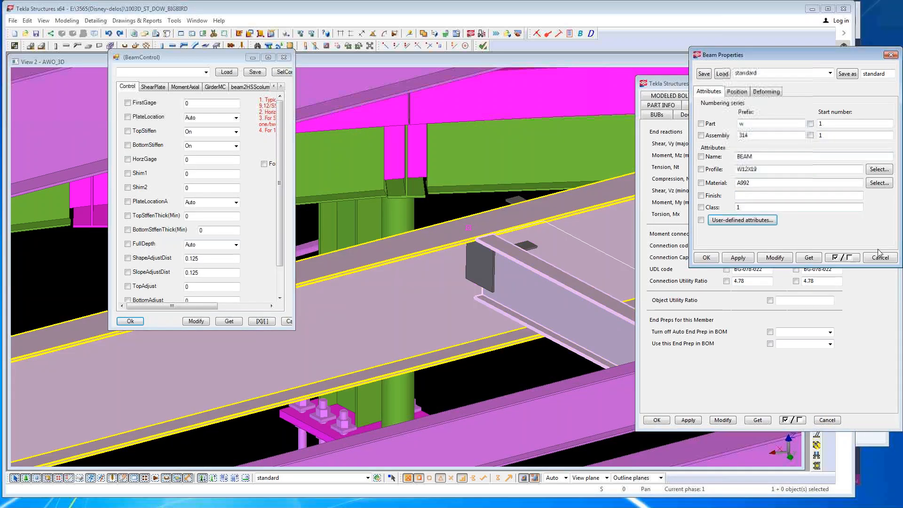
left_click(877, 259)
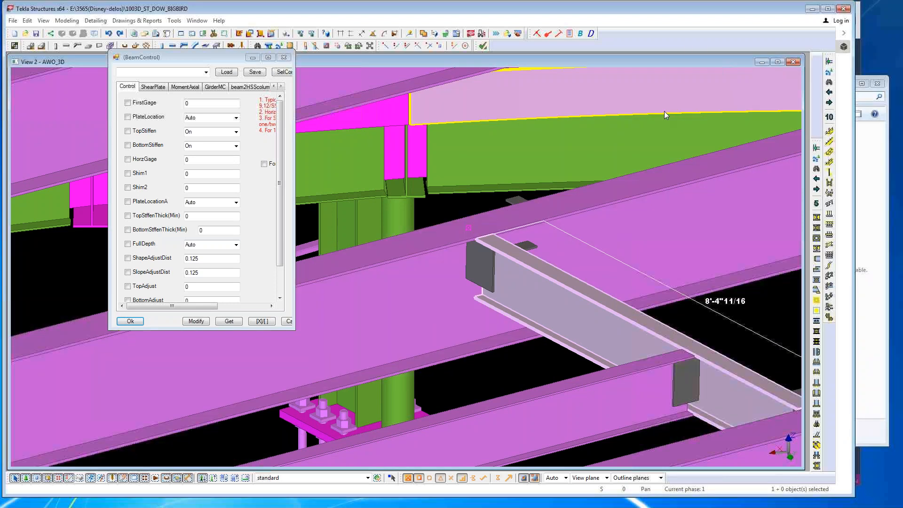
double_click(539, 275)
left_click(745, 222)
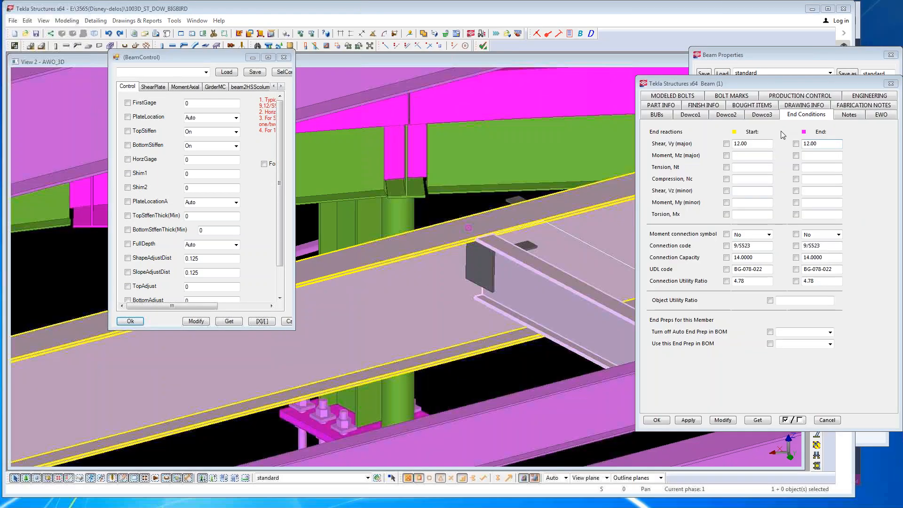
type("20")
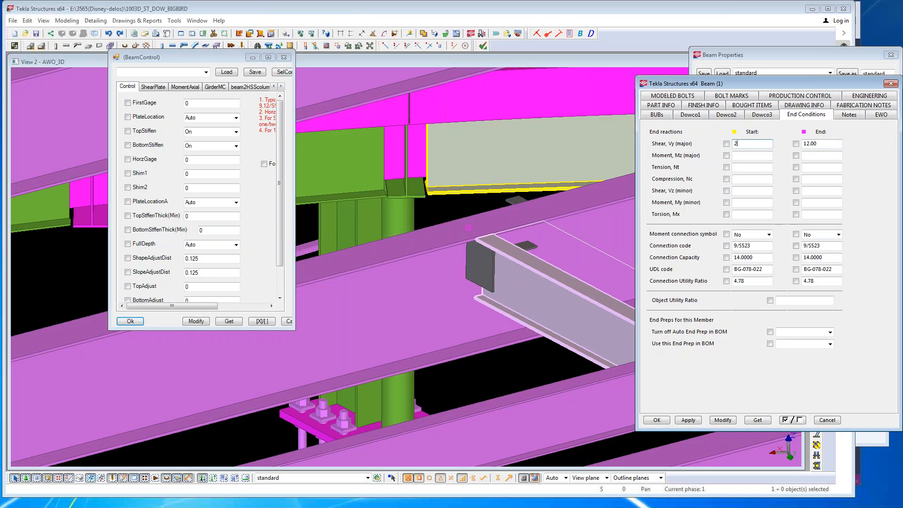
left_click(724, 422)
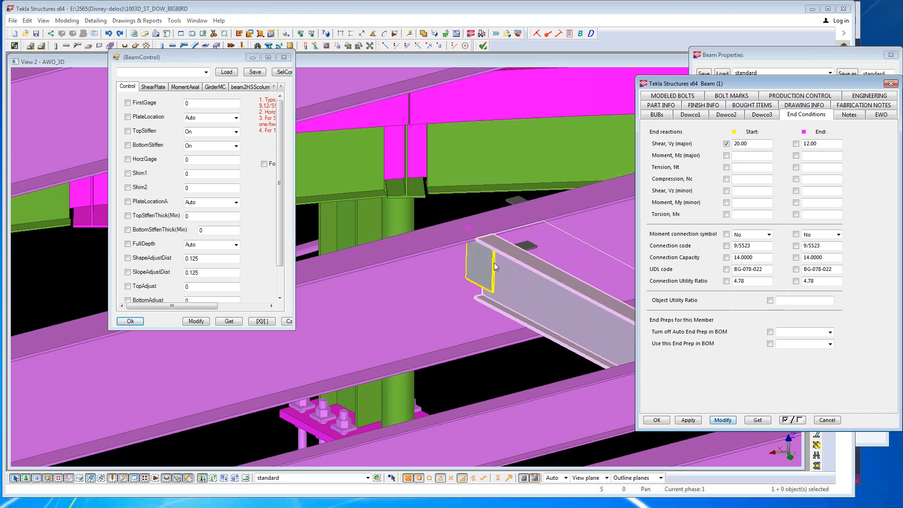
- Update the shear plate connection through BeamControl and set the cross beam's end Shear, Vy (major) to 20.00
left_click(458, 287)
left_click(196, 321)
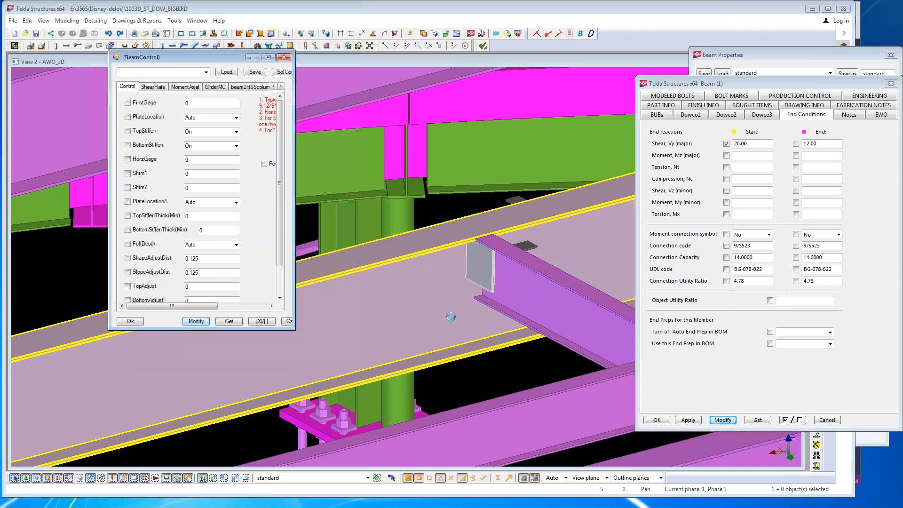
left_click(533, 286)
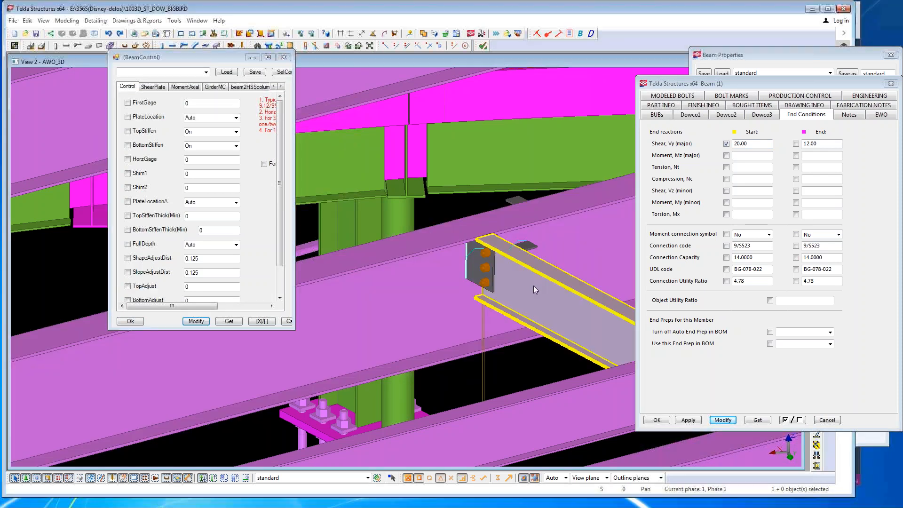
left_click(757, 420)
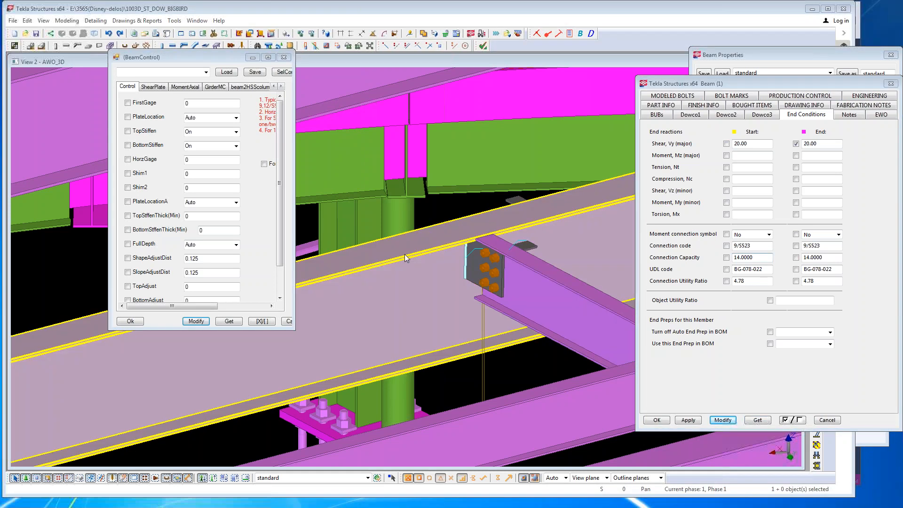
- Reload the cross beam's end conditions from the model and check the connection capacity at its end
left_click(495, 256)
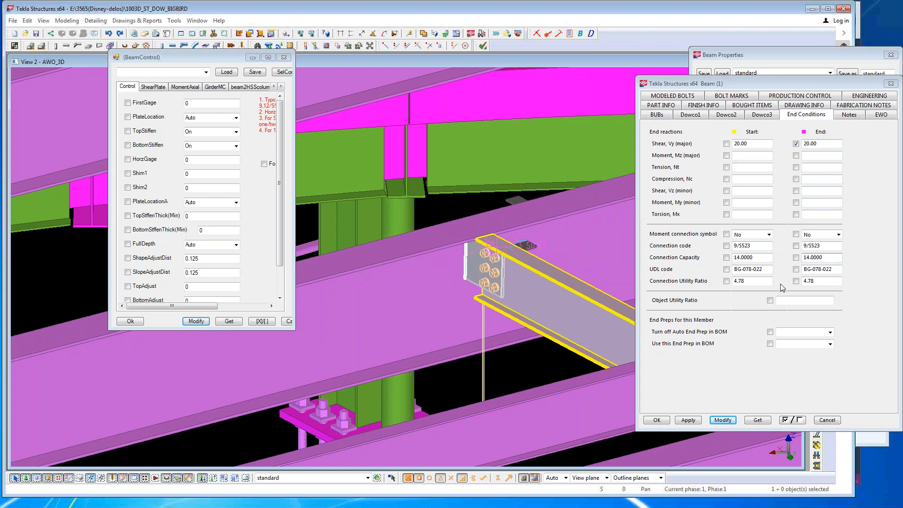
left_click(757, 420)
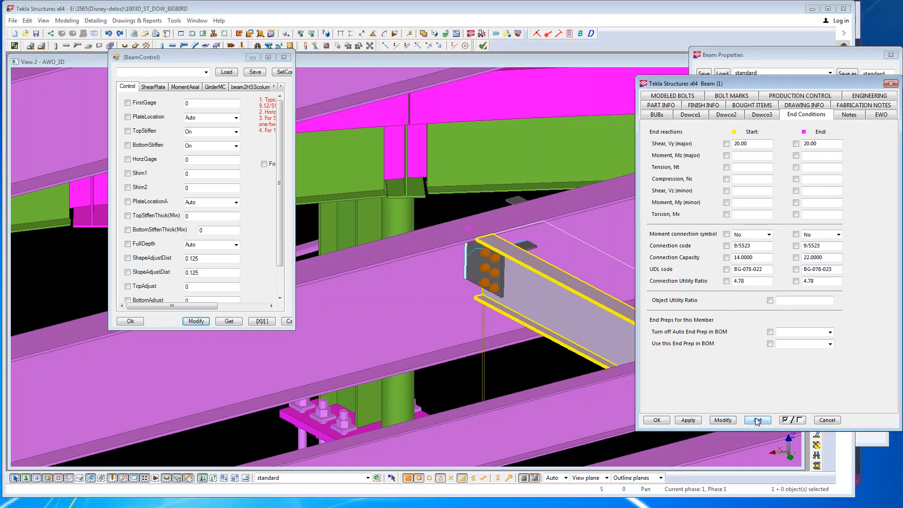
double_click(822, 261)
- Look up the two-column capacity at 6.66" maximum setback in Revu's connection table, and return to Tekla Structures
key("alt+Tab")
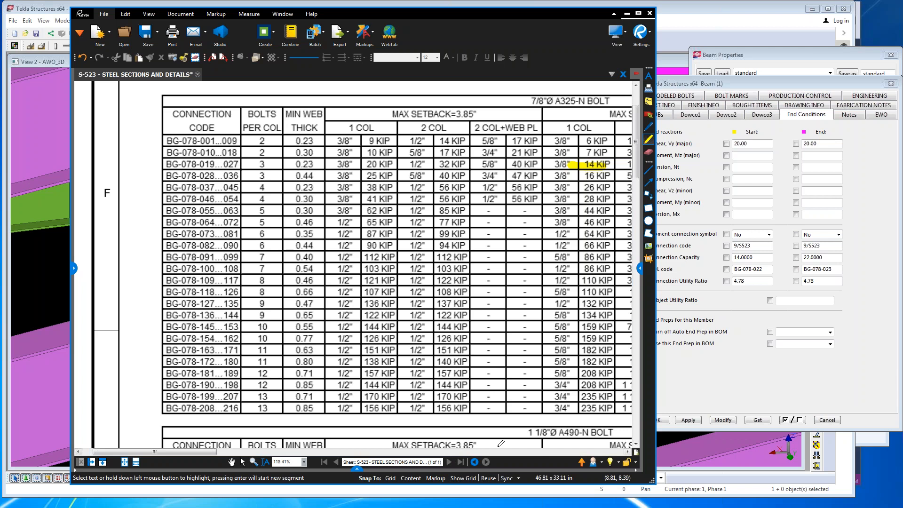
left_click_drag(205, 453, 256, 453)
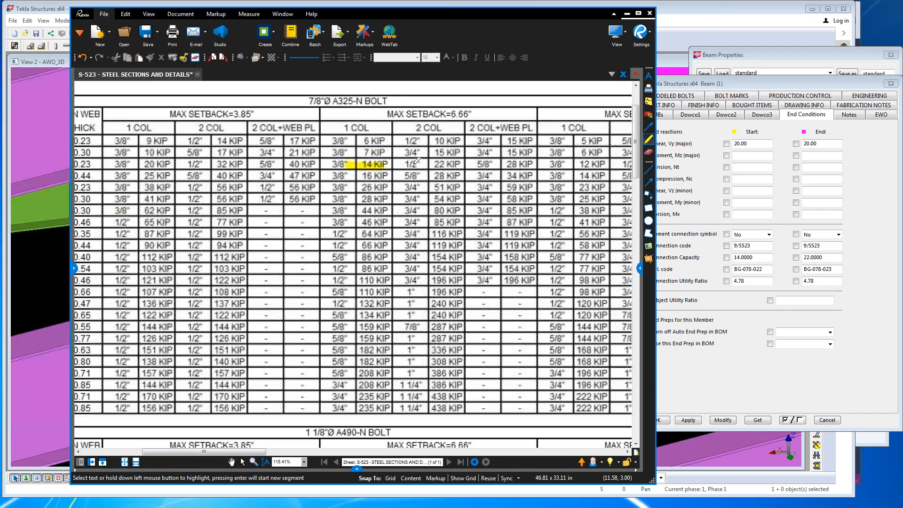
key("alt+Tab")
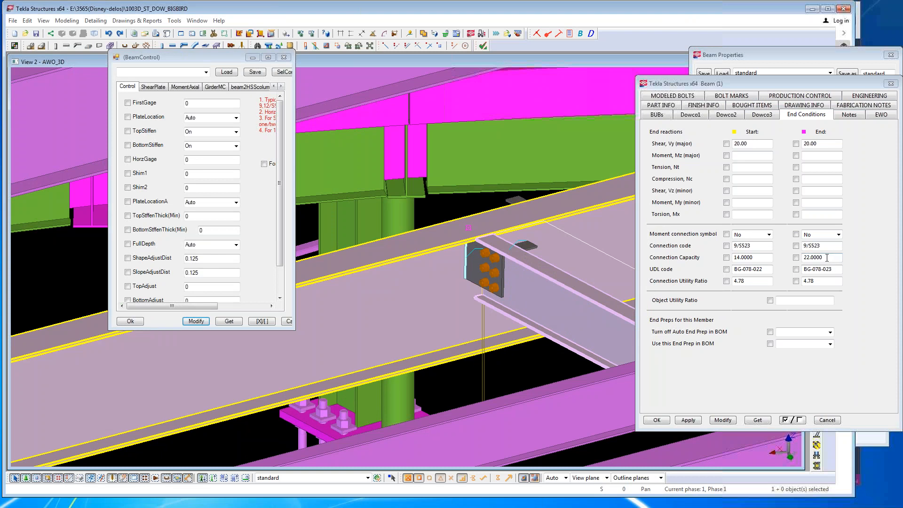
- Set the cross beam's end Shear, Vy (major) to 40.00 and update its shear plate connection through BeamControl
left_click(819, 144)
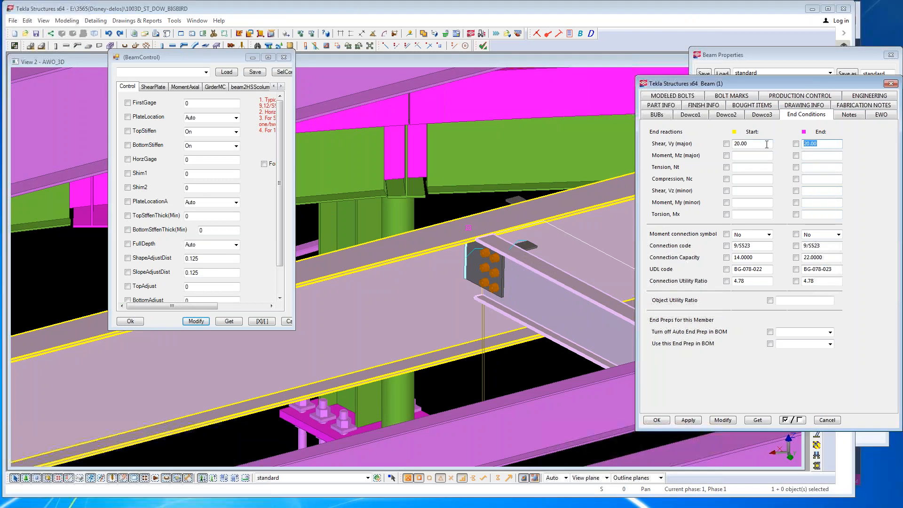
type("40")
left_click(723, 420)
left_click(196, 321)
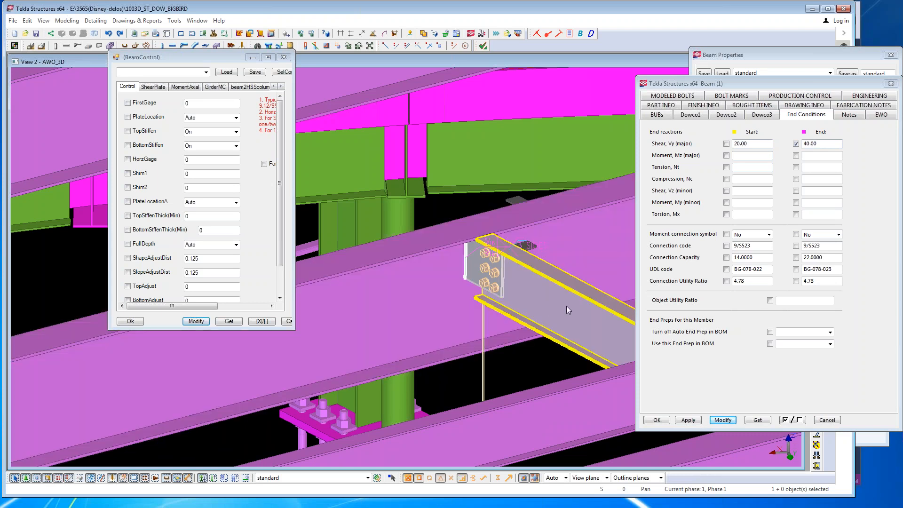
left_click(722, 420)
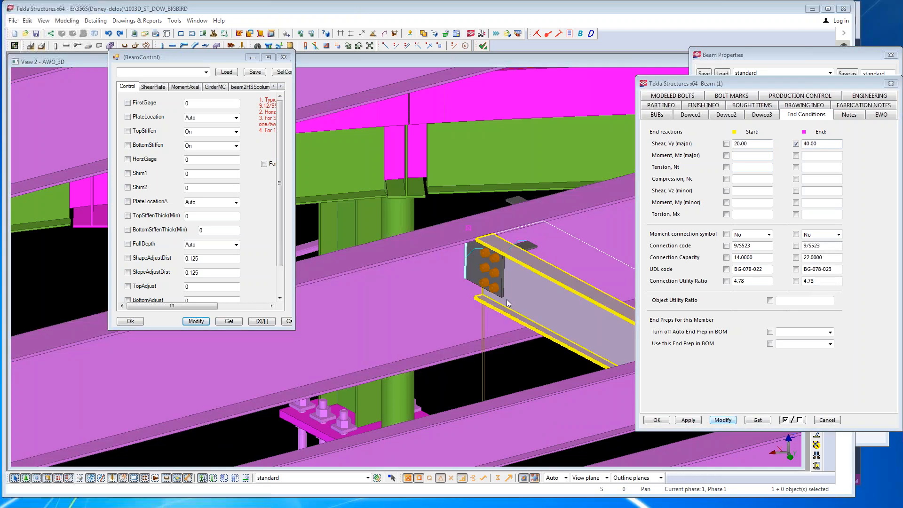
left_click(502, 285)
left_click(407, 323)
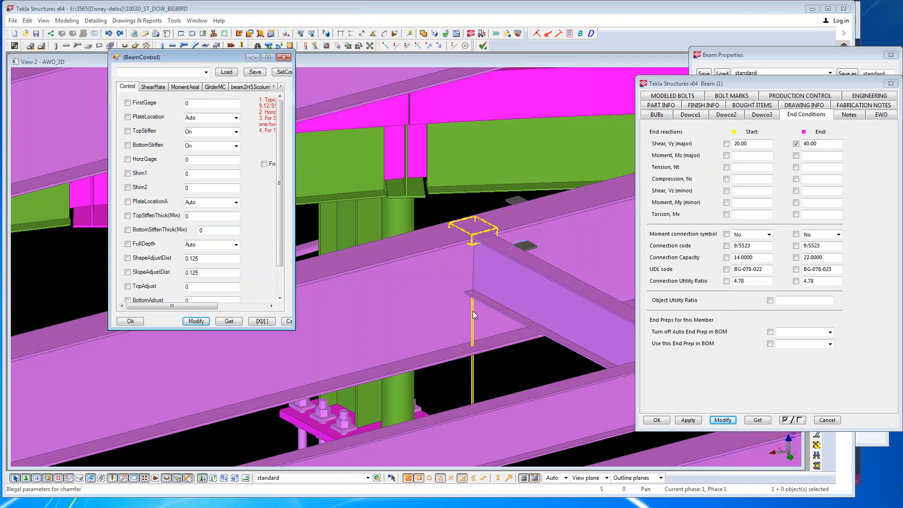
- Change the cross beam's end Shear, Vy (major) to 30.00 and rerun the BeamControl connection update
left_click(517, 298)
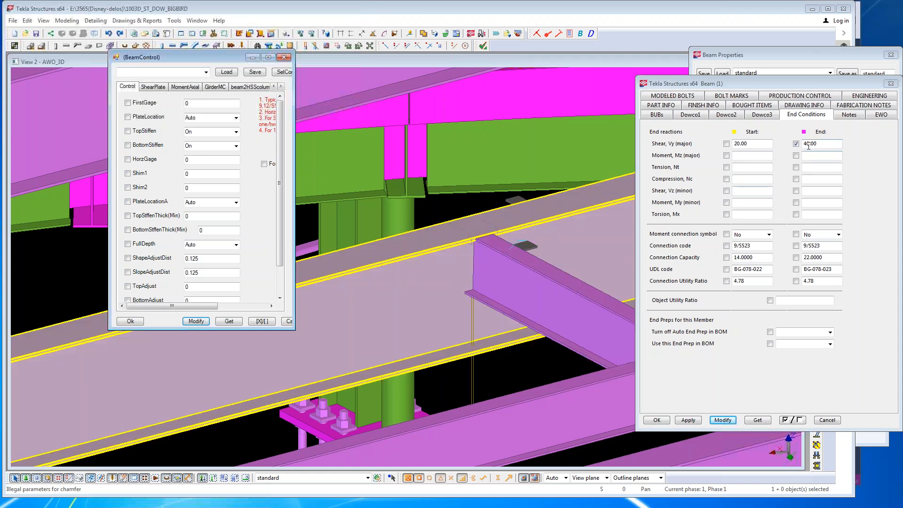
left_click_drag(807, 145, 799, 144)
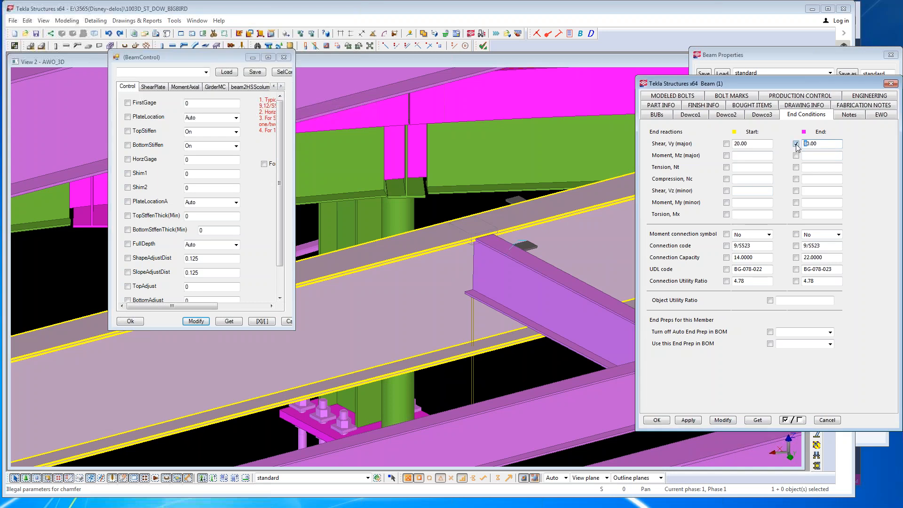
left_click(730, 420)
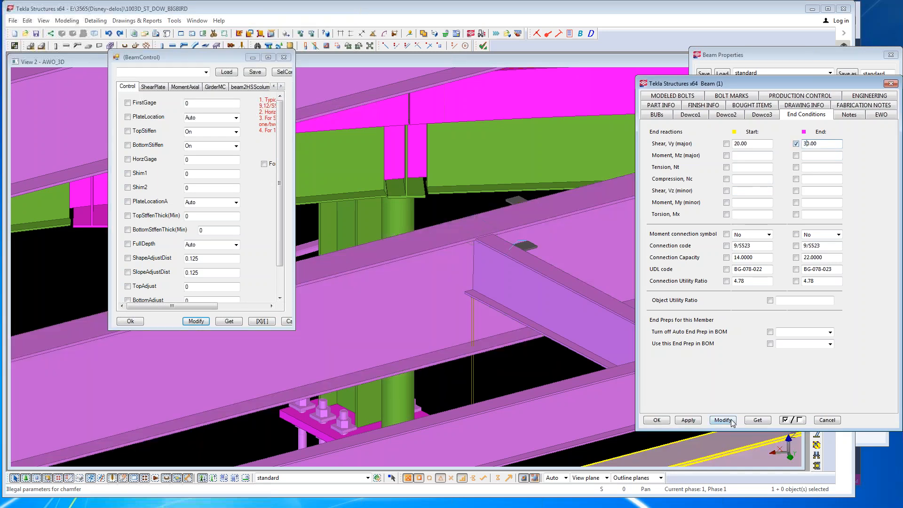
left_click(583, 337)
left_click(723, 421)
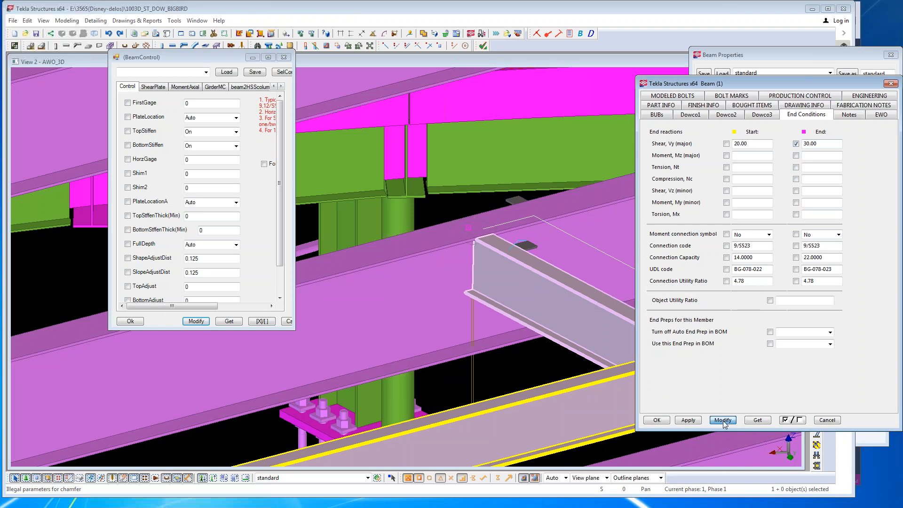
left_click(473, 327)
left_click(196, 321)
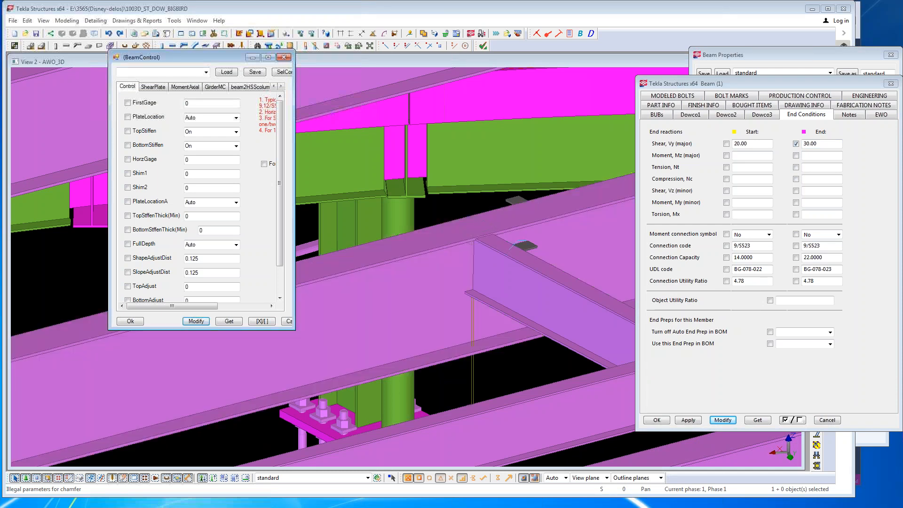
- Set the cross beam's end Shear, Vy (major) to 25.00 and update its end connection with BeamControl
left_click(473, 328)
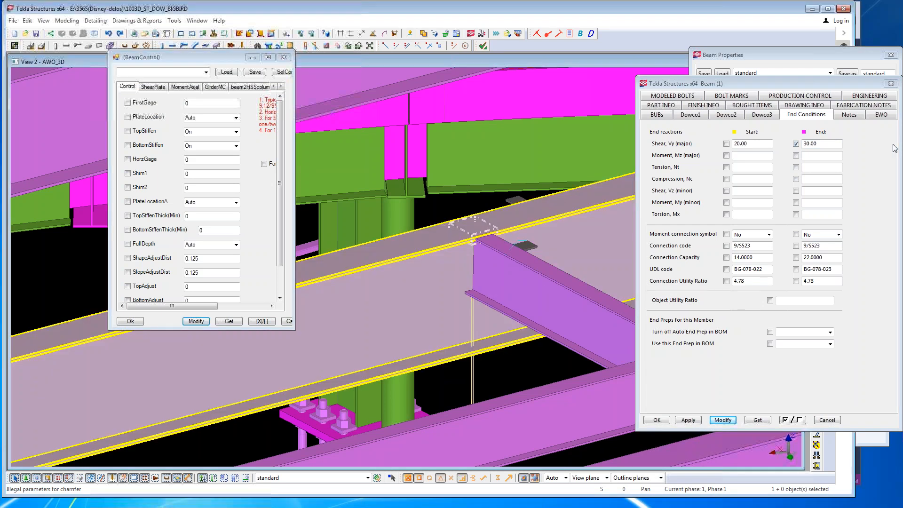
left_click_drag(809, 144, 750, 145)
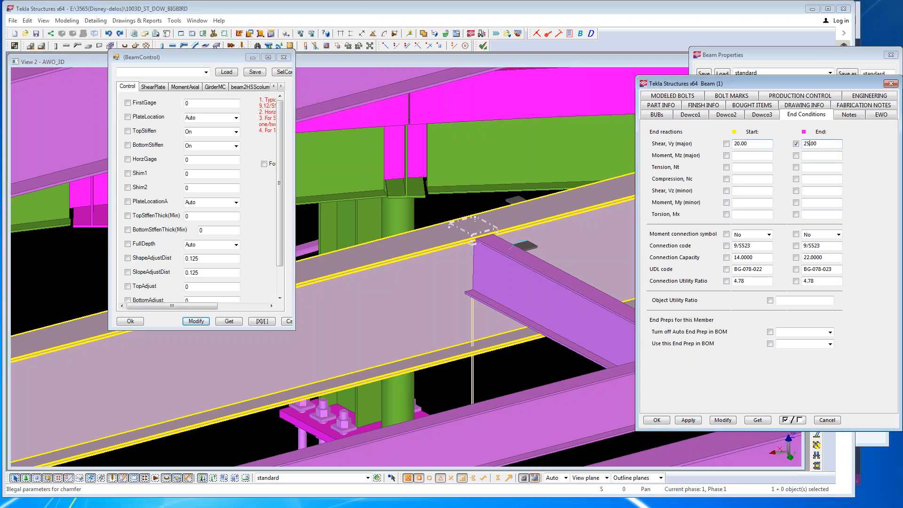
left_click(549, 307)
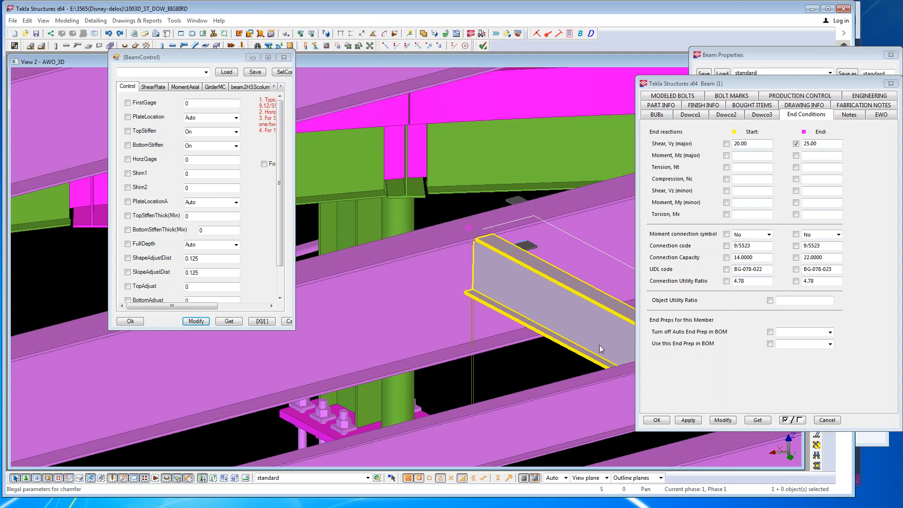
left_click(722, 420)
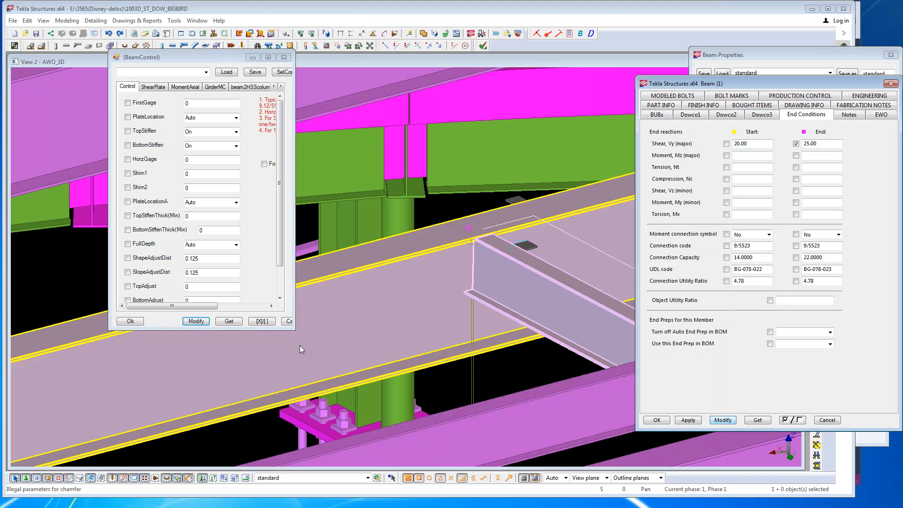
left_click(468, 228)
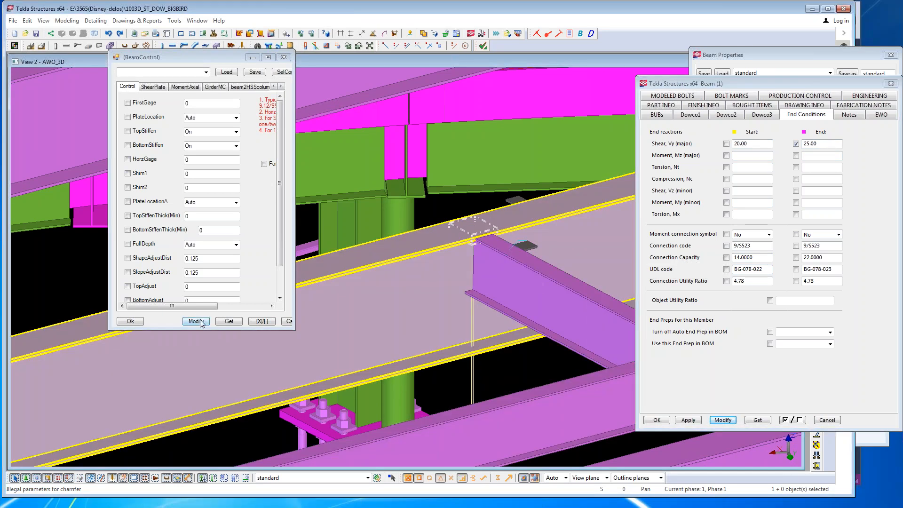
left_click(200, 321)
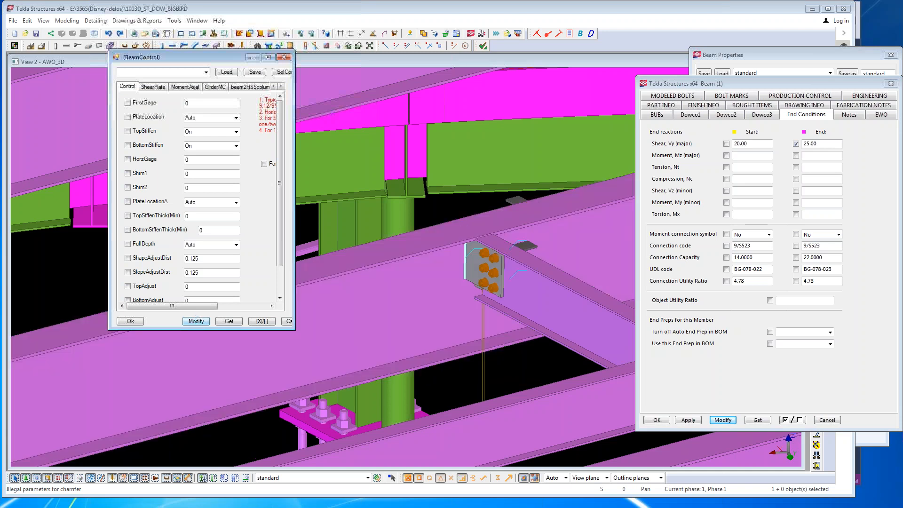
- Inspect the rebuilt connection from its other side and reload the cross beam's end conditions to check the end capacity and UDL code
scroll(498, 290, "up", 3)
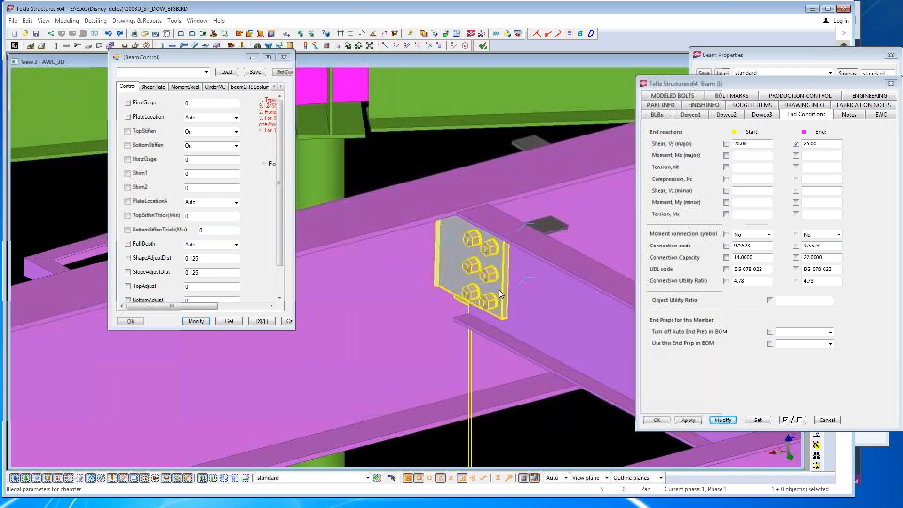
scroll(498, 294, "down", 2)
key("v")
left_click(498, 295)
middle_click_drag(499, 295, 398, 308, "ctrl")
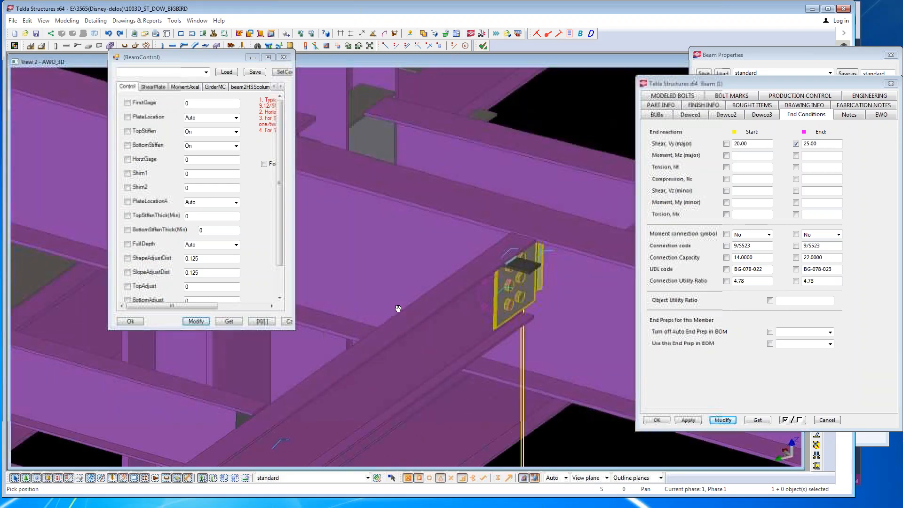
right_click(423, 334)
left_click(443, 340)
double_click(443, 341)
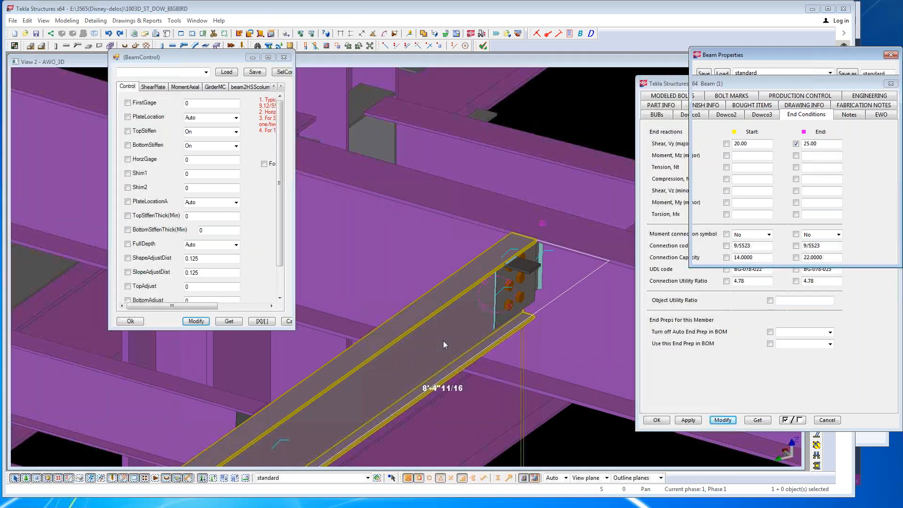
left_click(877, 341)
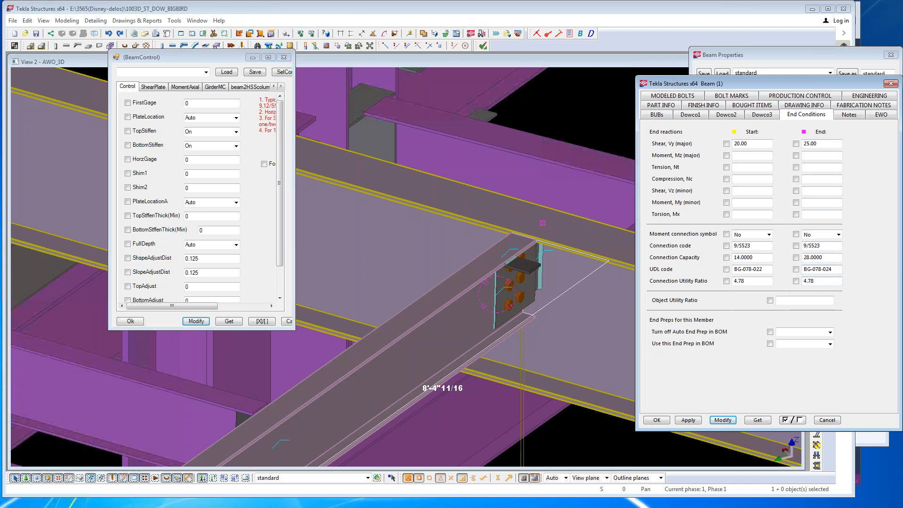
- In Revu's S-523 table, highlight the 5/8" 28 KIP entry under 2 COL+WEB PL for MAX SETBACK=6.66", and return to Tekla Structures
key("alt+Tab")
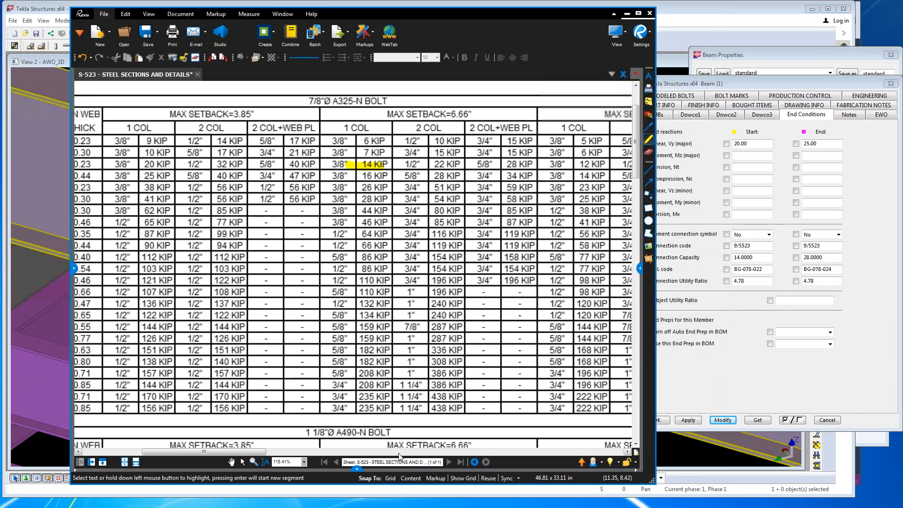
left_click_drag(251, 451, 269, 451)
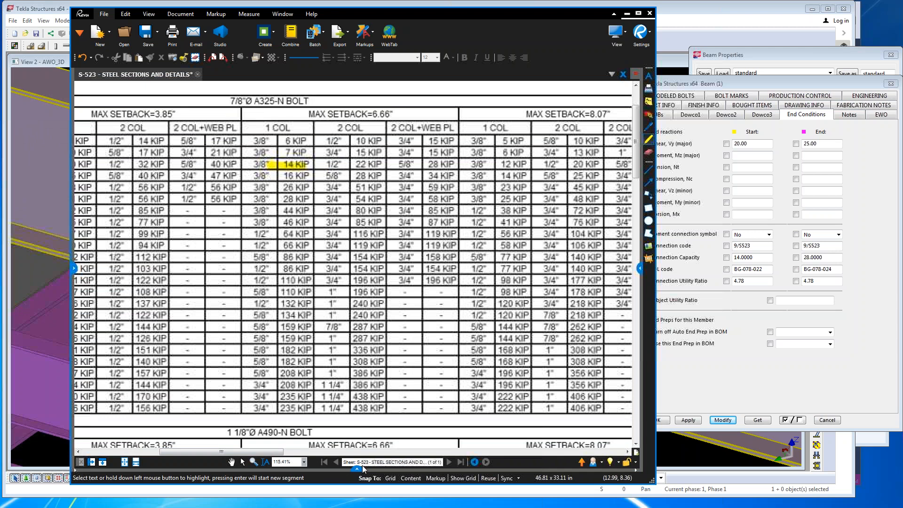
left_click(287, 451)
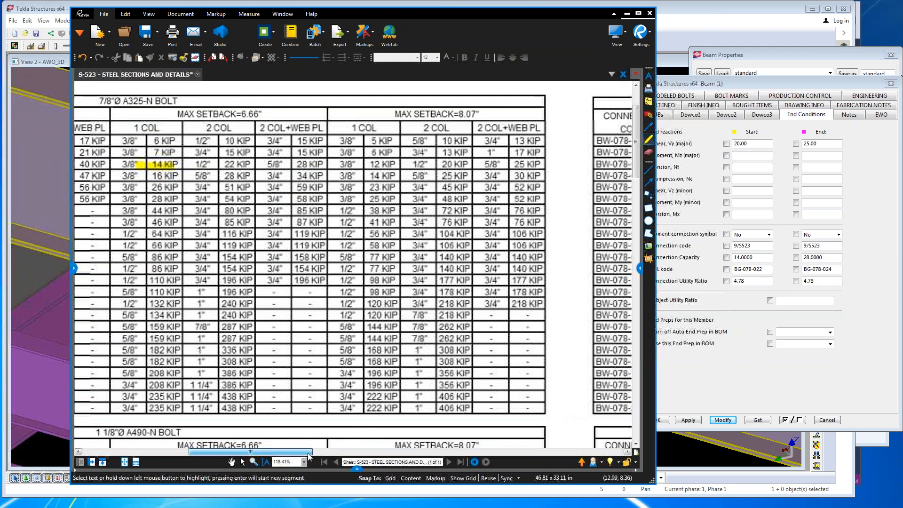
left_click_drag(290, 453, 178, 450)
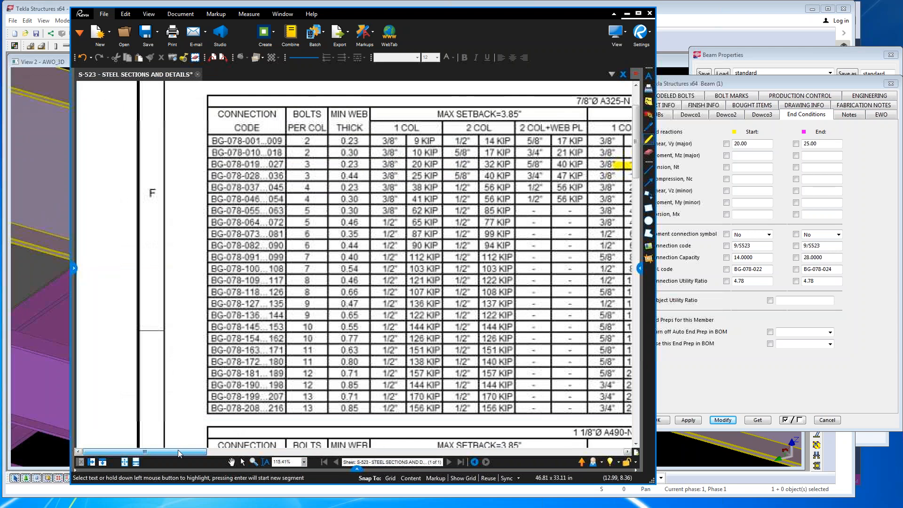
left_click_drag(179, 450, 259, 455)
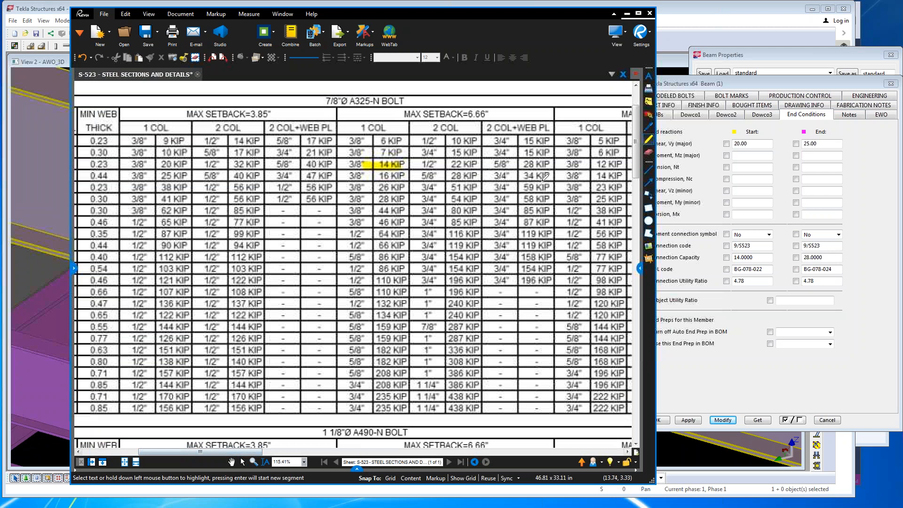
left_click_drag(498, 163, 536, 163)
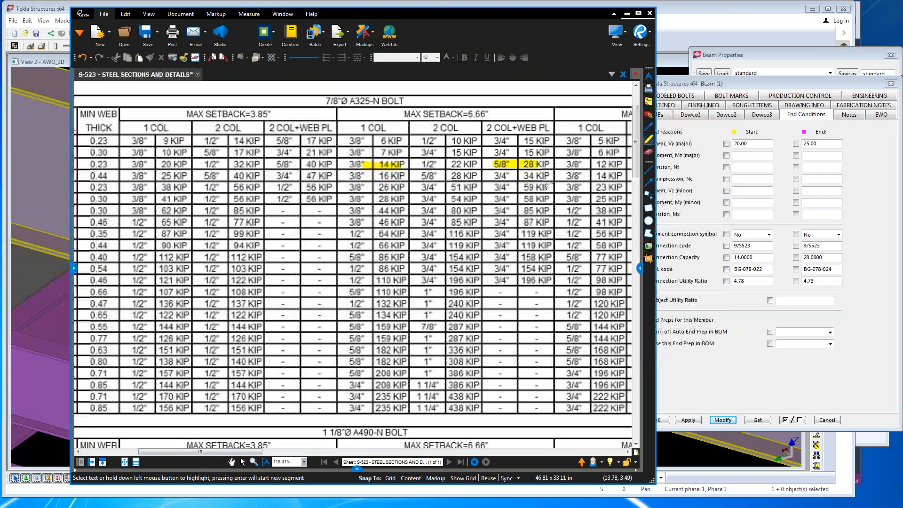
left_click(626, 13)
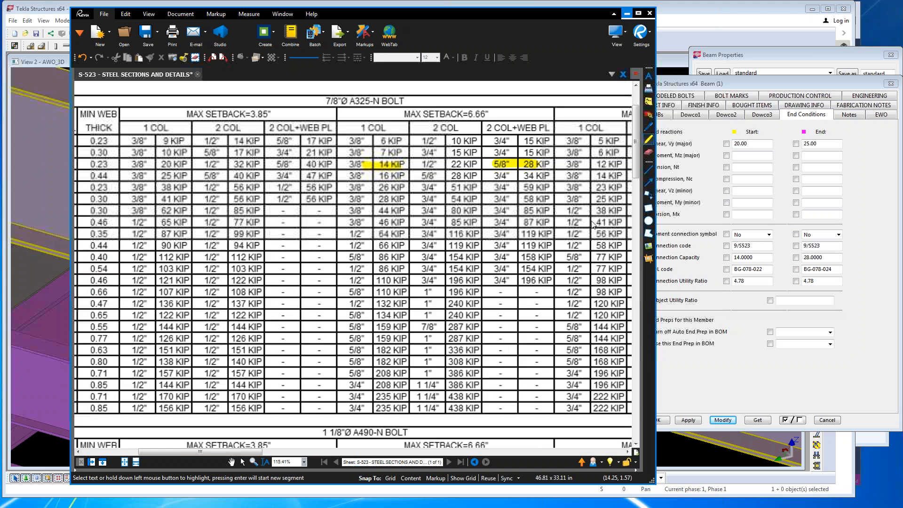
- Close BeamControl and delete the shear plate connection at the cross beam's end
scroll(530, 232, "down", 3)
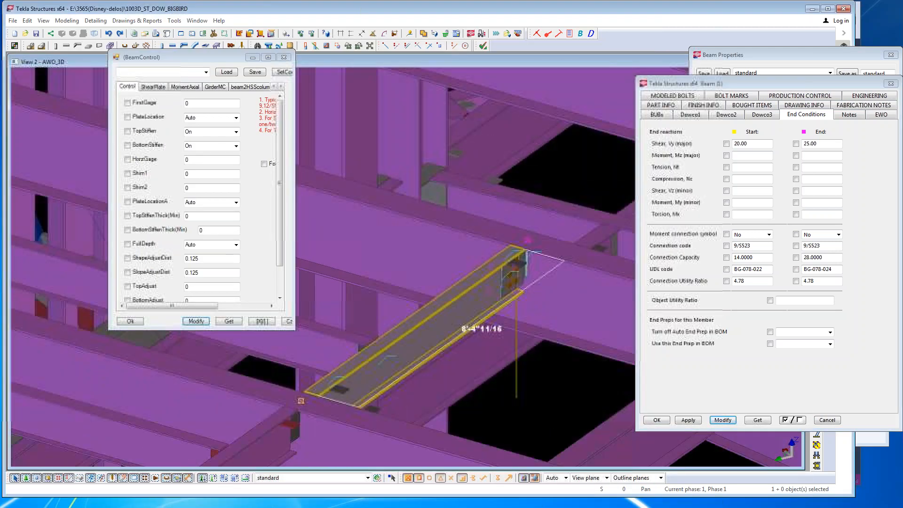
scroll(357, 249, "down", 3)
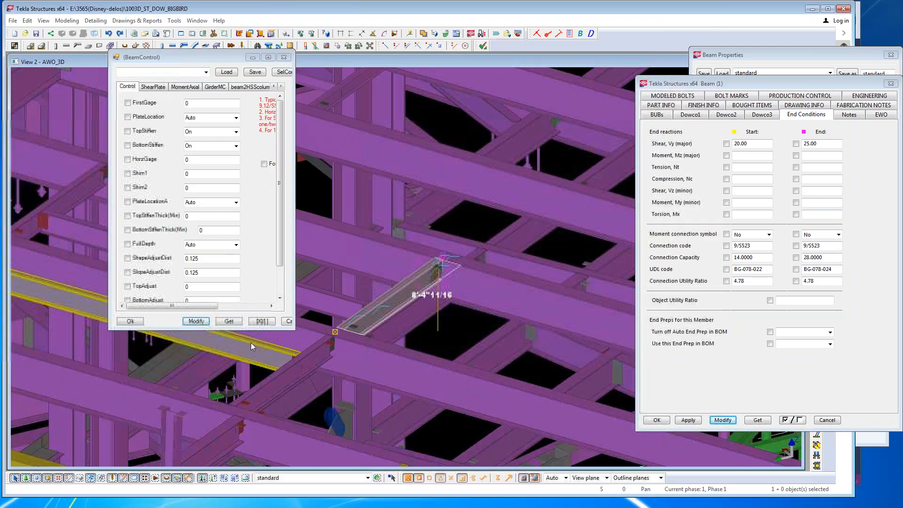
left_click(286, 322)
right_click(380, 288)
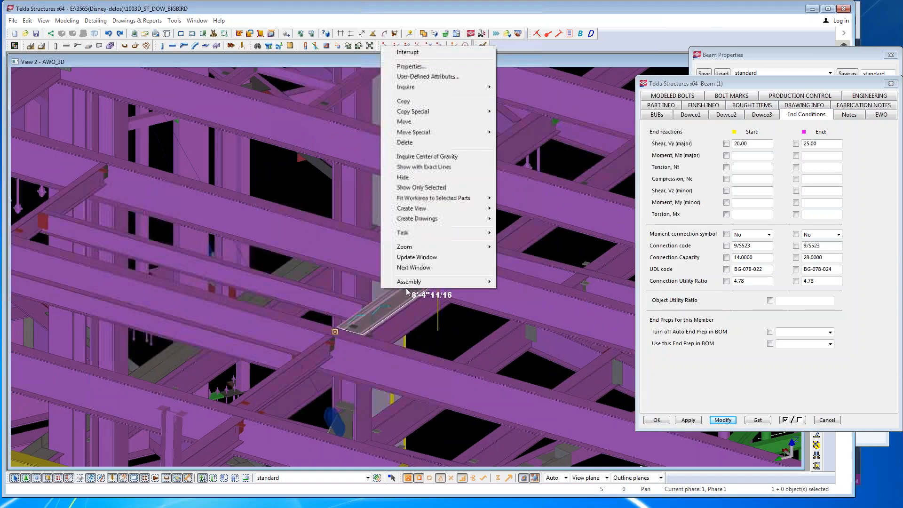
key("Escape")
scroll(433, 282, "up", 4)
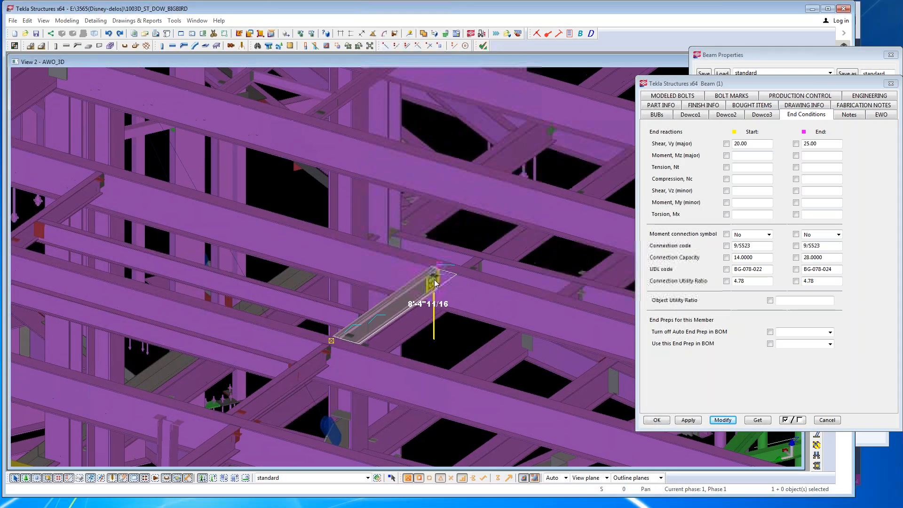
scroll(432, 287, "up", 3)
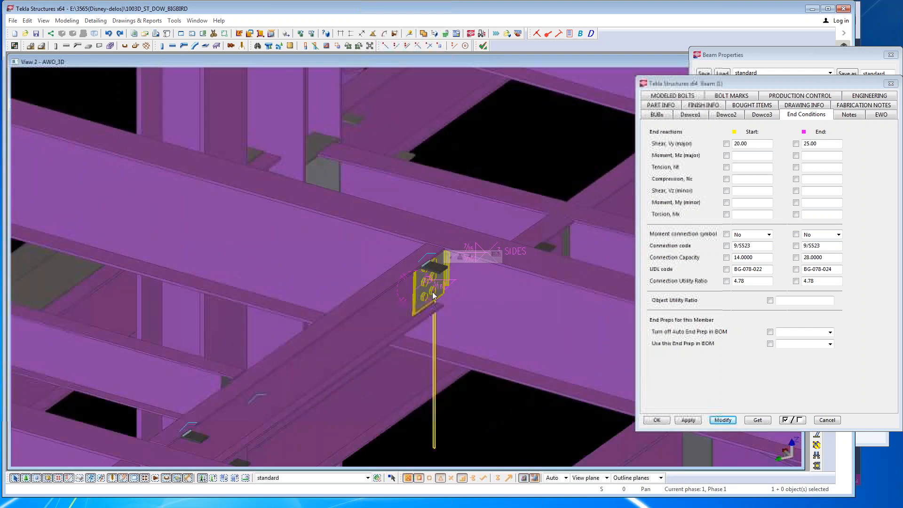
scroll(434, 295, "down", 3)
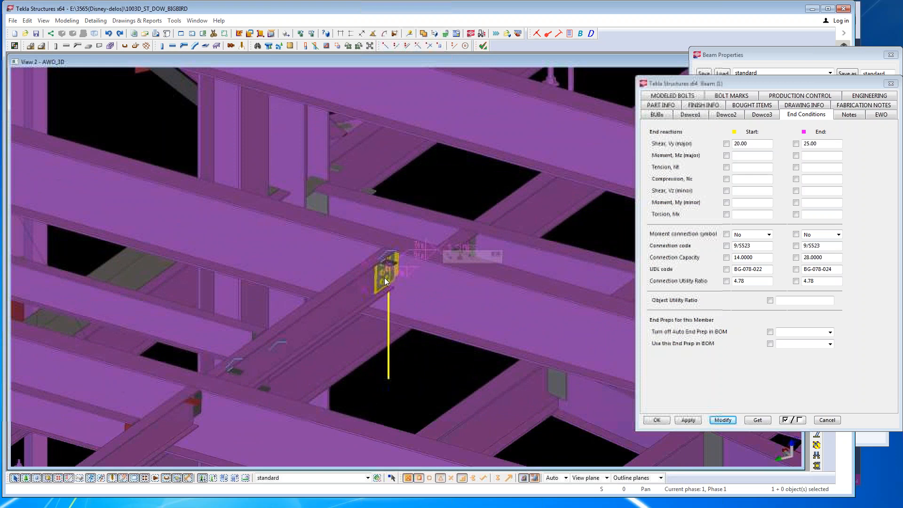
left_click(385, 277)
key("Delete")
- Examine the joint where the adjacent beam frames into the side of the cross beam
scroll(240, 363, "down", 1)
middle_click_drag(241, 363, 365, 288)
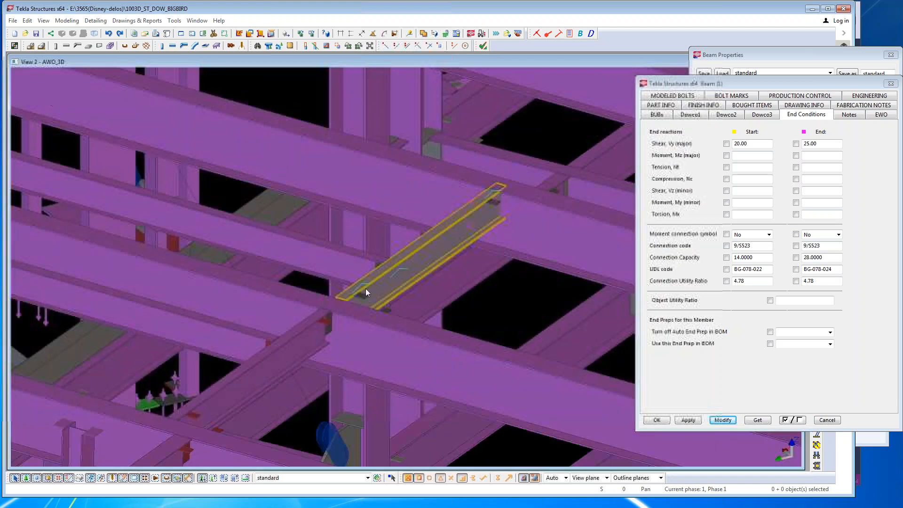
scroll(334, 333, "up", 1)
left_click(365, 269)
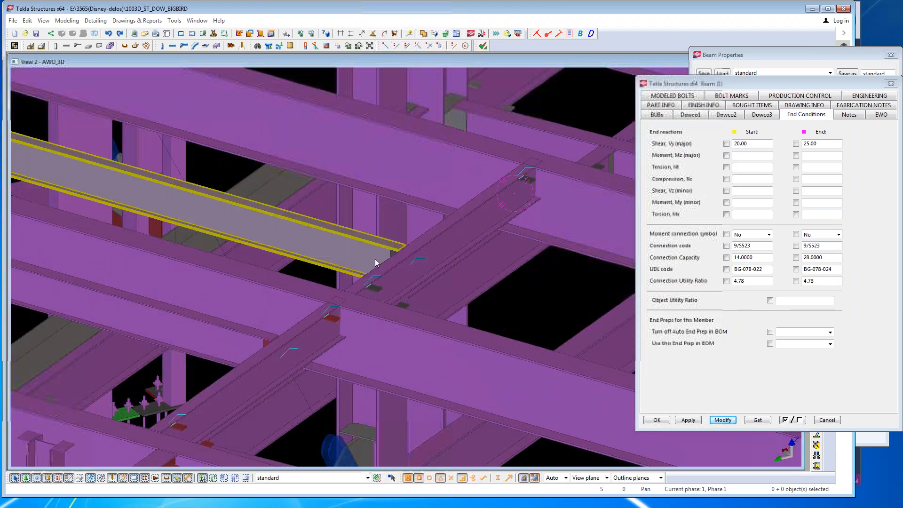
left_click(391, 250)
left_click(391, 252)
key("v")
left_click(389, 283)
middle_click_drag(360, 301, 457, 268, "ctrl")
right_click(457, 268)
left_click(470, 276)
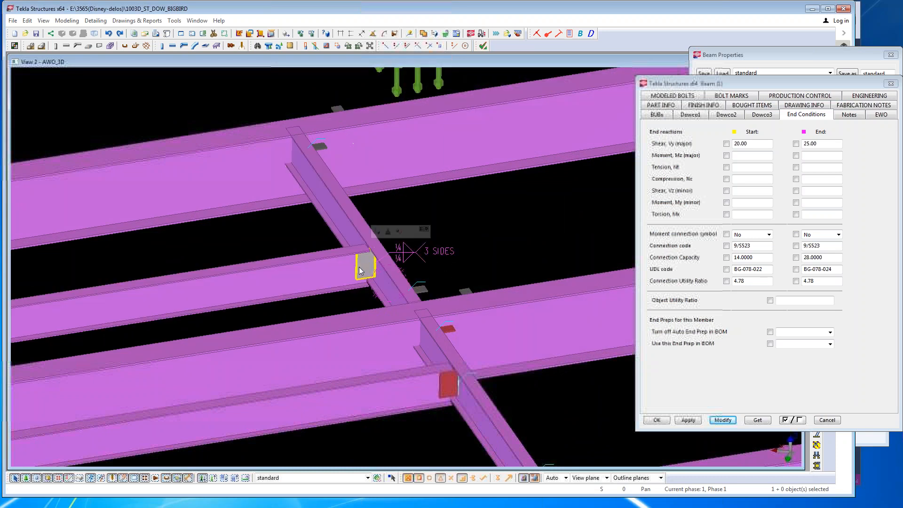
- Delete the plate connection where the adjacent infill beam frames into the side of the cross beam
key("Delete")
key("ctrl+r")
left_click_drag(367, 309, 470, 337)
right_click(403, 251)
left_click(417, 258)
scroll(402, 310, "down", 2)
- Apply AutoConnection with the BeamControl macro to the cross beam, infill beam, two long girders and neighbouring cross beam
left_click(385, 300)
left_click(417, 332, "ctrl")
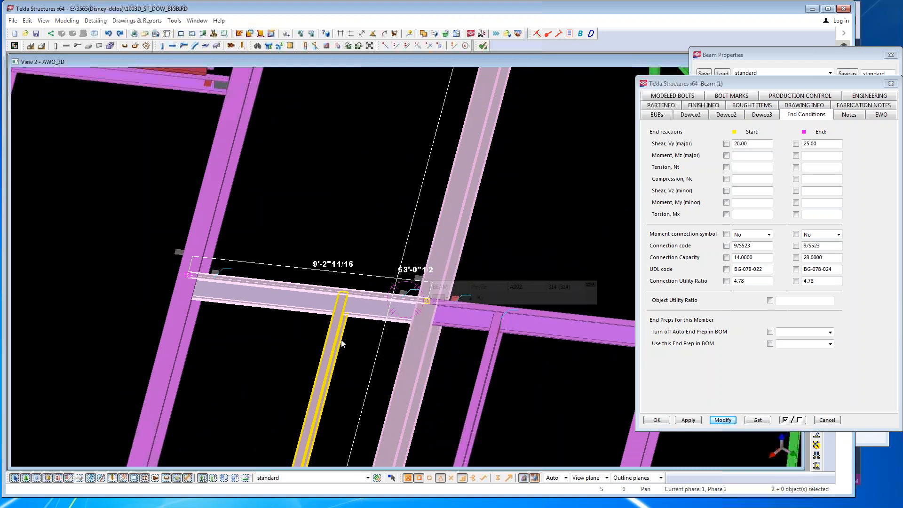
left_click(176, 335, "ctrl")
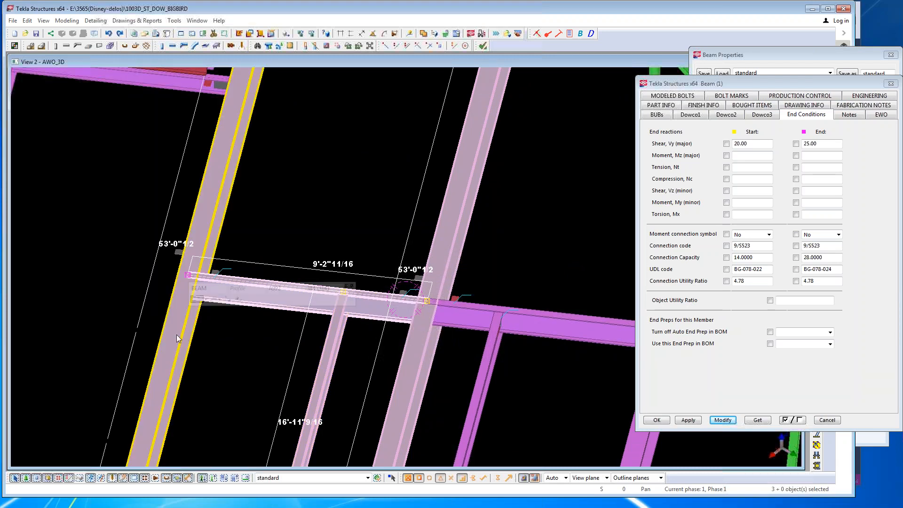
left_click(474, 332, "ctrl")
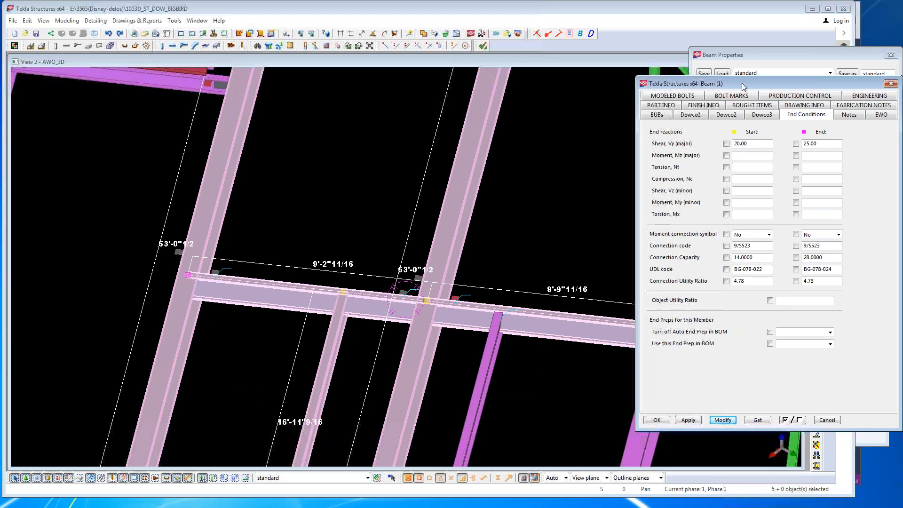
left_click(889, 84)
left_click(571, 35)
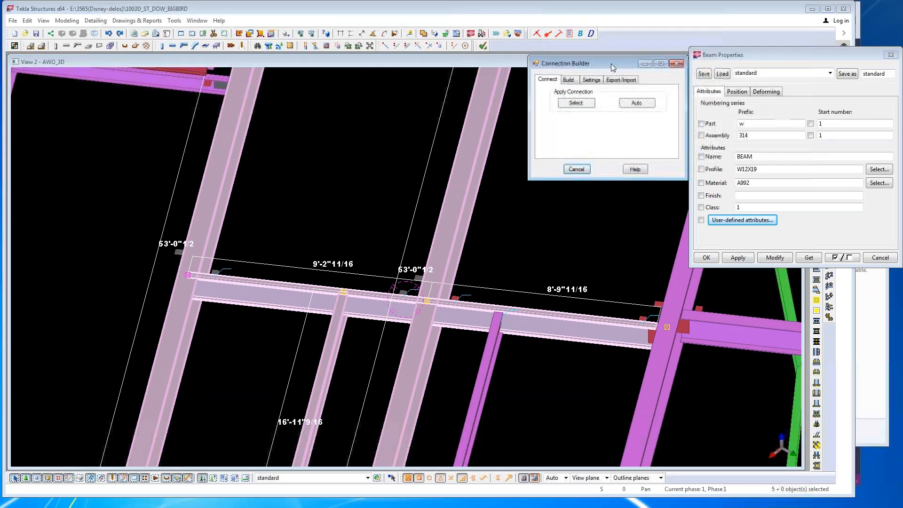
left_click(636, 102)
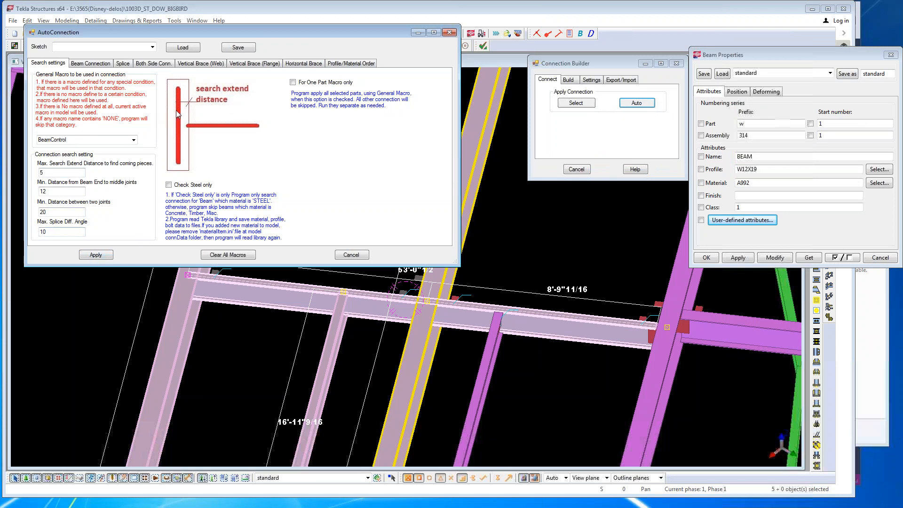
left_click(96, 255)
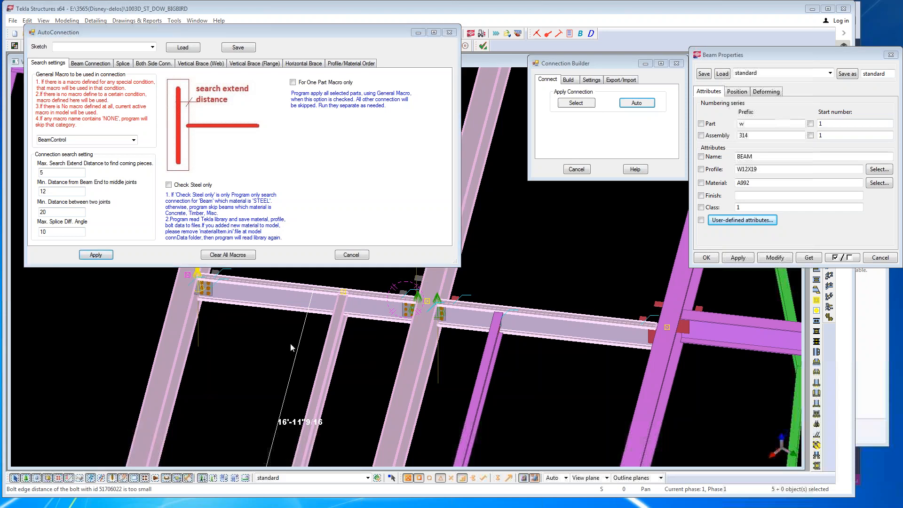
- Examine the shear connections generated at the cross beam ends on both girders
scroll(290, 348, "up", 3)
left_click(300, 321)
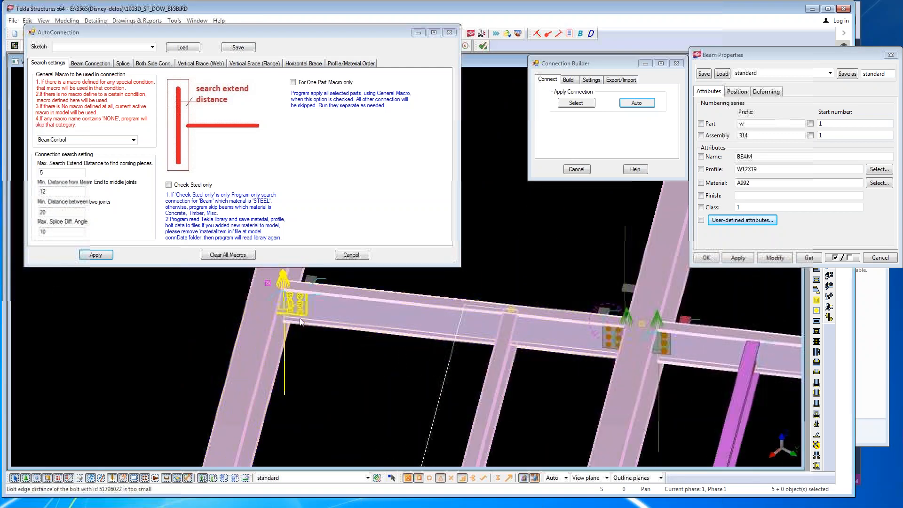
middle_click_drag(300, 319, 304, 331)
scroll(304, 331, "up", 4)
scroll(304, 331, "down", 4)
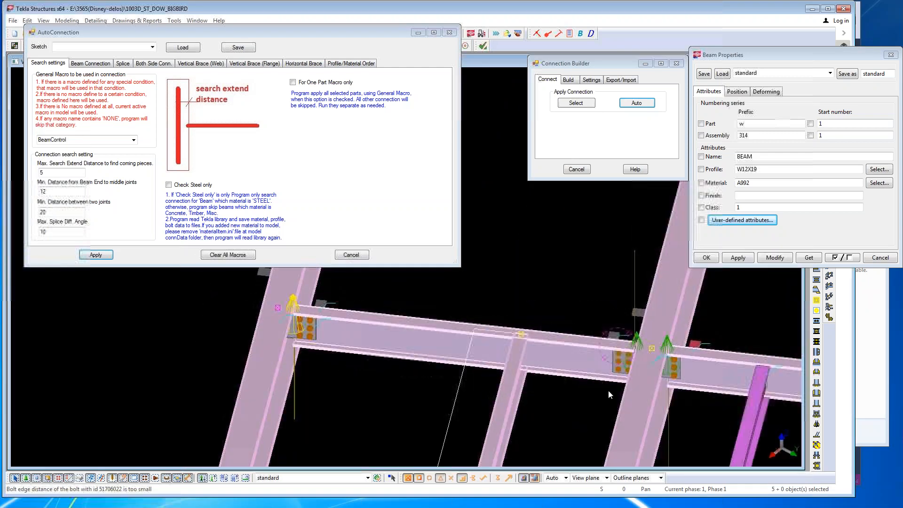
middle_click_drag(772, 388, 693, 383)
scroll(692, 383, "down", 2)
scroll(692, 383, "up", 1)
- Inspect the infill beam's joint with the cross beam from another angle and close Connection Builder
key("v")
left_click(600, 383)
middle_click_drag(601, 383, 527, 394, "ctrl")
right_click(499, 344)
left_click(521, 354)
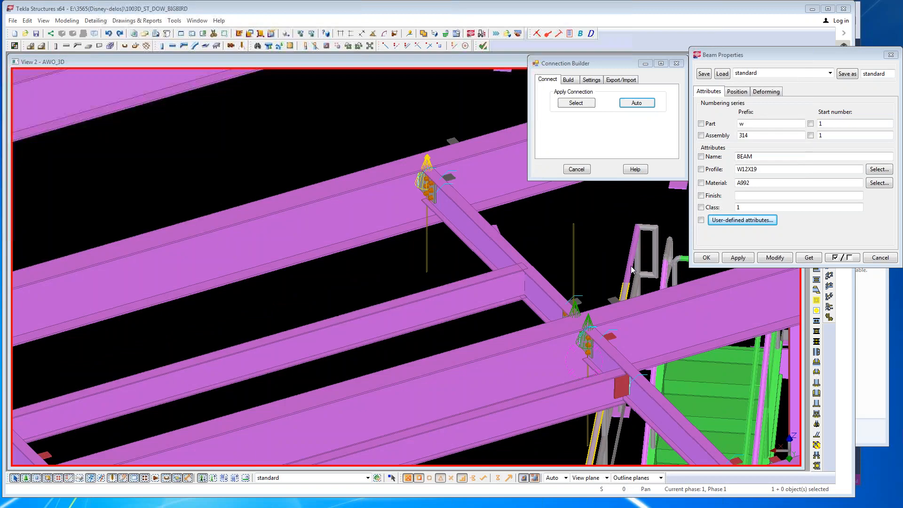
middle_click_drag(547, 268, 510, 276)
scroll(486, 281, "up", 3)
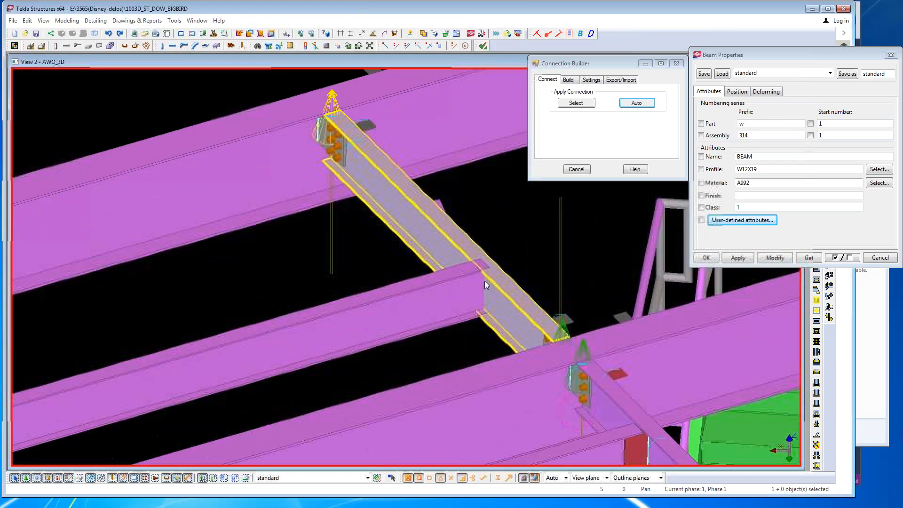
left_click(583, 172)
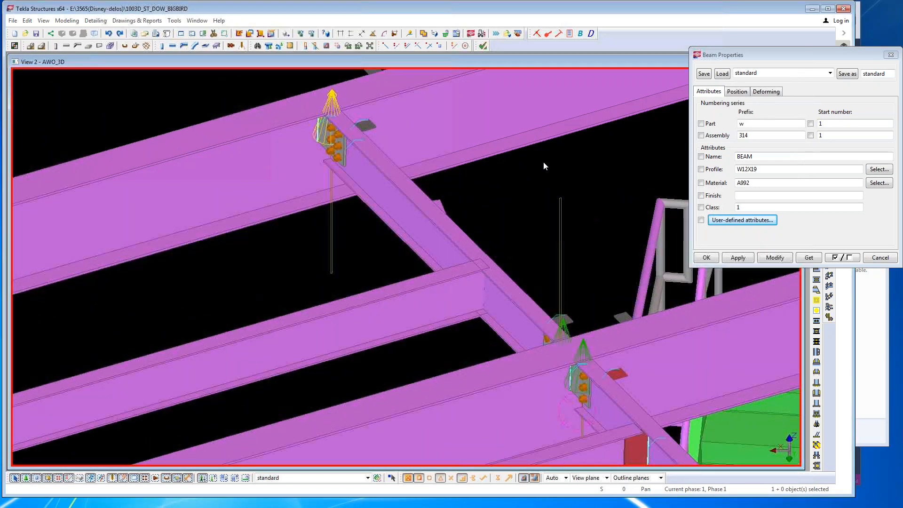
- Create the beam connection with the cross beam as main part and the infill beam as secondary part
left_click(558, 34)
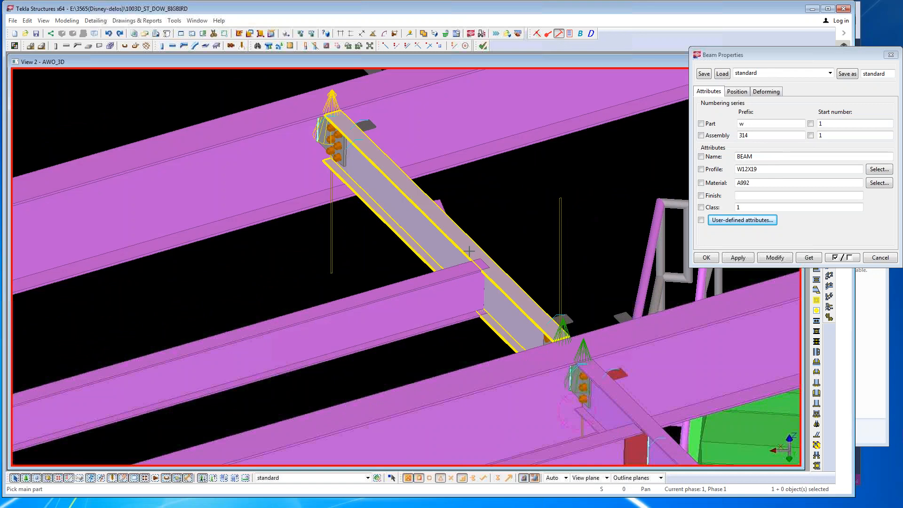
left_click(469, 252)
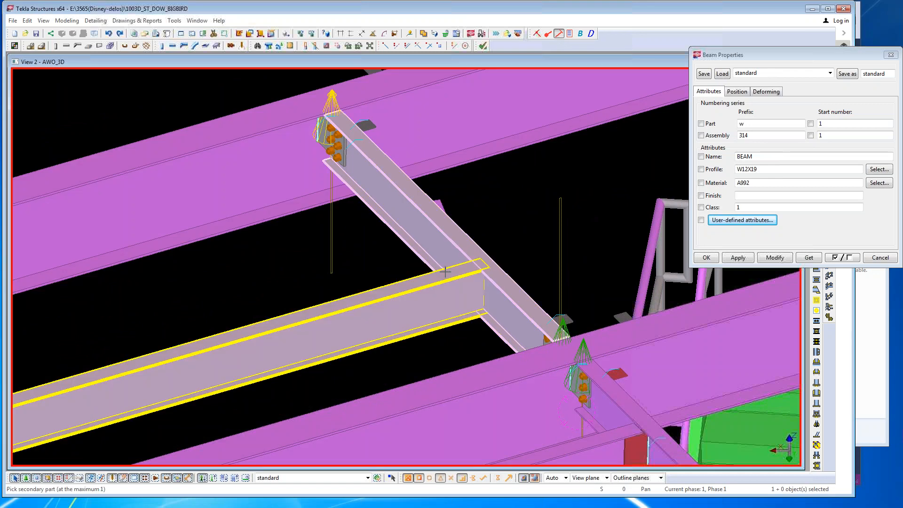
left_click(507, 237)
right_click(514, 226)
left_click(532, 232)
- Locate the braced frame's middle gusset joint, where the braces and beam meet the column, and examine it
scroll(465, 319, "down", 3)
middle_click_drag(583, 357, 408, 289)
scroll(408, 288, "down", 5)
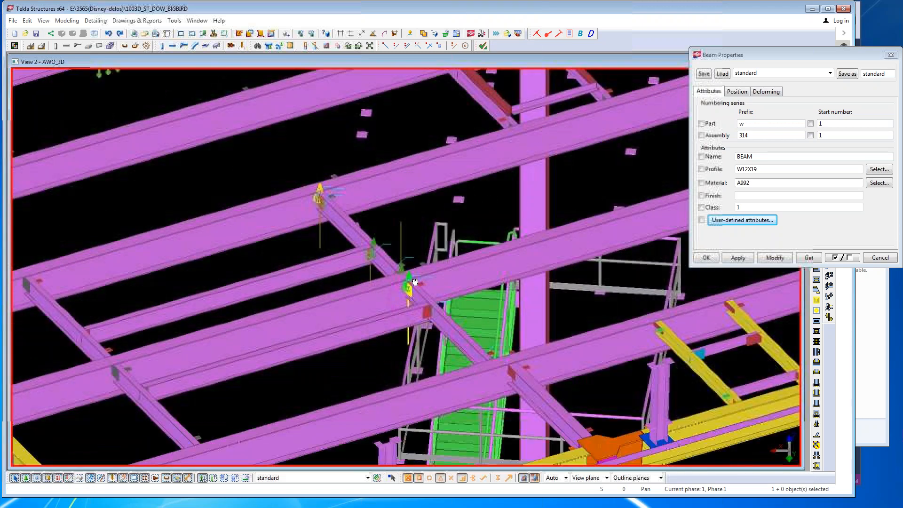
scroll(452, 327, "down", 4)
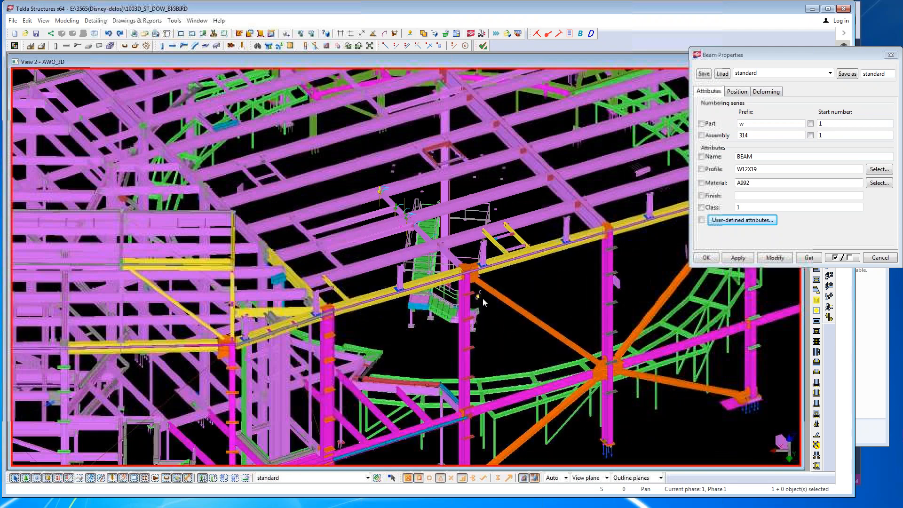
scroll(558, 363, "up", 8)
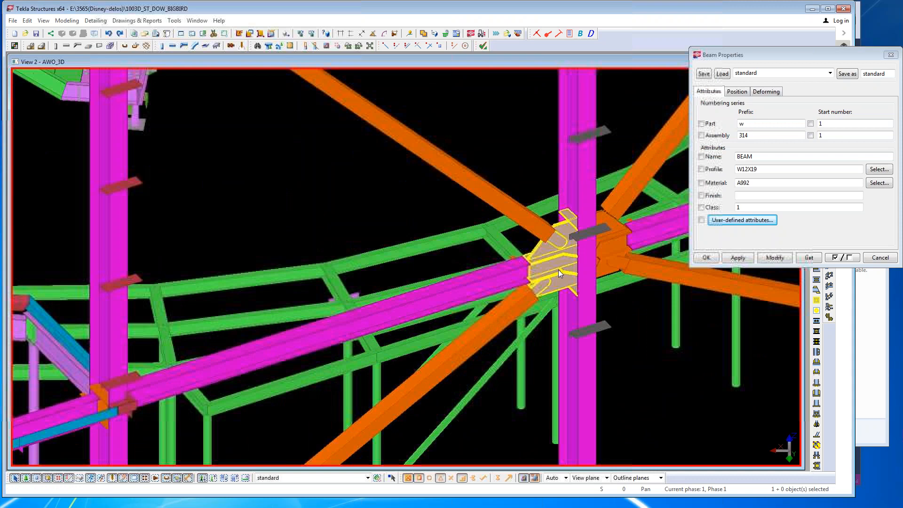
scroll(559, 271, "down", 4)
scroll(559, 271, "up", 1)
middle_click_drag(580, 287, 546, 277, "ctrl")
right_click(553, 206)
left_click(557, 210)
scroll(561, 268, "up", 3)
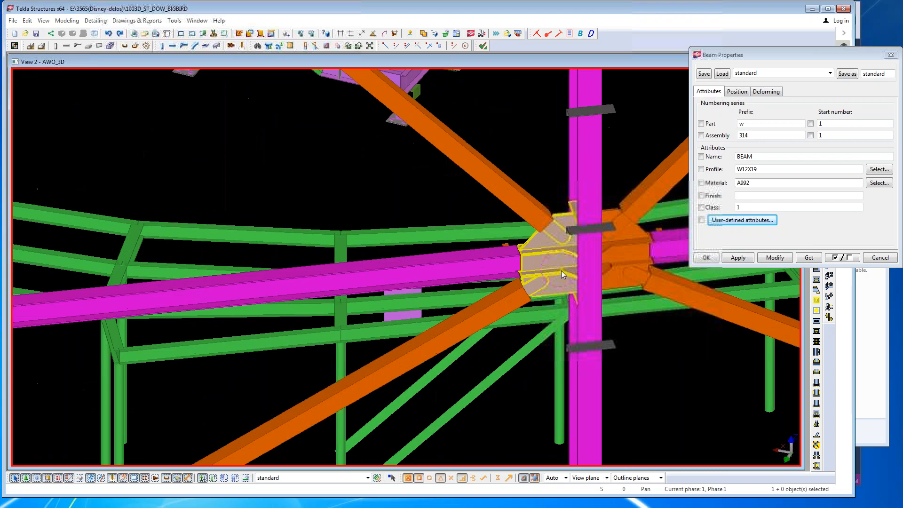
- Open the upper brace's properties, highlight 1959 in its name, and examine the gusset plates joining it to the column
double_click(514, 186)
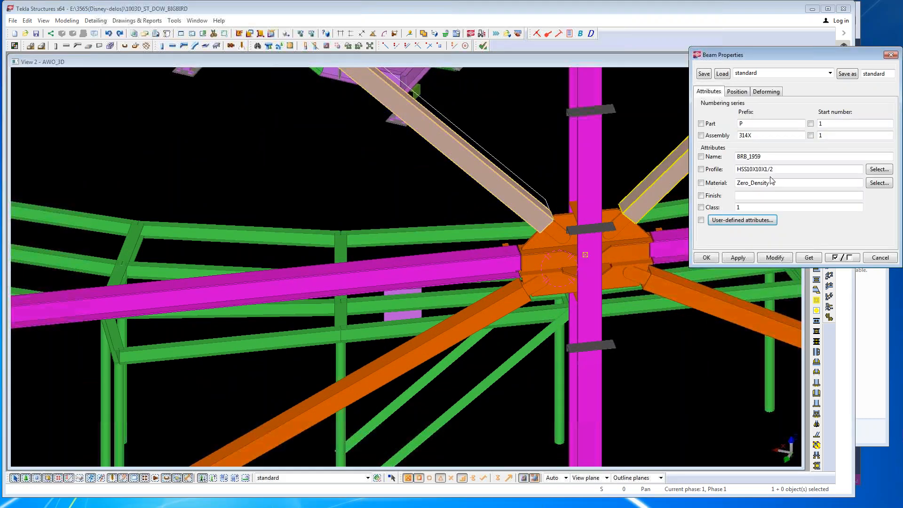
left_click_drag(749, 157, 772, 156)
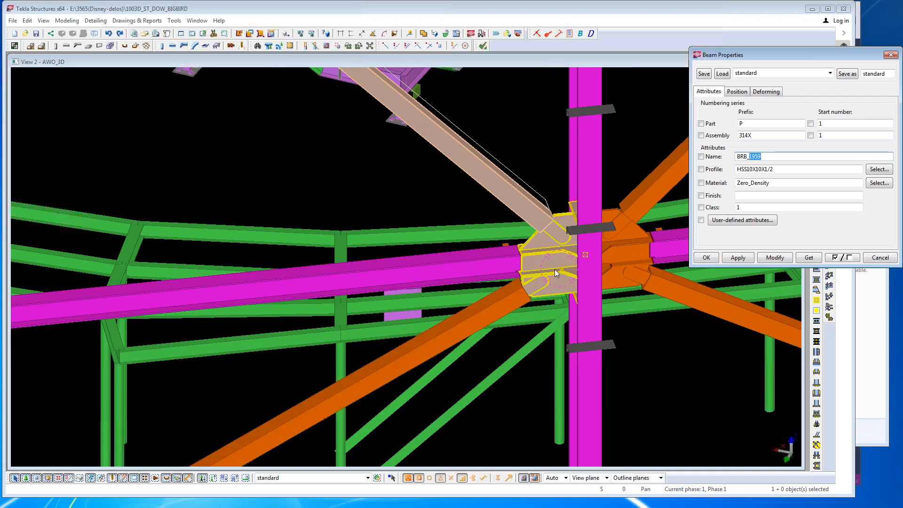
scroll(557, 279, "up", 5)
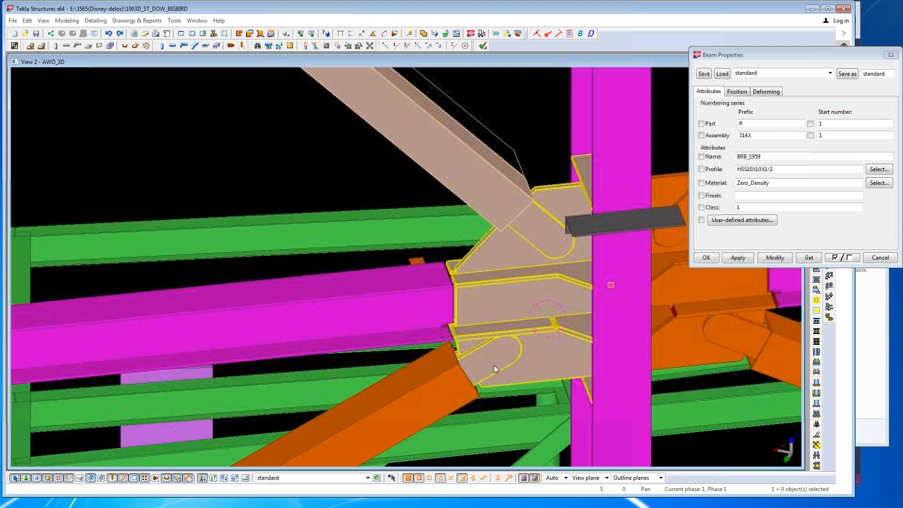
scroll(479, 366, "down", 2)
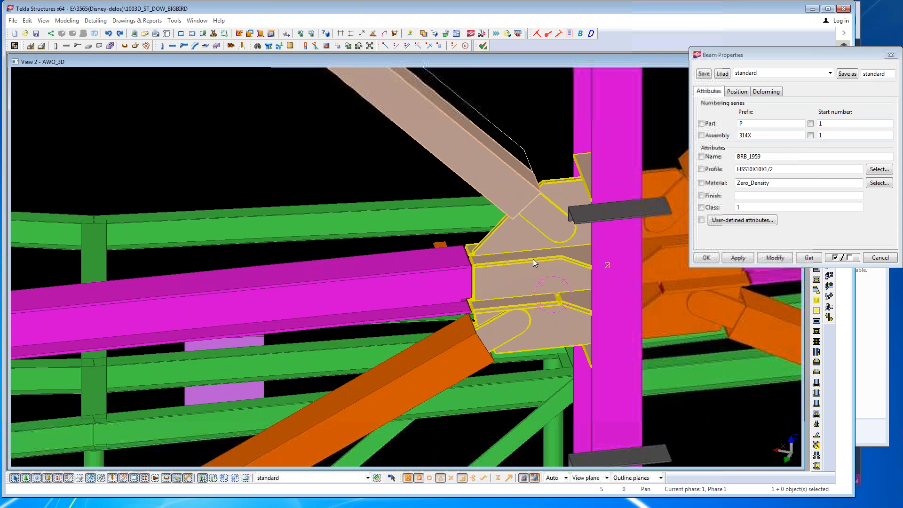
scroll(549, 235, "down", 2)
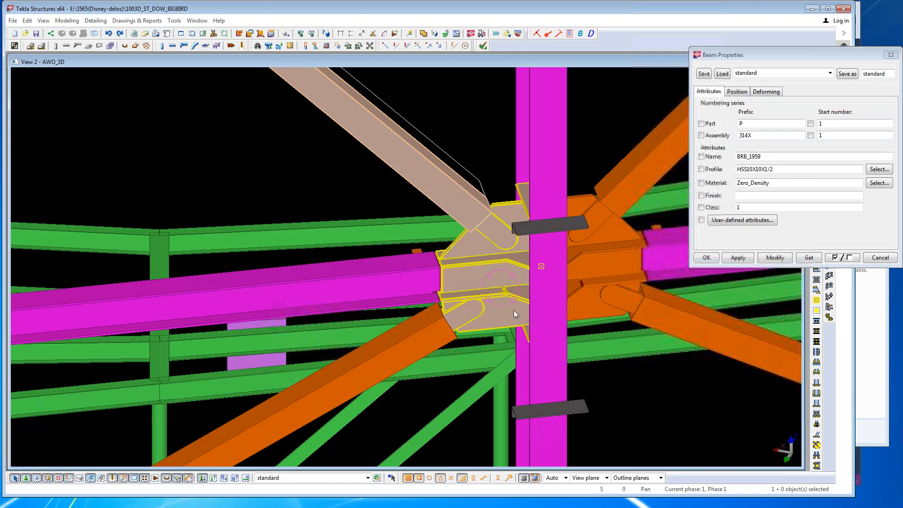
scroll(506, 292, "down", 2)
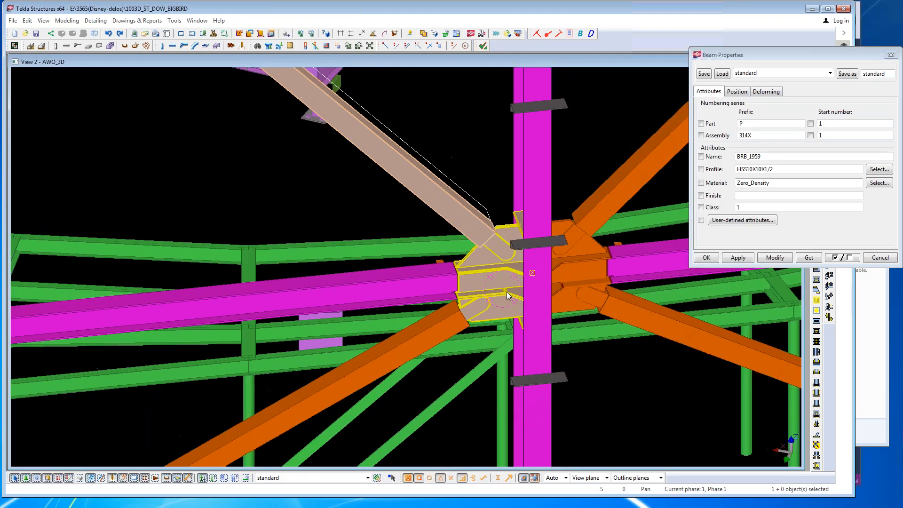
- Review the GussetMiddle control settings and delete that gusset connection from the column, beam and two braces
double_click(486, 270)
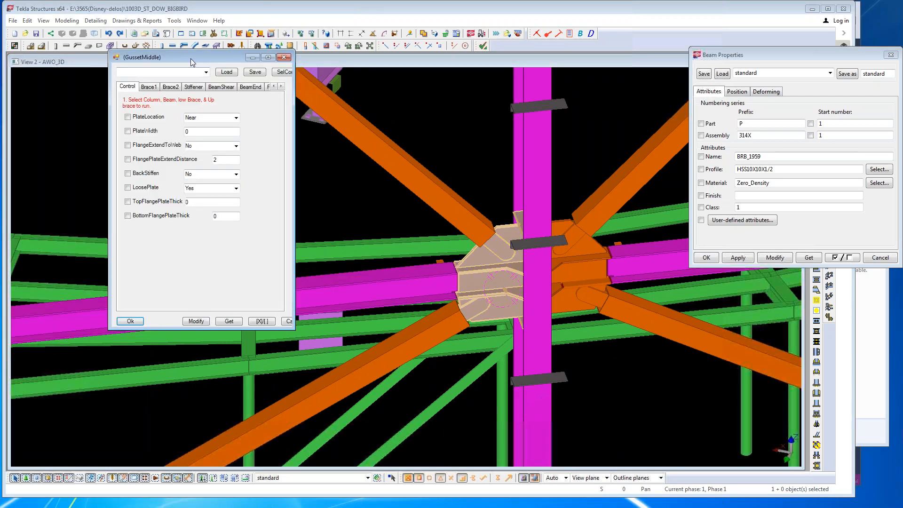
left_click(122, 322)
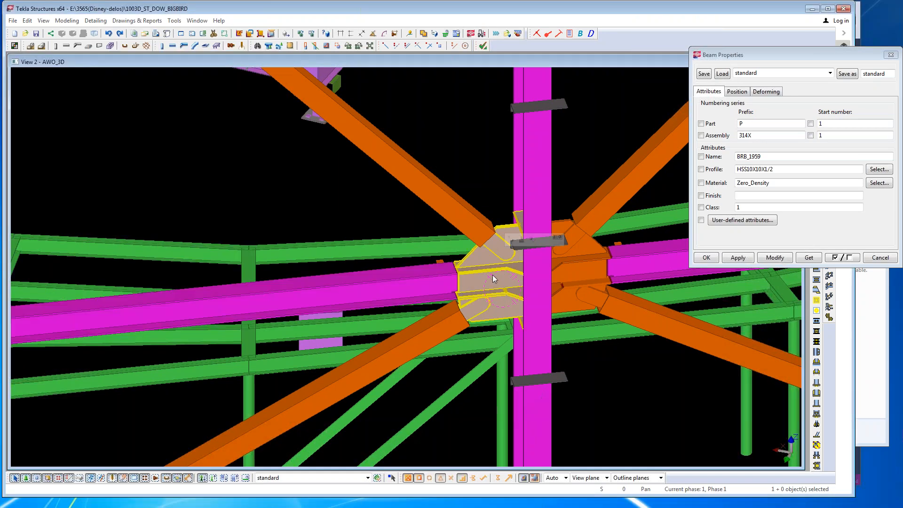
key("Delete")
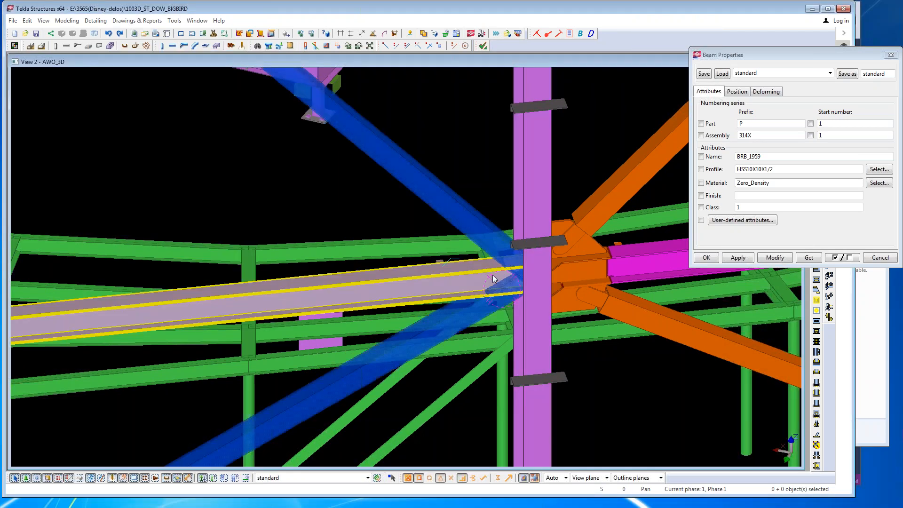
- Recreate the gusset connection by picking the column as main part, followed by the beam, lower brace and upper brace
left_click(548, 35)
left_click(535, 309)
left_click(418, 292)
left_click(414, 336)
left_click(452, 198)
middle_click(400, 200)
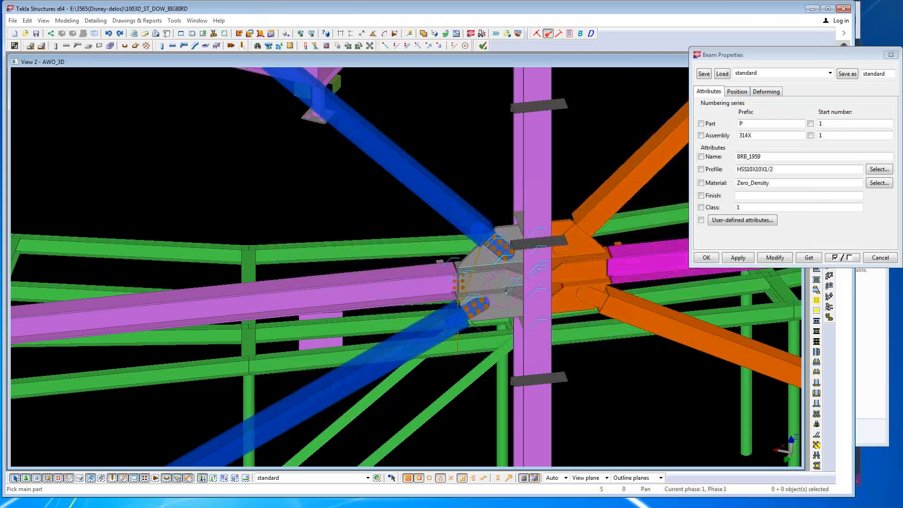
right_click(343, 201)
left_click(372, 208)
- Inspect the rebuilt bolted gusset connection between the column, beam and braces
scroll(470, 289, "up", 5)
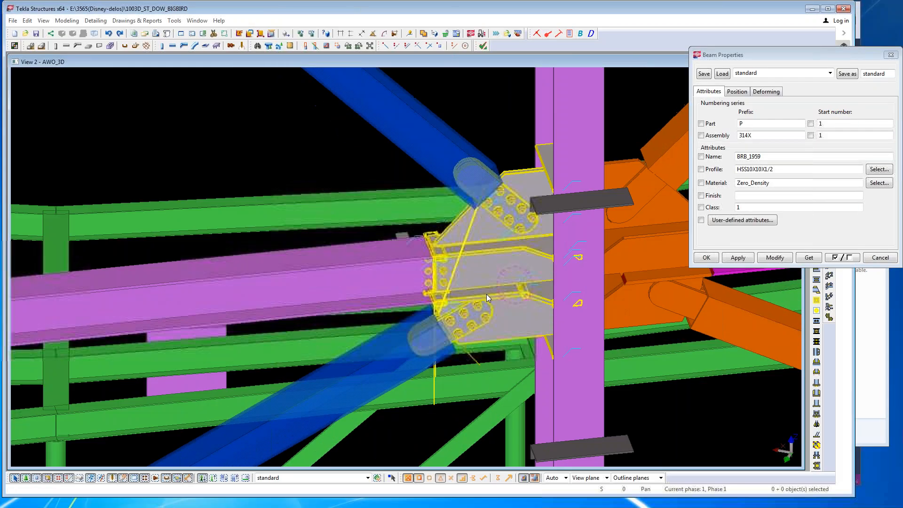
scroll(485, 295, "down", 6)
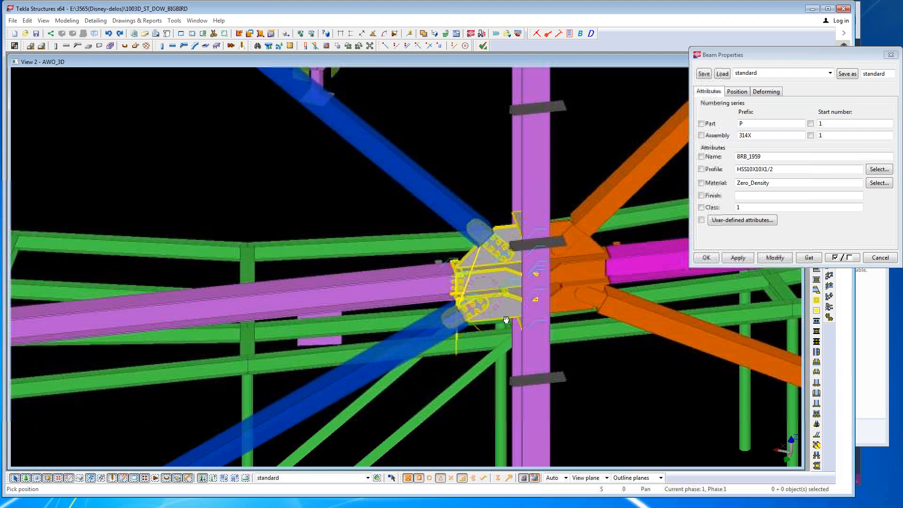
middle_click_drag(506, 319, 513, 298, "ctrl")
right_click(513, 297)
left_click(512, 297)
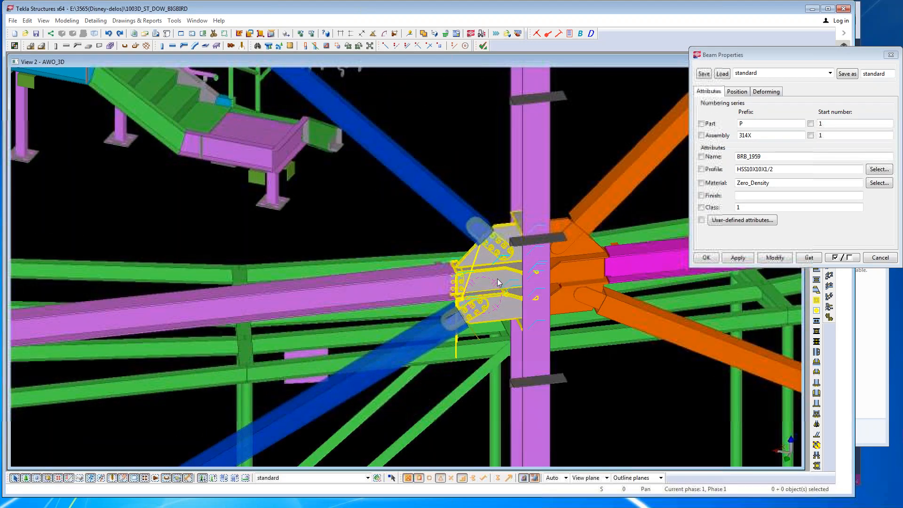
- Reopen the rebuilt connection's GussetMiddle settings and examine the bolted beam splice and gusset plates up close
left_click(498, 278)
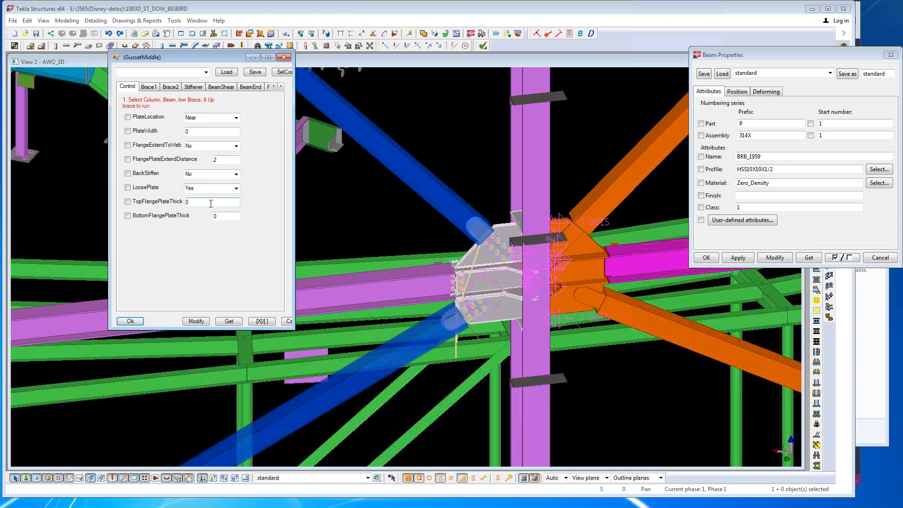
left_click(477, 268)
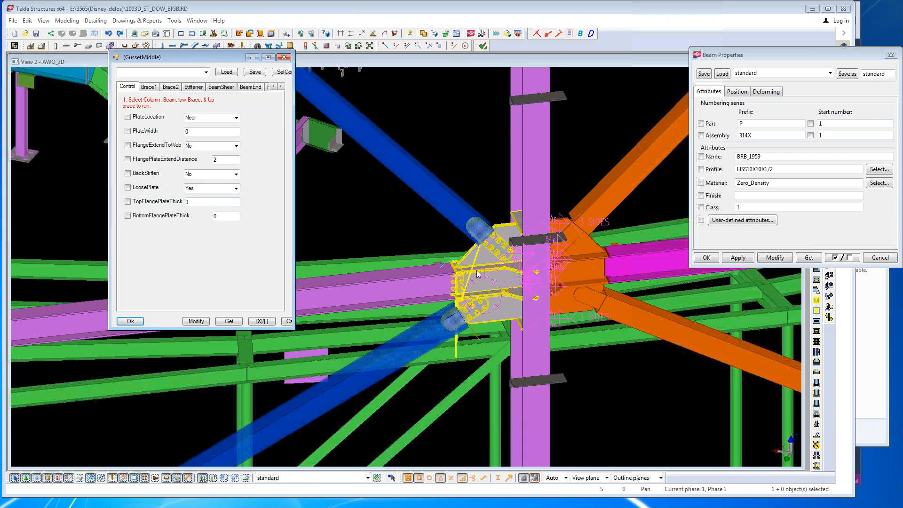
scroll(476, 269, "up", 3)
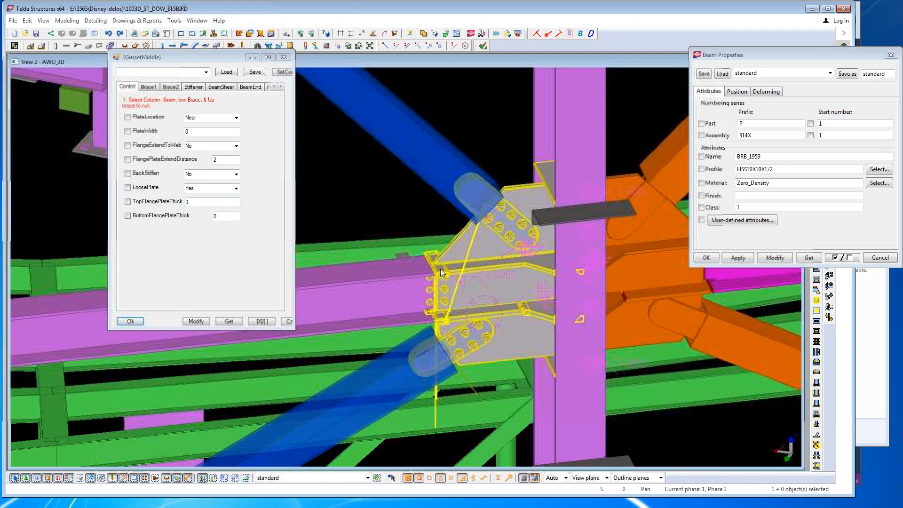
scroll(440, 269, "up", 2)
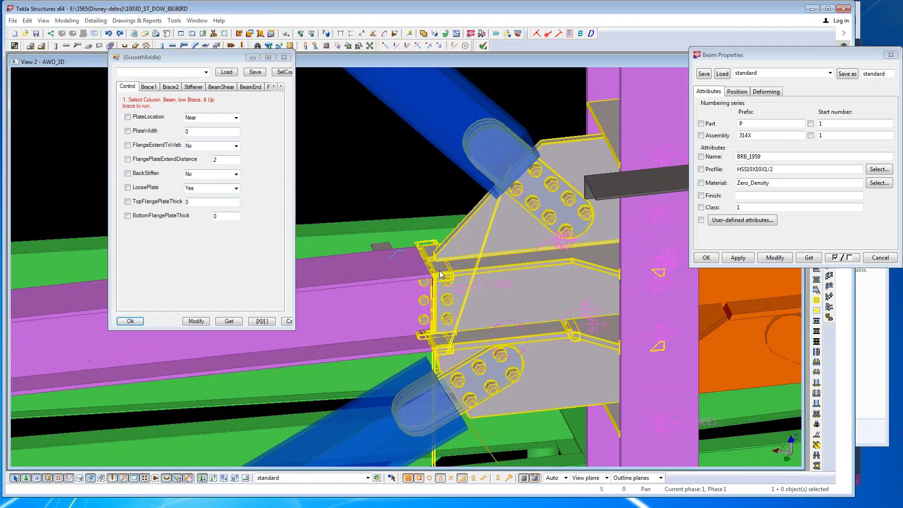
left_click(541, 297)
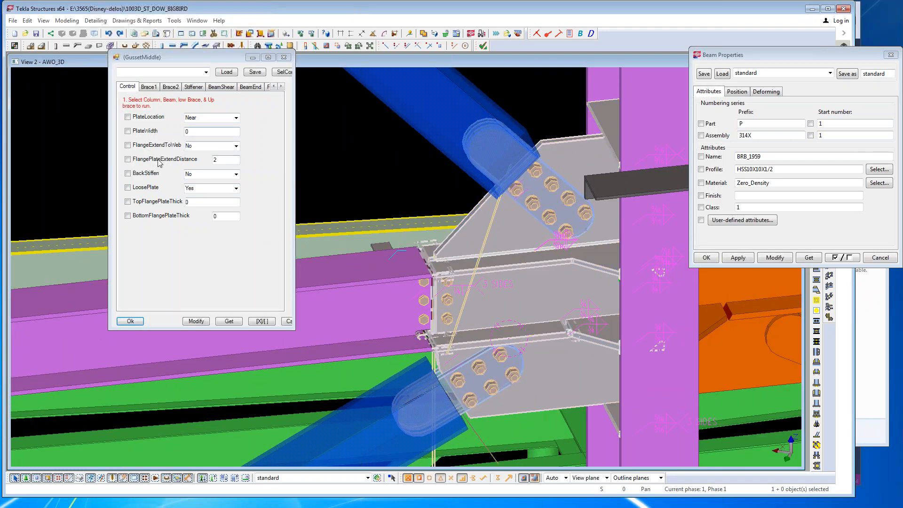
- Review the GussetMiddle settings for the brace, the gusset plate thickness formula and the gusset side dimension formulas, and close them
left_click(148, 87)
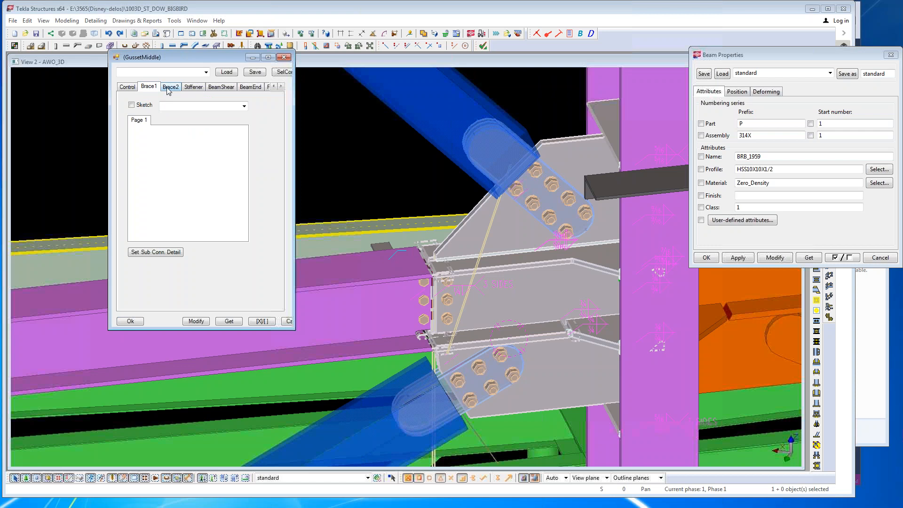
left_click_drag(292, 133, 371, 137)
left_click(308, 88)
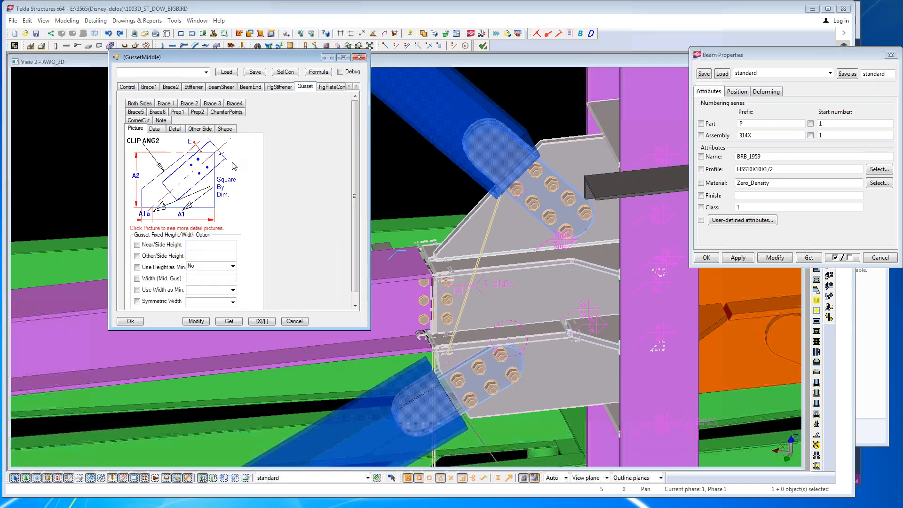
left_click(155, 130)
left_click_drag(169, 147, 264, 146)
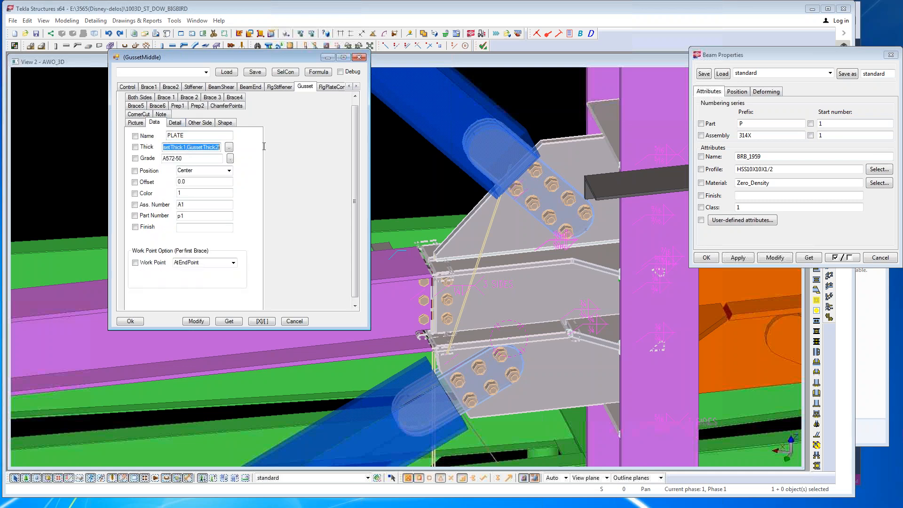
left_click(175, 122)
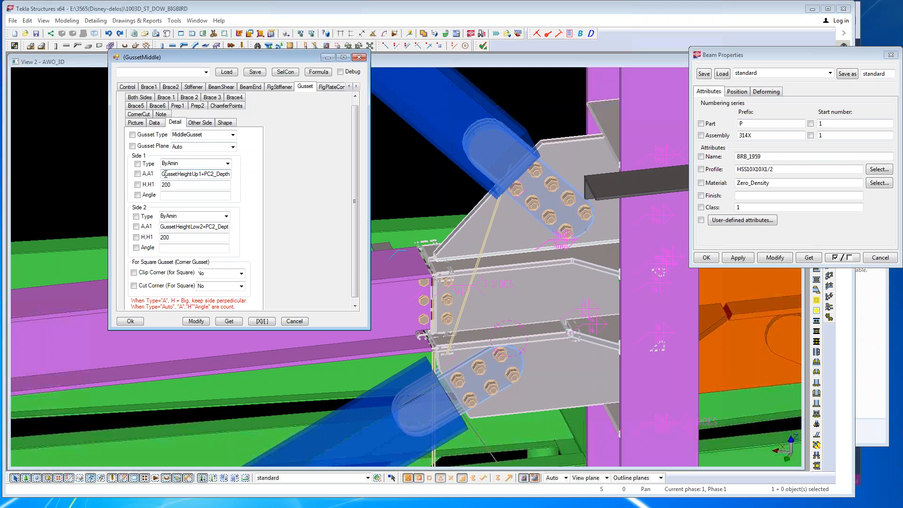
left_click_drag(166, 173, 237, 173)
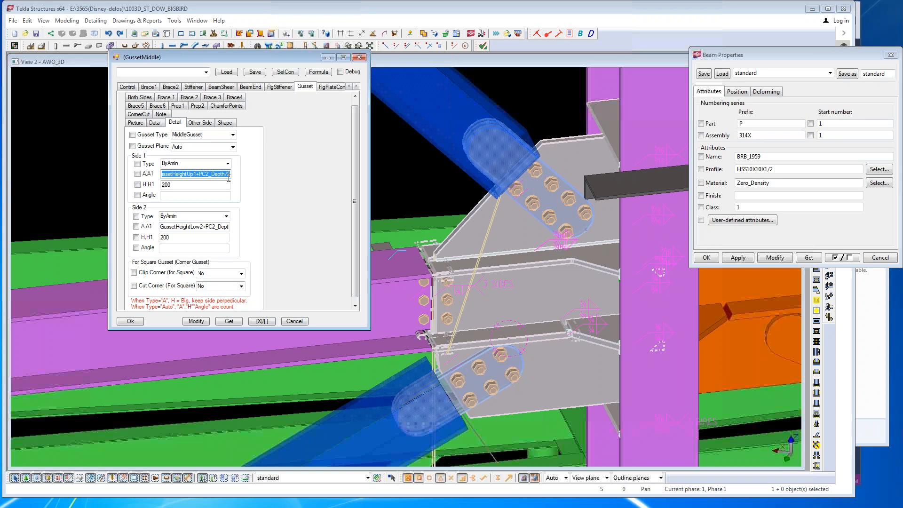
left_click(359, 58)
- Open the settings of the gusset connection at the braced column's base plate and close them
scroll(301, 197, "down", 2)
scroll(301, 197, "down", 5)
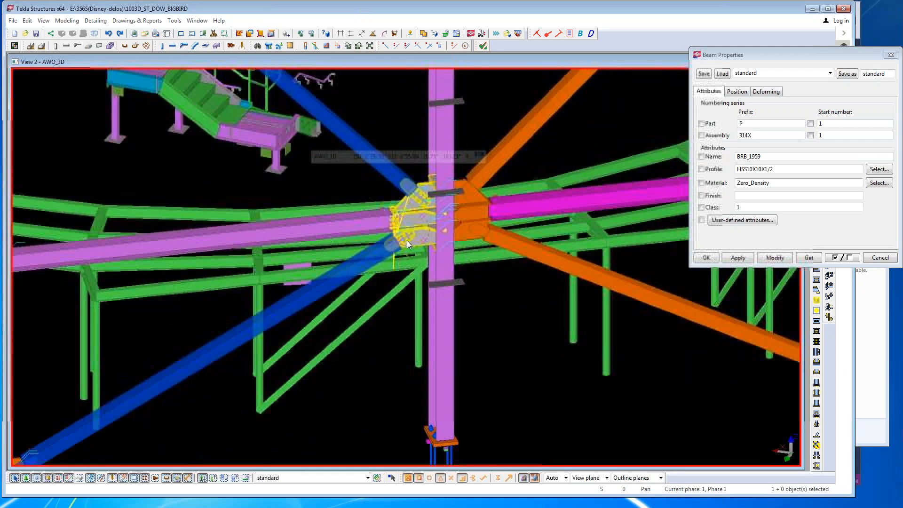
middle_click_drag(407, 240, 529, 241)
scroll(244, 362, "up", 8)
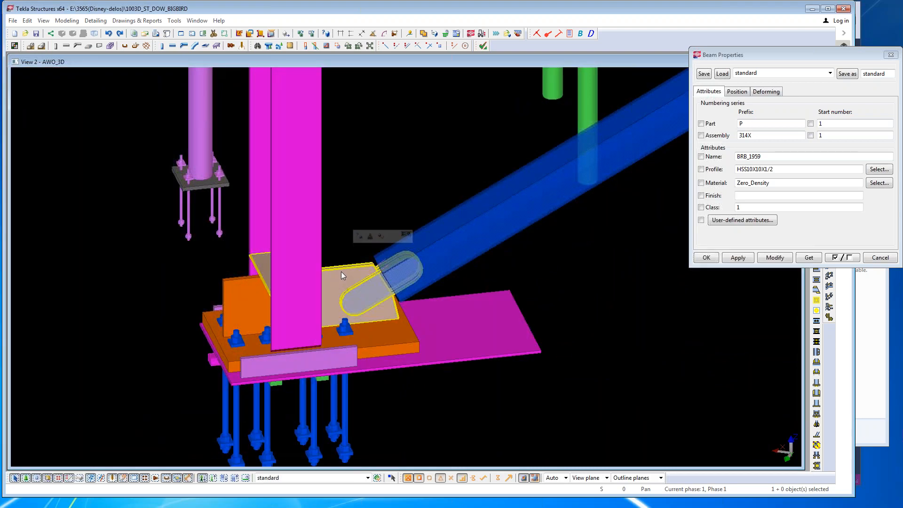
double_click(341, 272)
left_click(130, 321)
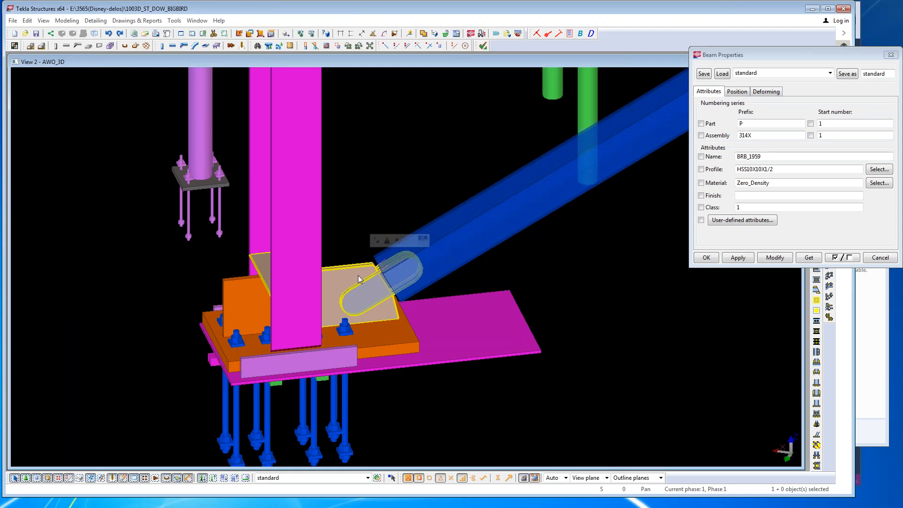
- Replace the existing base gusset connection with a new one joining the base plate, column and brace
left_click(548, 36)
left_click(392, 349)
left_click(316, 236)
left_click(388, 269)
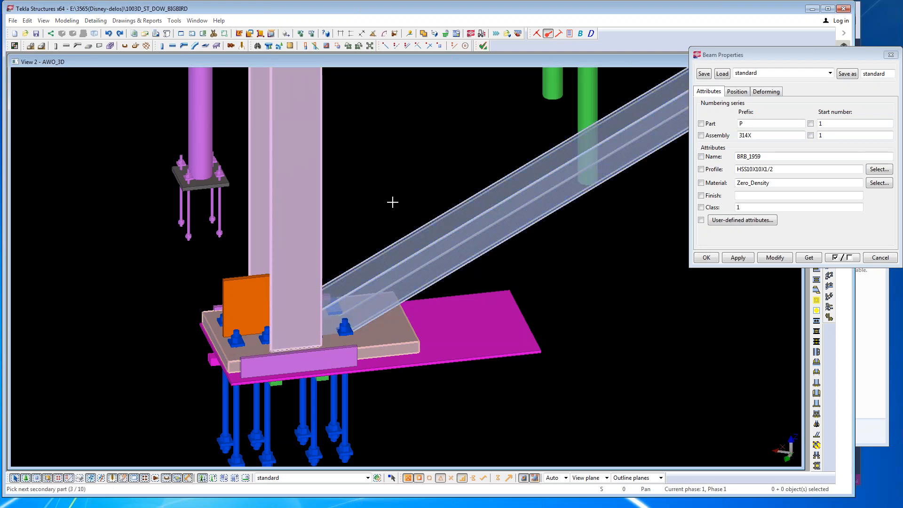
middle_click(393, 202)
right_click(393, 186)
left_click(409, 192)
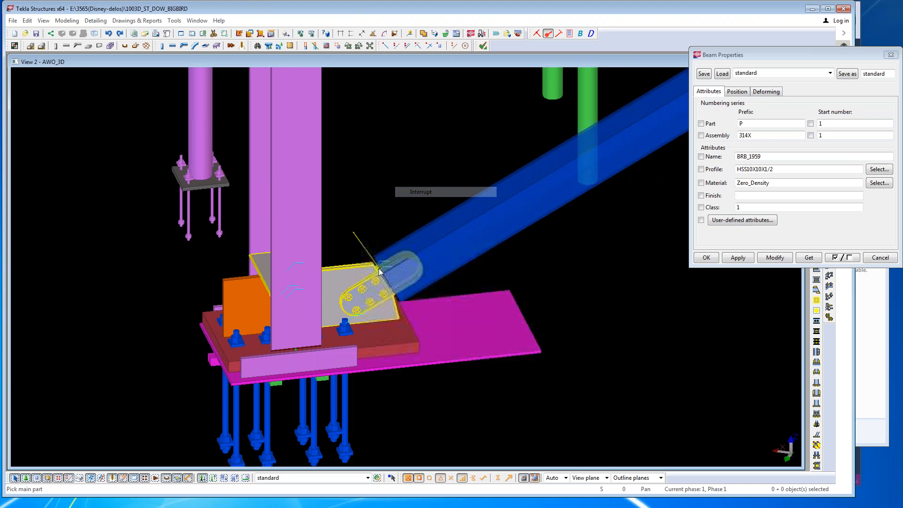
middle_click_drag(374, 270, 427, 265, "ctrl")
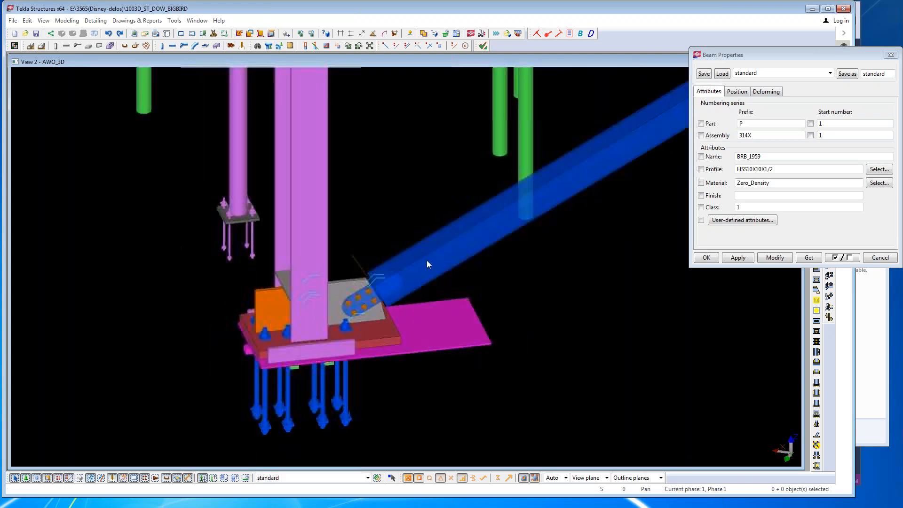
- Dismiss the beam properties and inspect the rebuilt bolted gusset connection at the column base
left_click(883, 259)
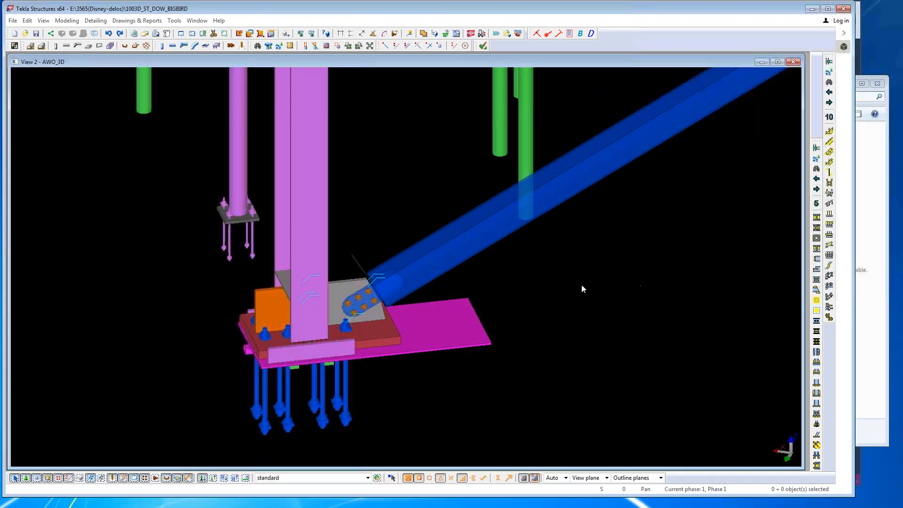
scroll(582, 288, "down", 4)
middle_click_drag(578, 289, 546, 307)
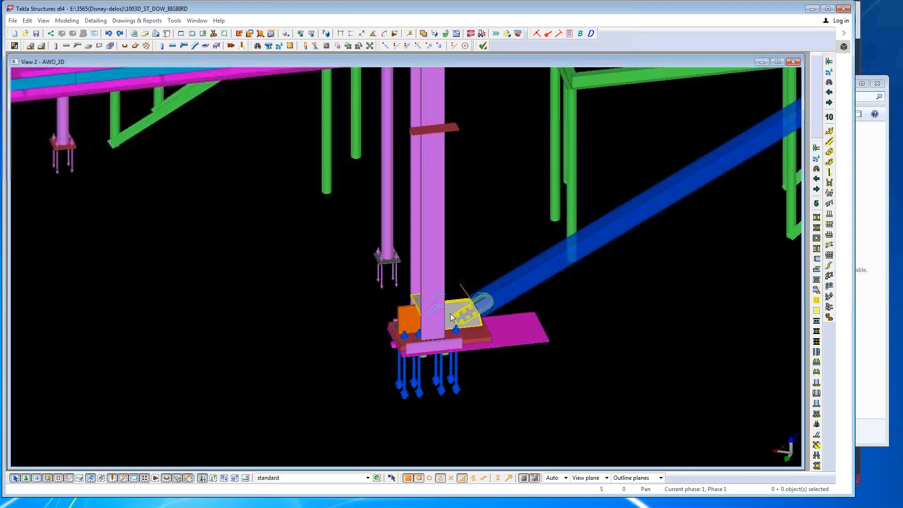
scroll(450, 313, "up", 3)
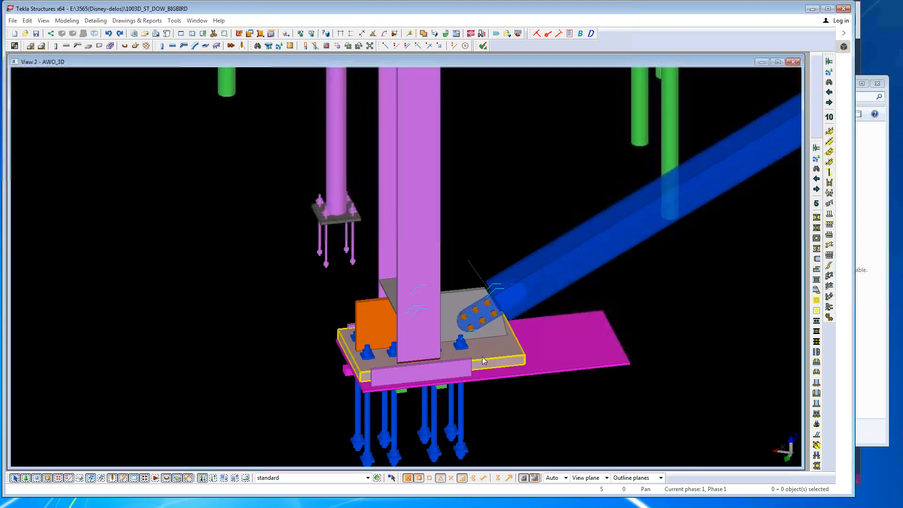
scroll(483, 356, "down", 2)
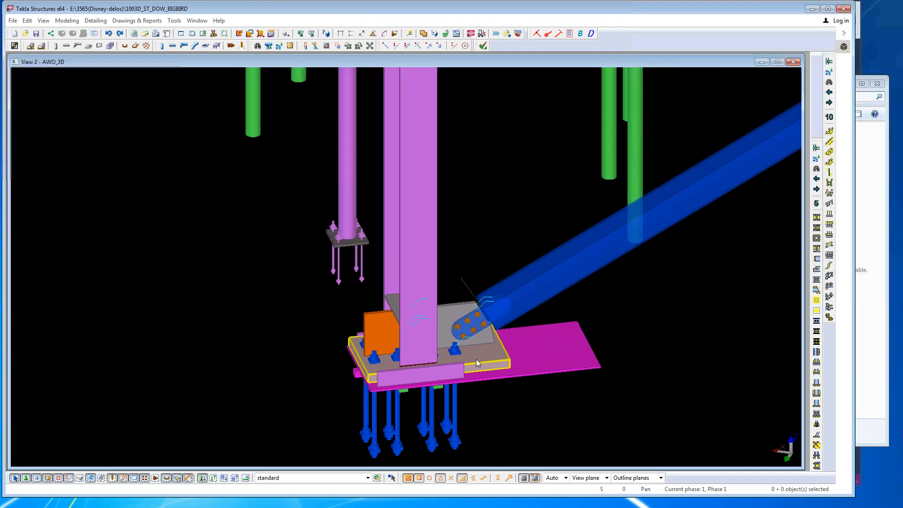
scroll(475, 359, "down", 5)
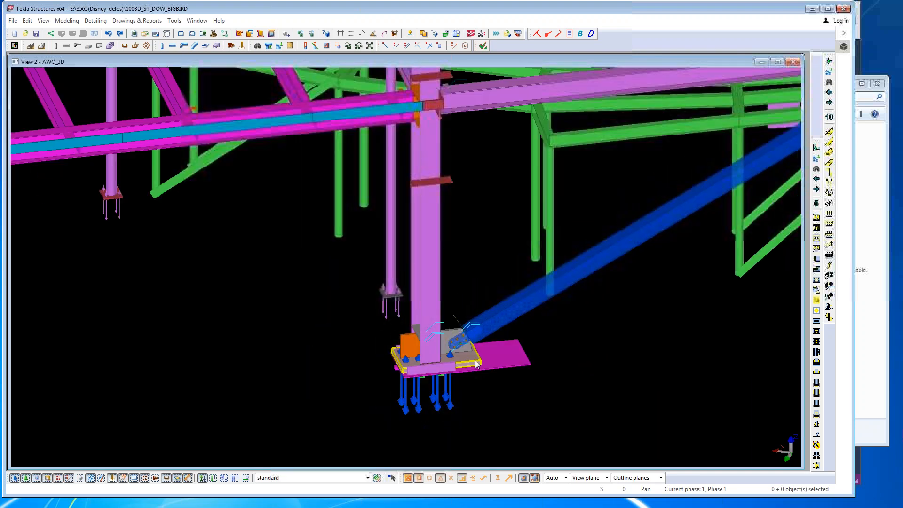
- Select the base plate, column and brace and export them with Connection Builder
left_click(433, 288)
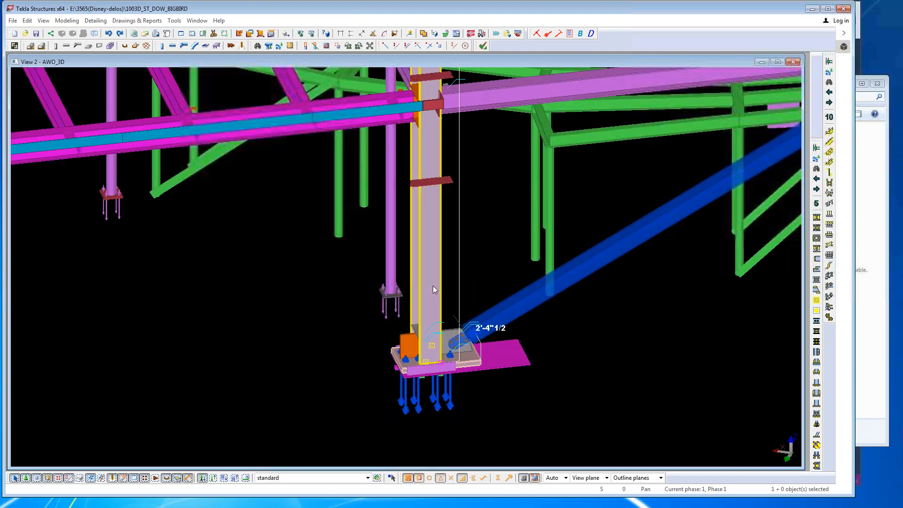
left_click(516, 296, "ctrl")
left_click(520, 300, "ctrl")
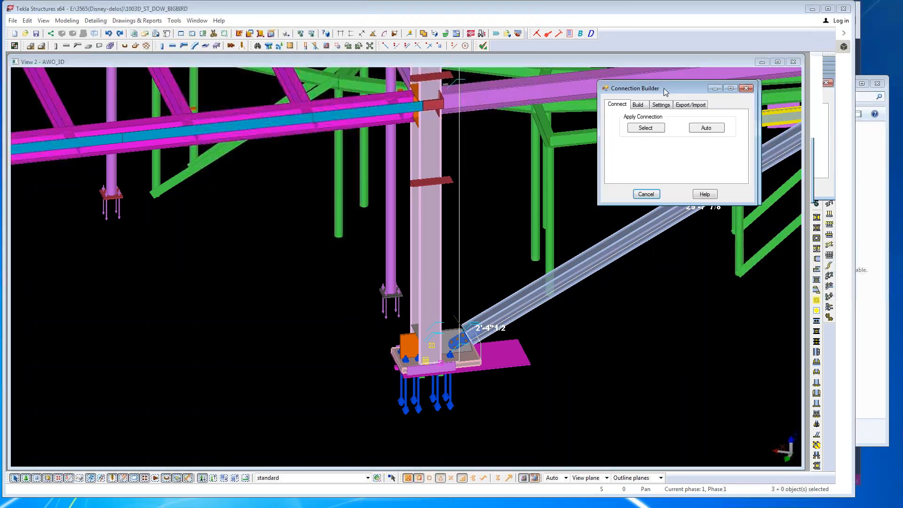
left_click(611, 110)
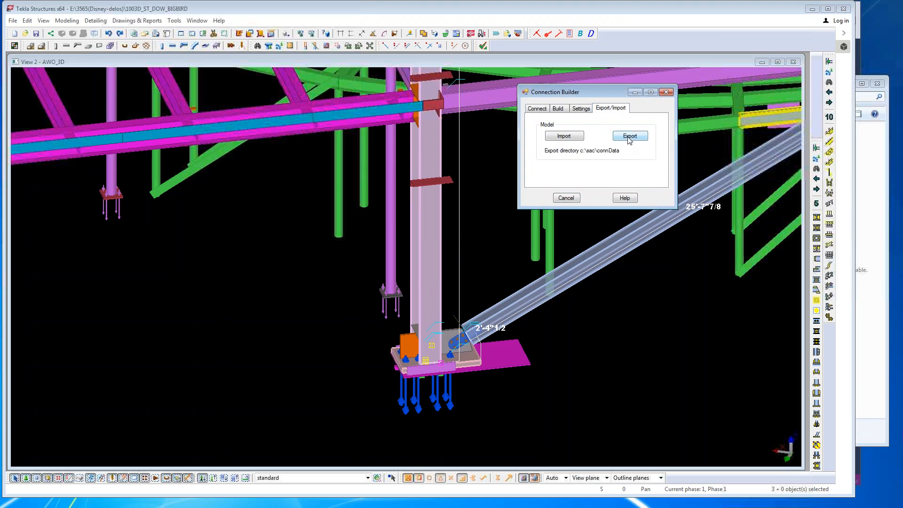
left_click(629, 136)
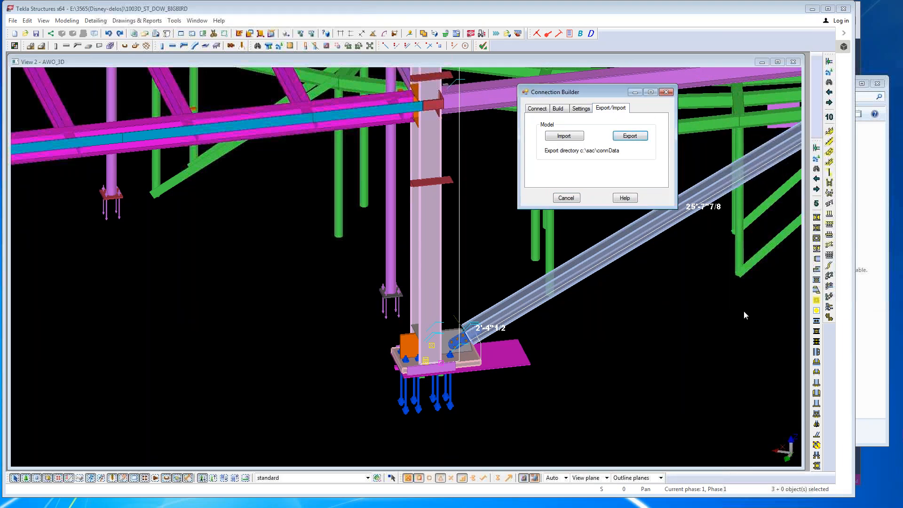
left_click(572, 200)
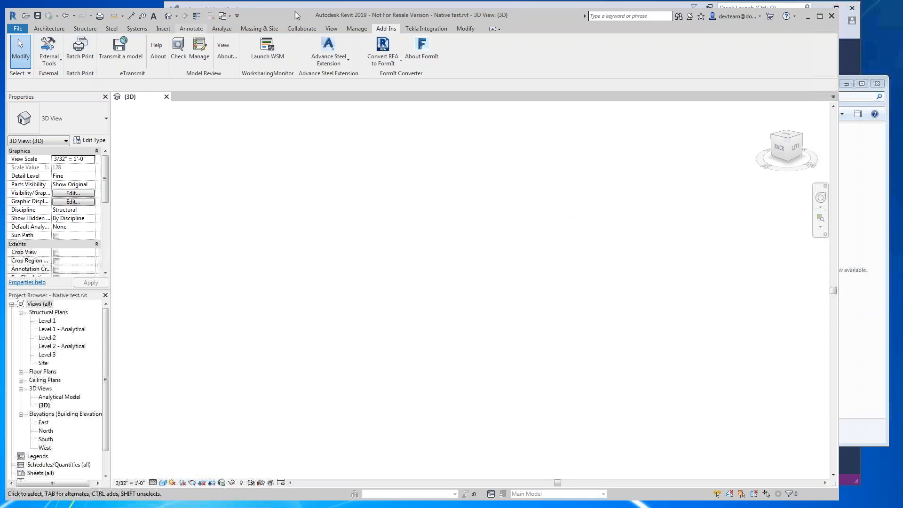
- Switch to Revit and create AST beams and columns from the exported data file, framing the column base
left_click(49, 56)
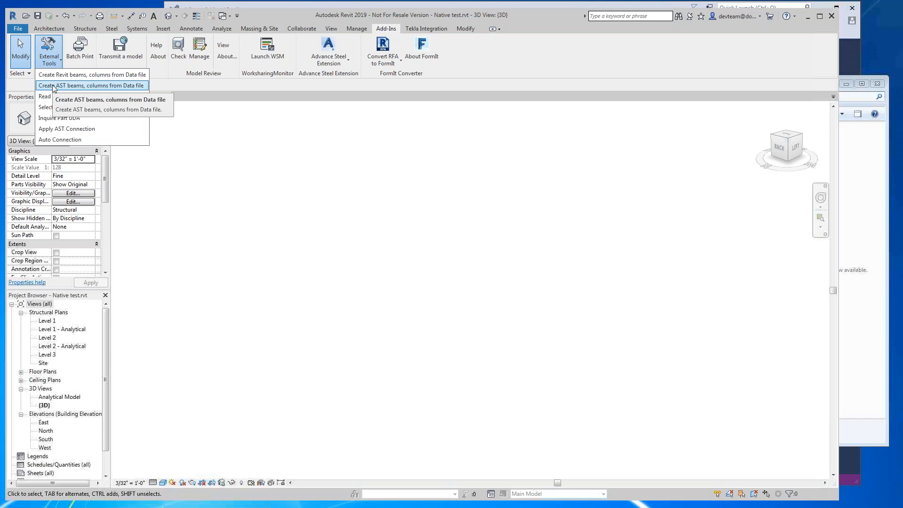
left_click(54, 87)
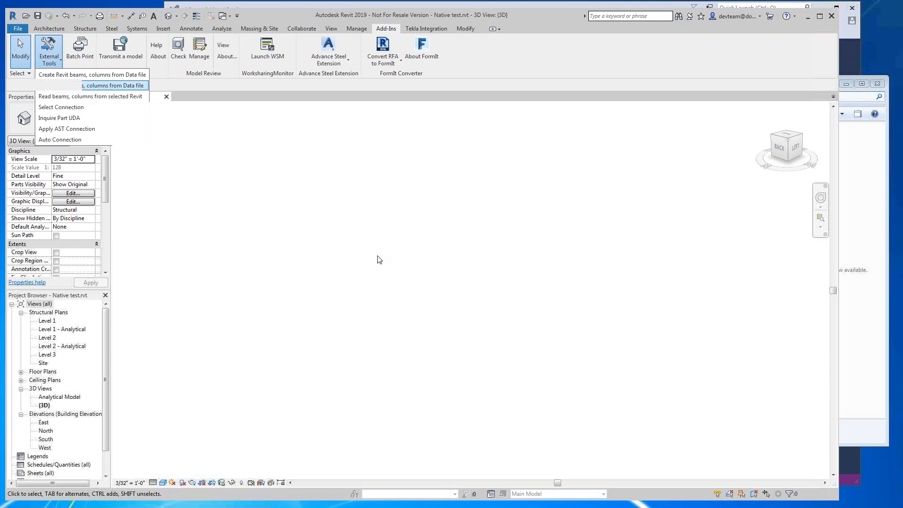
left_click(787, 141)
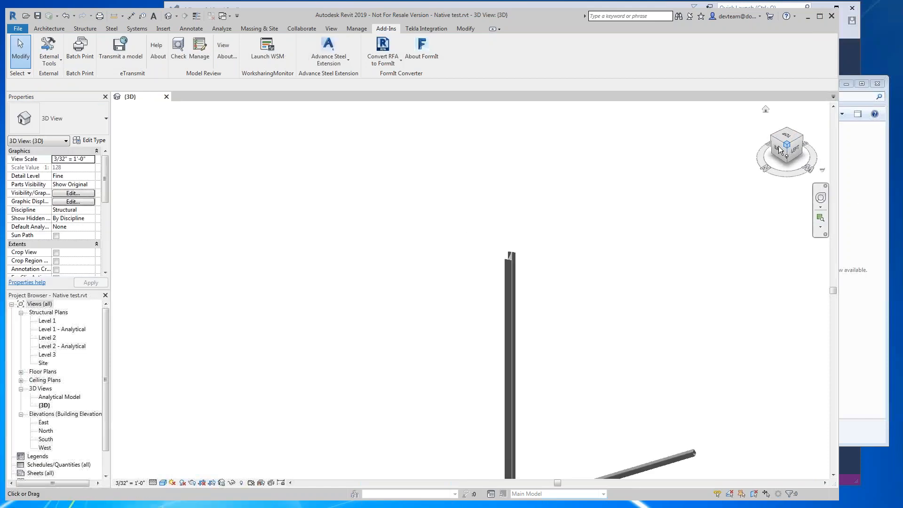
scroll(460, 379, "up", 3)
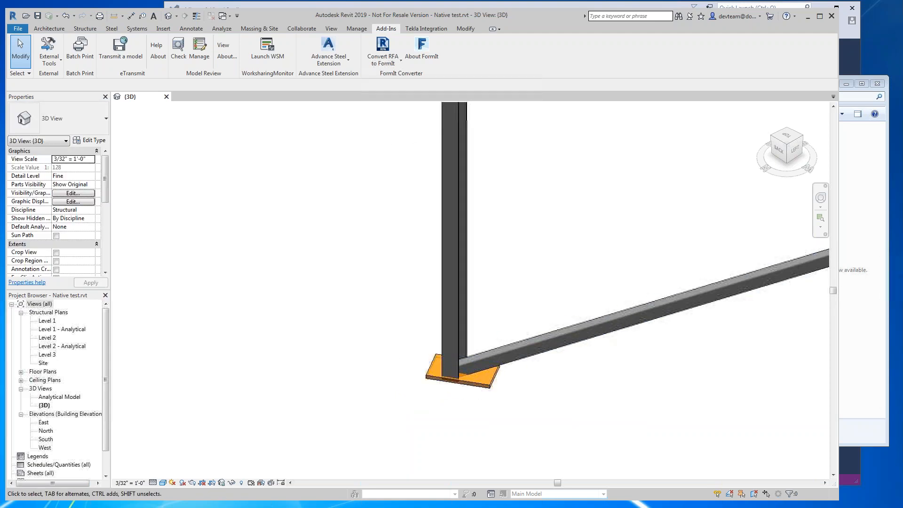
- Compare the base joint with the Tekla model and generate its gusset connection in Revit using the external tools
key("alt+Tab")
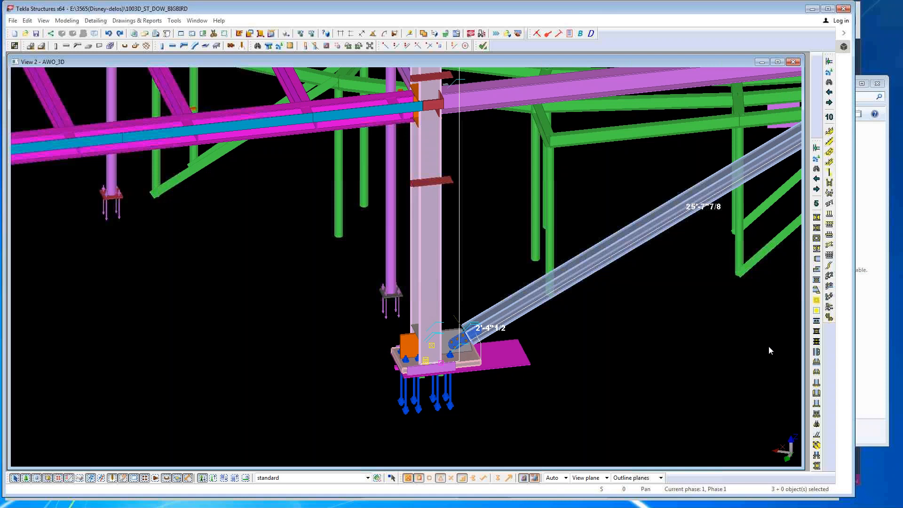
key("alt+Tab")
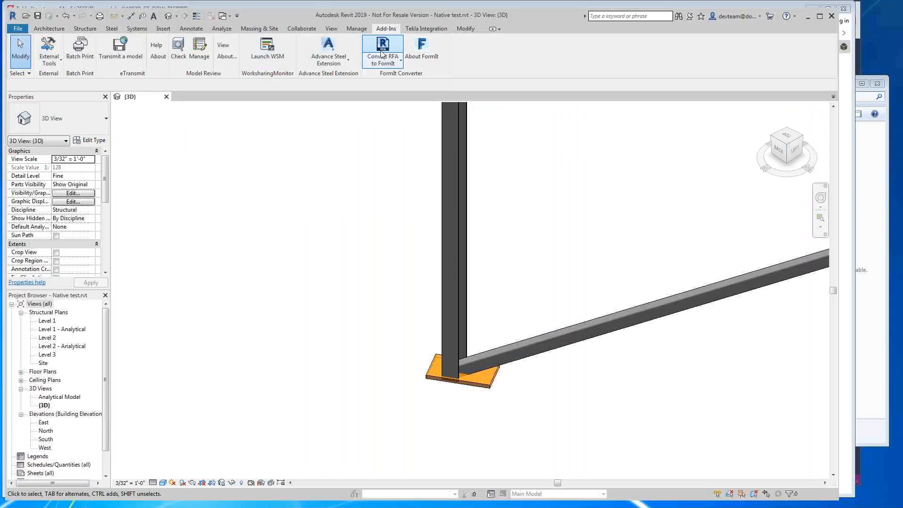
left_click(49, 52)
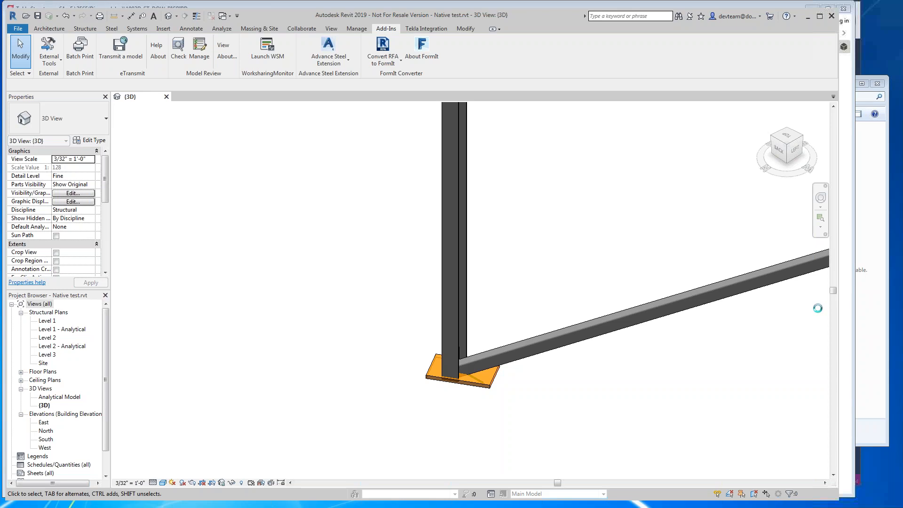
- Examine the gusset plates, bolts, base plate and brace end of the generated connection in the Revit 3D view
scroll(482, 371, "up", 4)
scroll(477, 372, "up", 3)
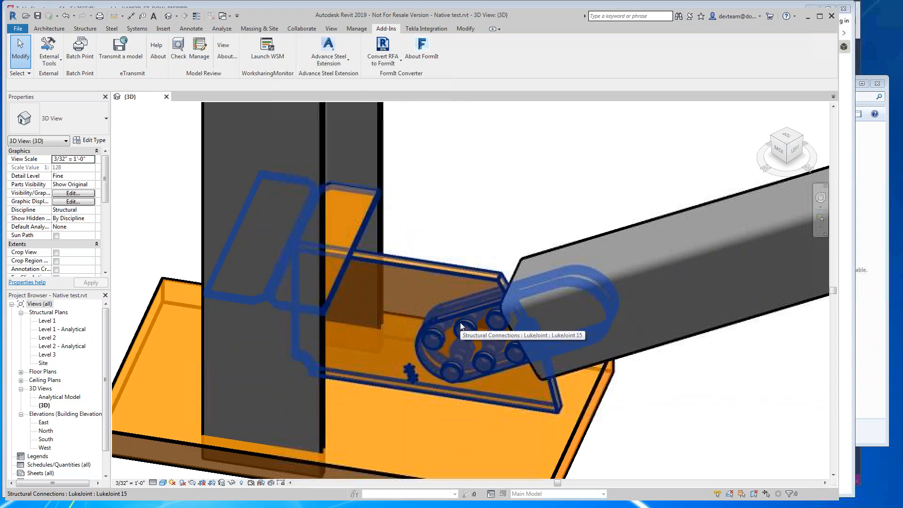
scroll(444, 326, "down", 3)
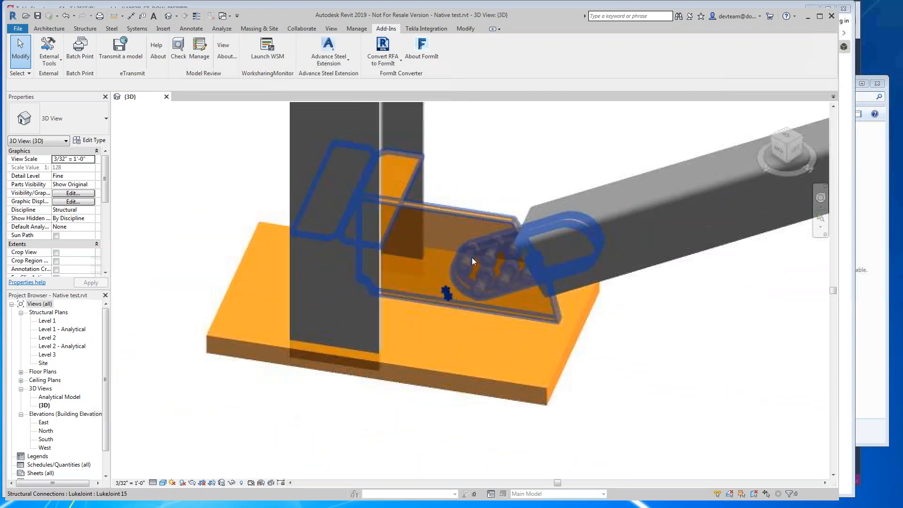
middle_click_drag(484, 267, 464, 272)
scroll(475, 307, "down", 3)
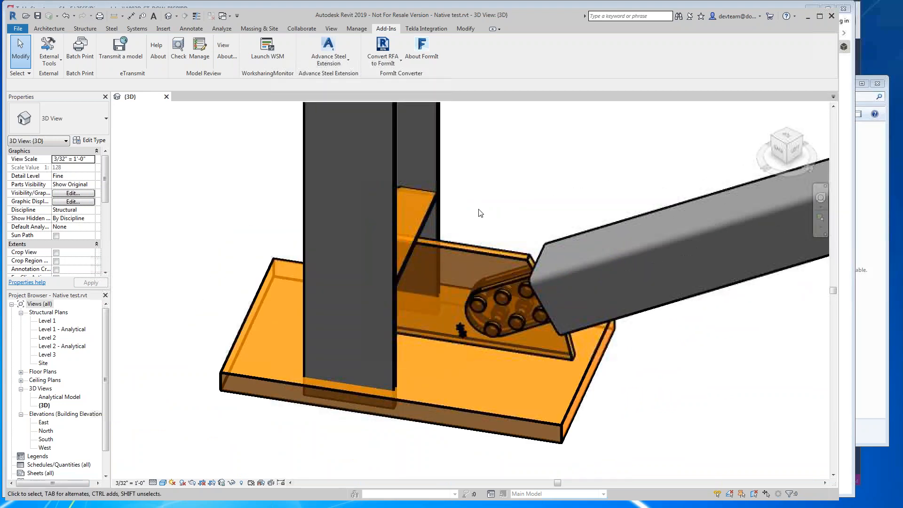
scroll(482, 211, "down", 3)
middle_click_drag(530, 239, 484, 299)
scroll(484, 299, "down", 1)
middle_click_drag(532, 264, 501, 311)
scroll(500, 310, "down", 1)
scroll(484, 315, "down", 1)
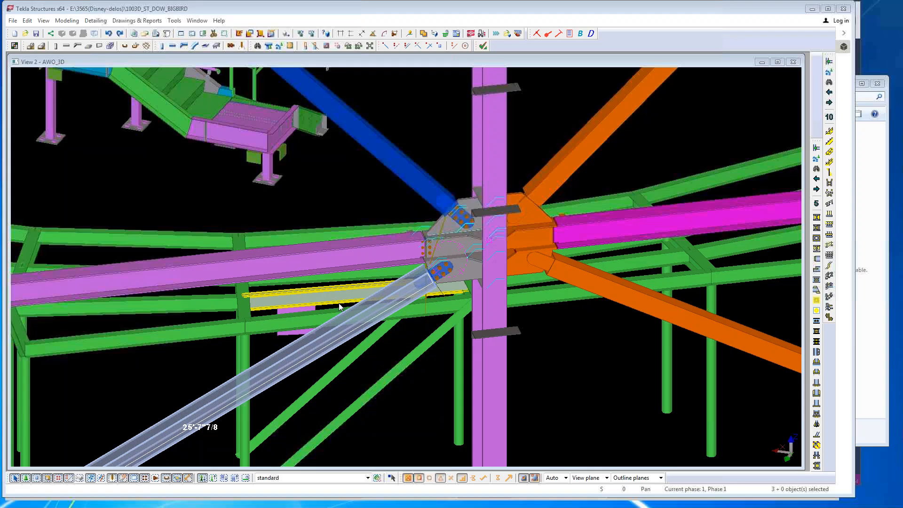
- Select the column, beams and braces meeting at the middle joint and export them with Connection Builder
left_click(393, 293)
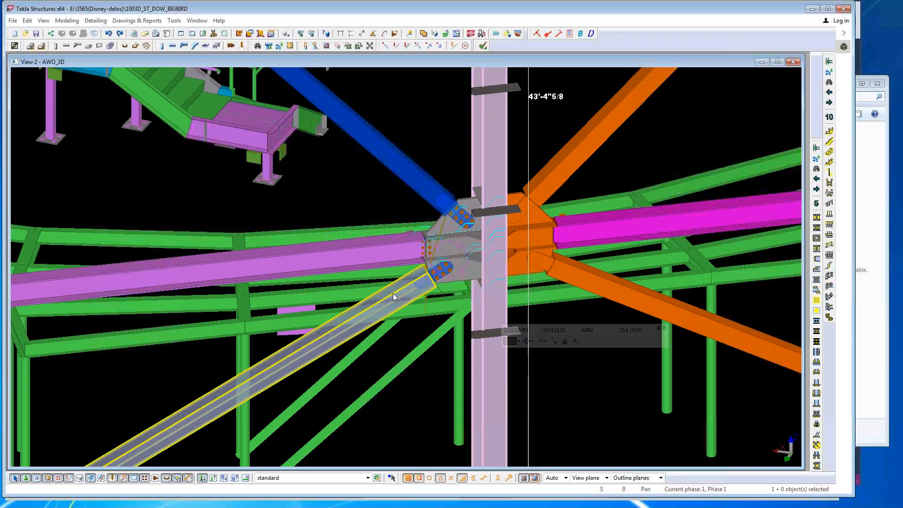
left_click(376, 258, "shift")
left_click(399, 171, "shift")
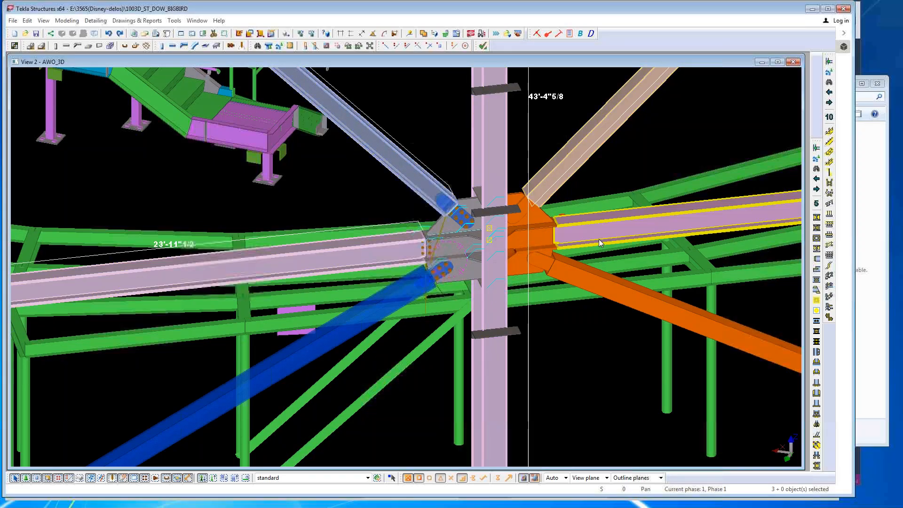
left_click(617, 302, "shift")
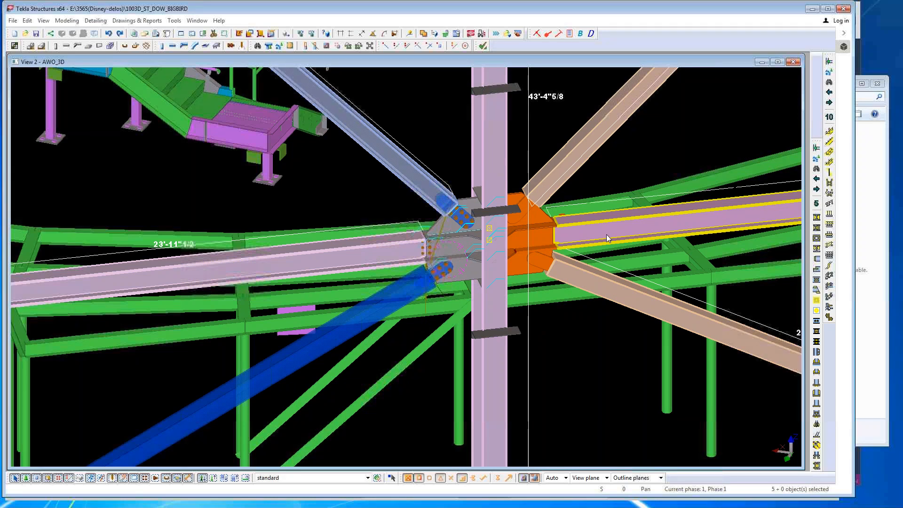
left_click(438, 278)
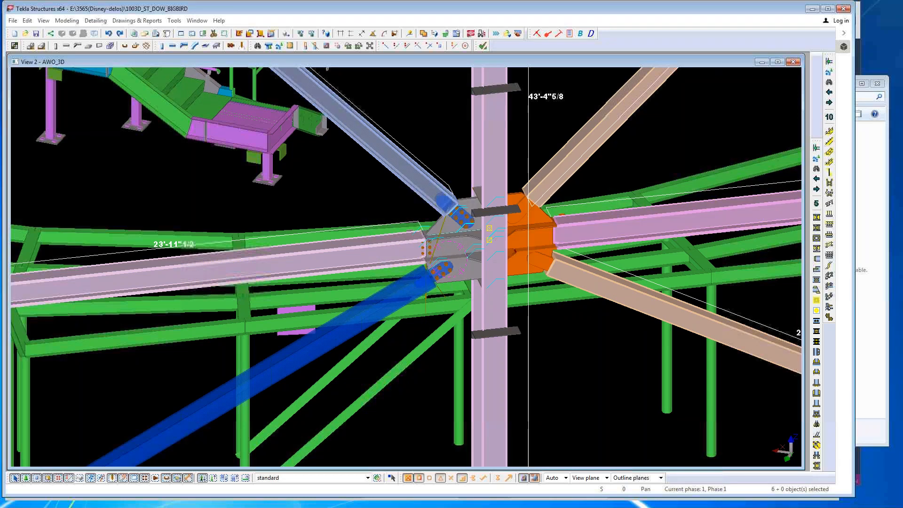
left_click(581, 36)
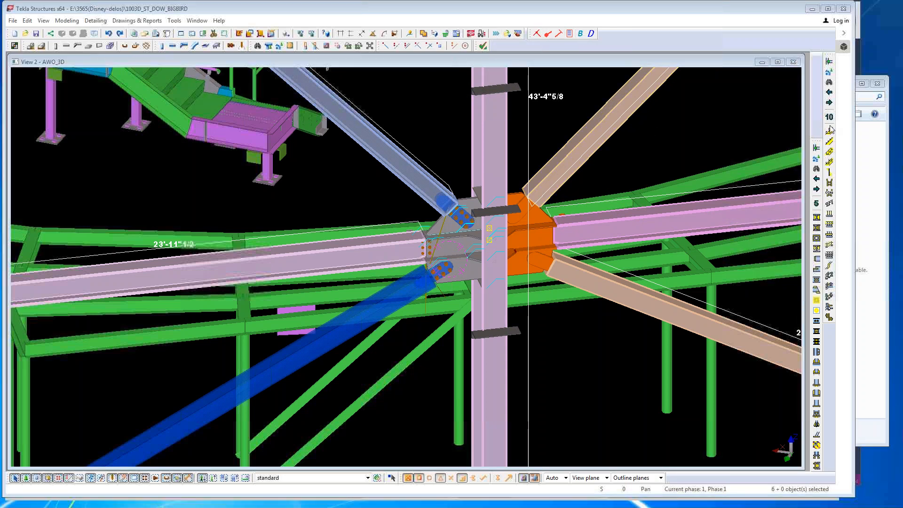
left_click(697, 136)
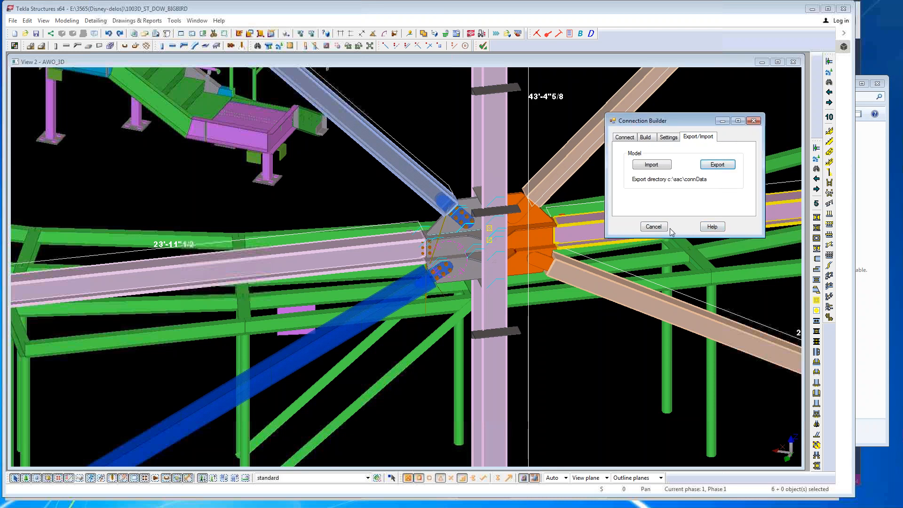
left_click(655, 228)
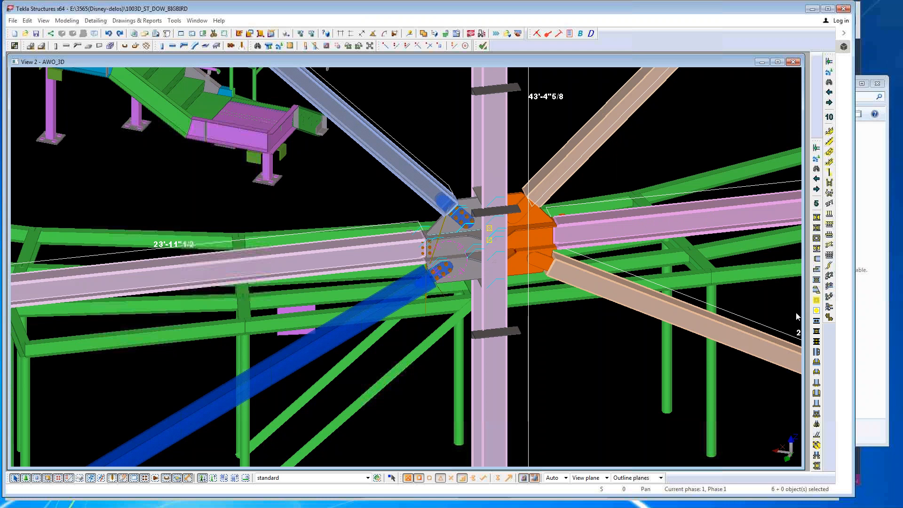
- Switch to Revit and create the middle joint's AST beams and columns from the exported data file
key("alt+Tab")
left_click(57, 58)
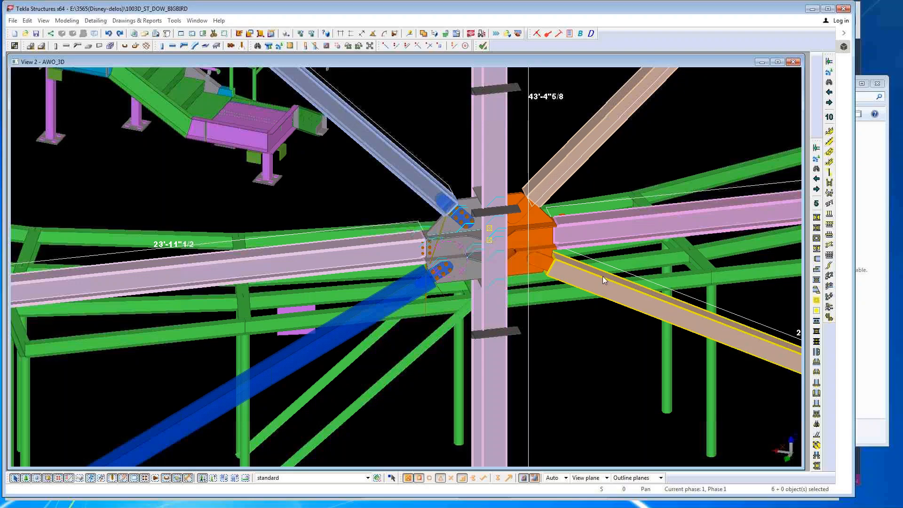
- Switch back to Tekla and inspect the GussetMiddle settings of the connection joining the blue braces to the column
middle_click_drag(371, 237, 390, 243)
left_click(376, 244)
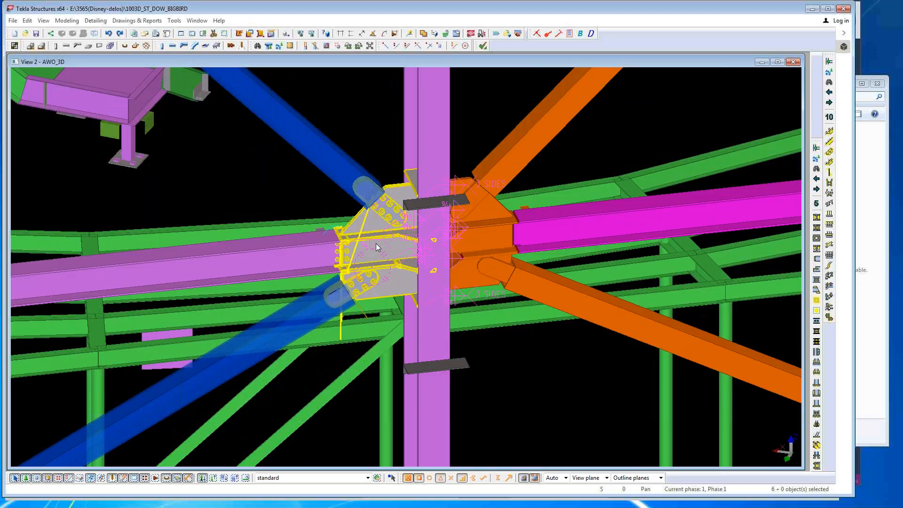
double_click(376, 244)
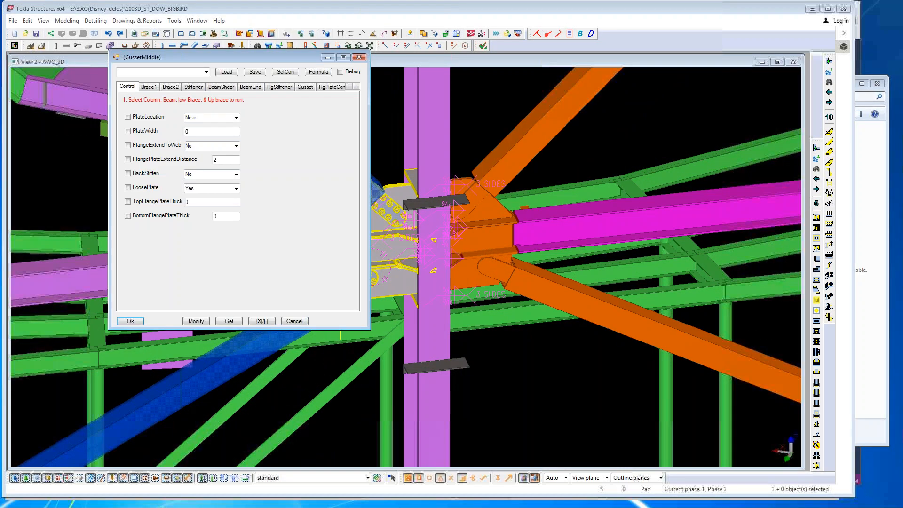
left_click(137, 320)
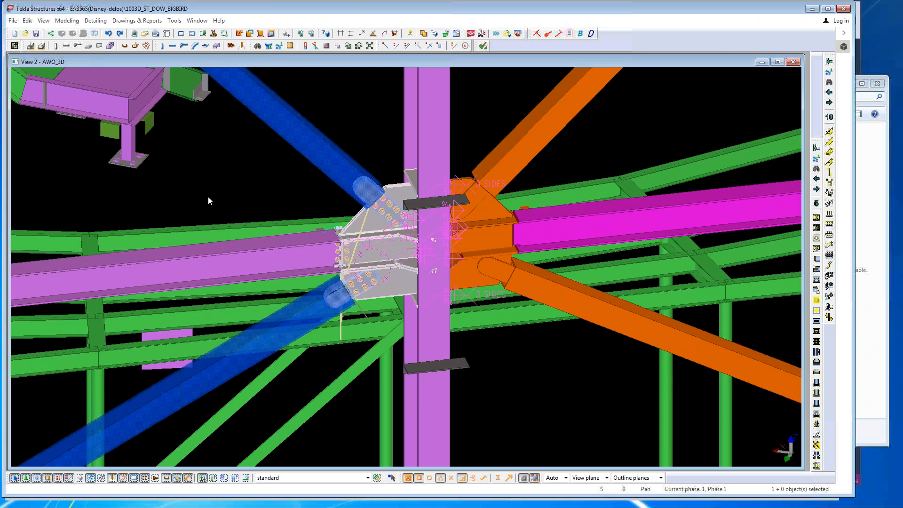
left_click(358, 216)
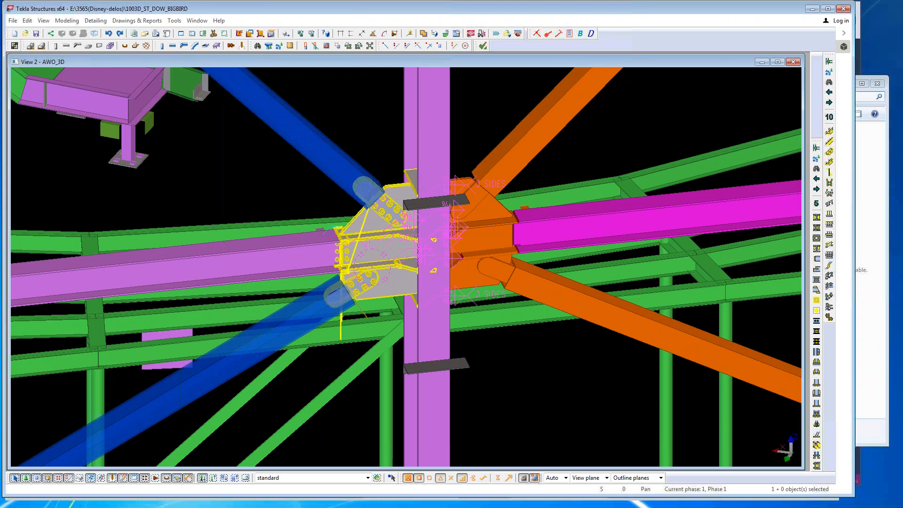
double_click(359, 219)
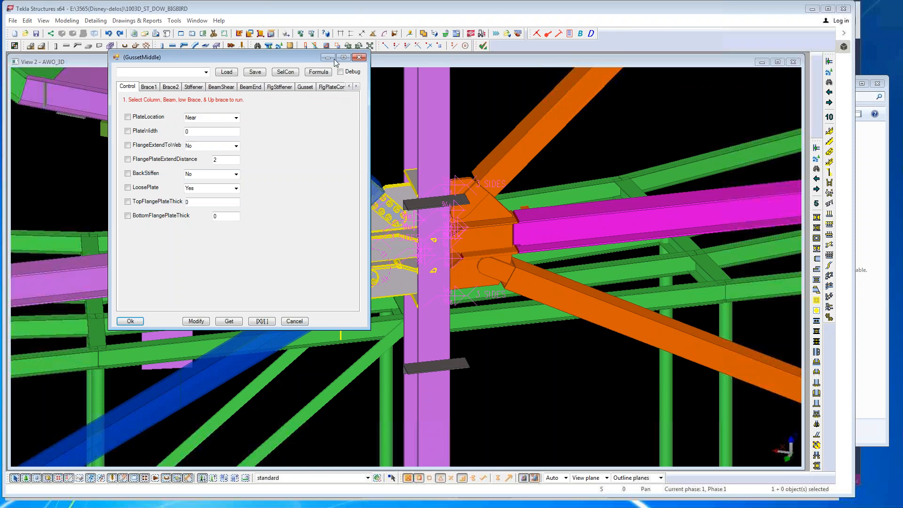
left_click(360, 58)
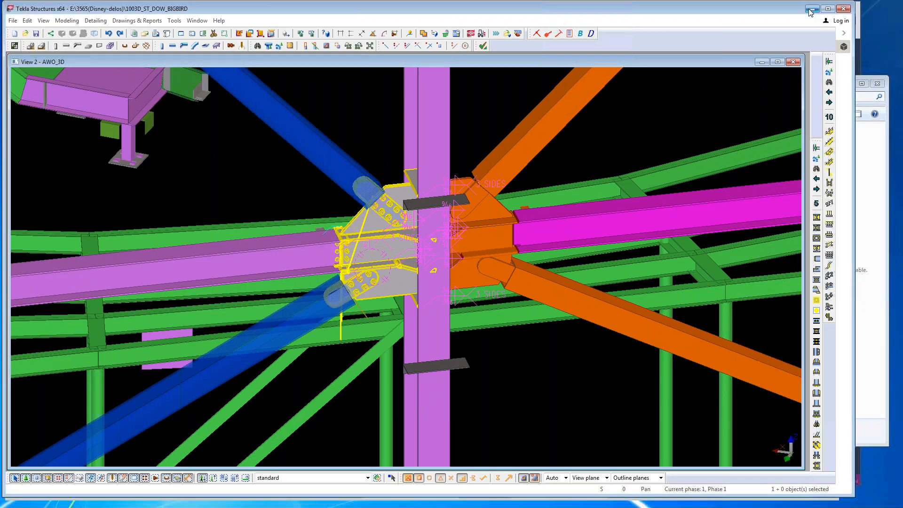
- Switch to Revit and choose the GussetMiddle sketch as the connection to apply, accepting its settings
left_click(812, 8)
left_click(49, 55)
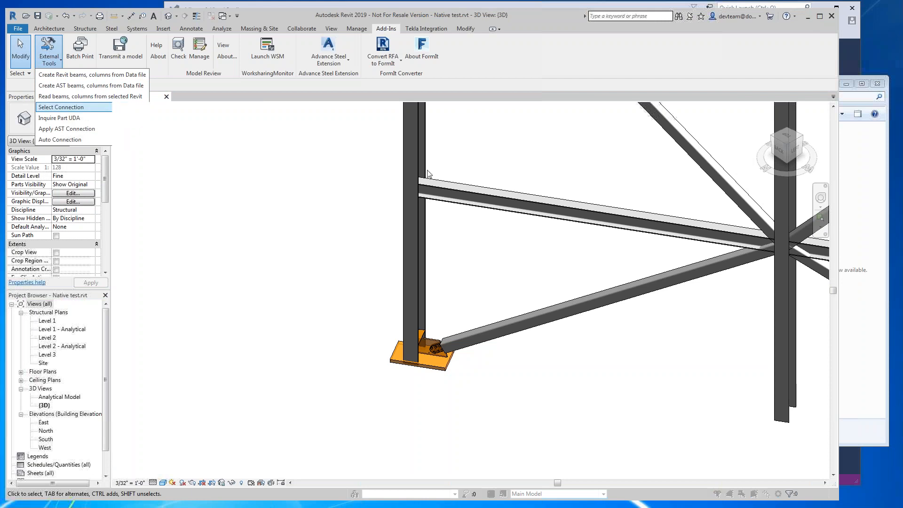
left_click(62, 107)
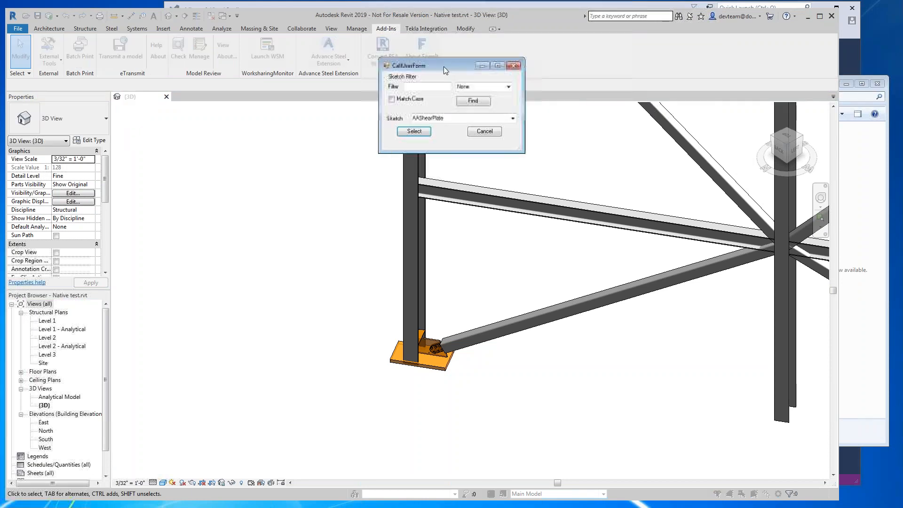
left_click(513, 119)
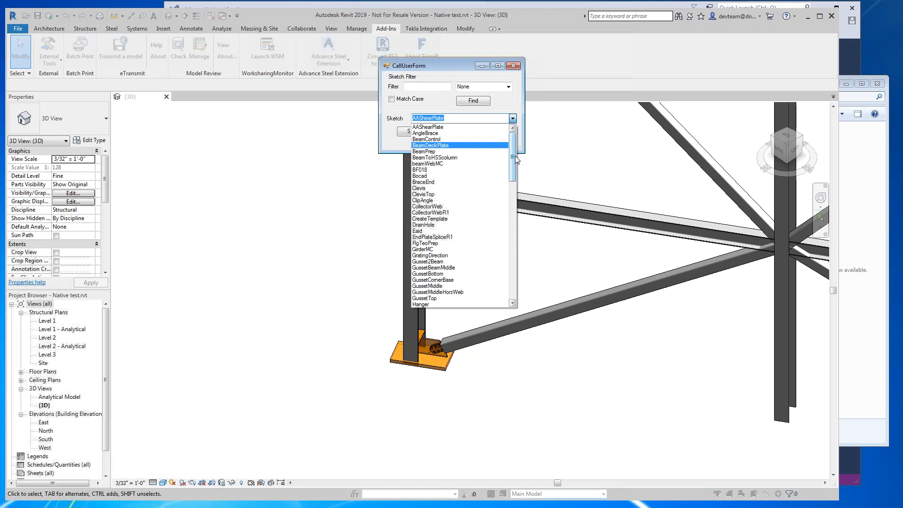
left_click_drag(512, 159, 511, 187)
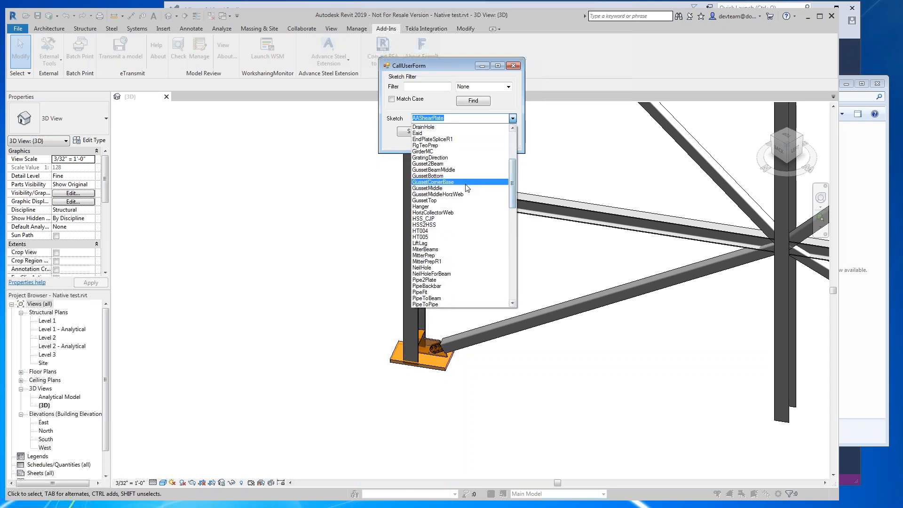
left_click(438, 188)
left_click(414, 133)
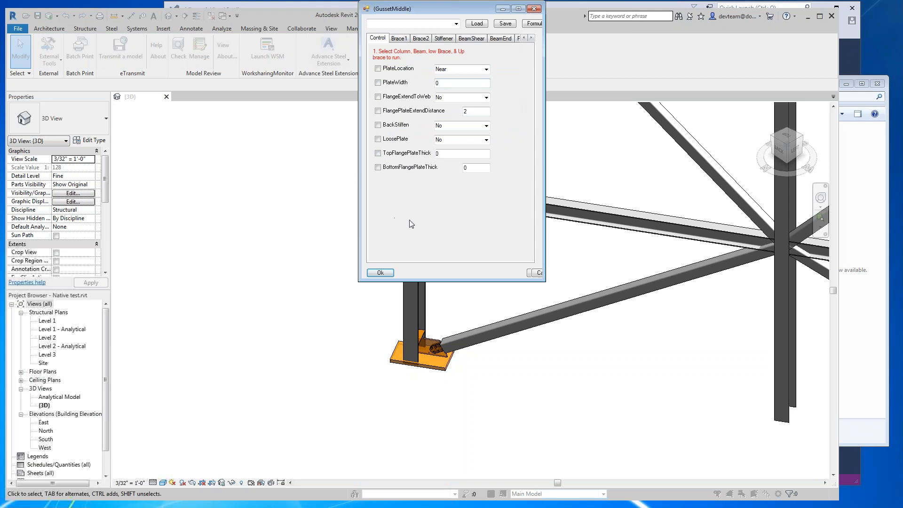
left_click(381, 274)
- Apply the AST connection to the middle column, the beam toward the base-plate column and the two braces on that side
middle_click_drag(667, 257, 487, 287)
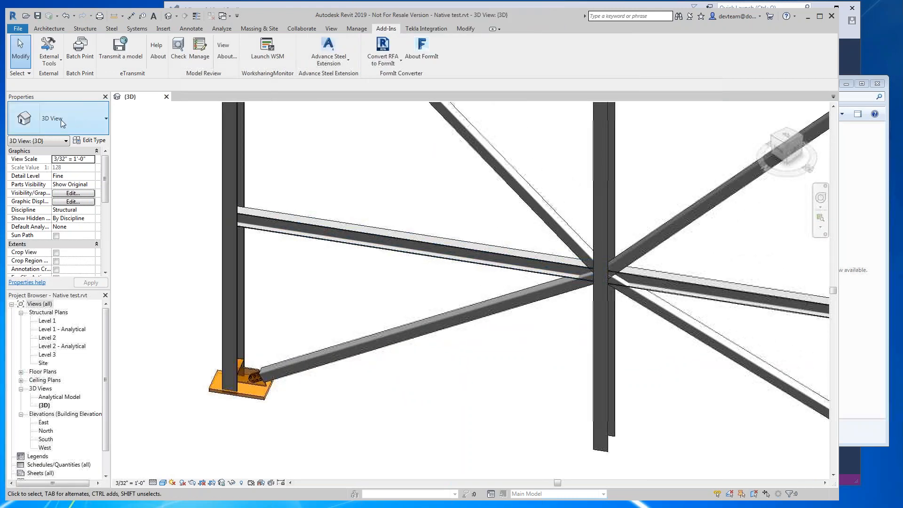
left_click(49, 53)
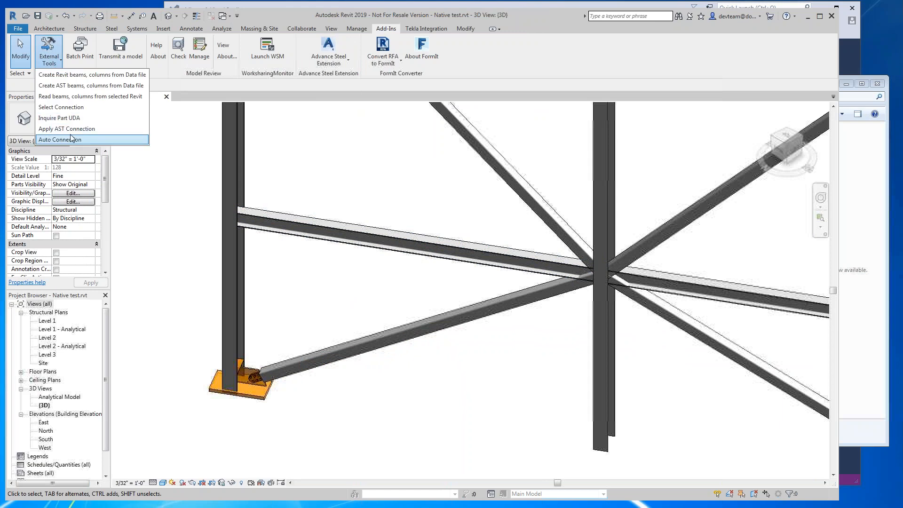
left_click(70, 129)
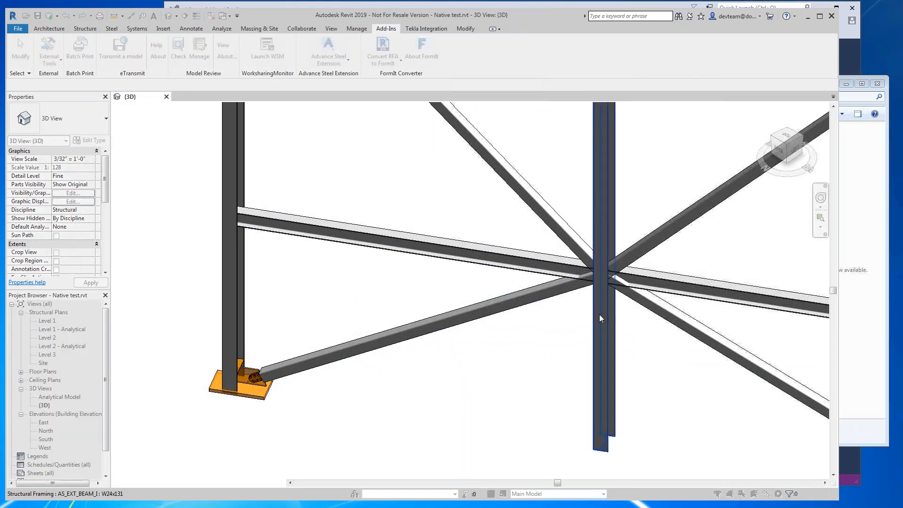
left_click(532, 289)
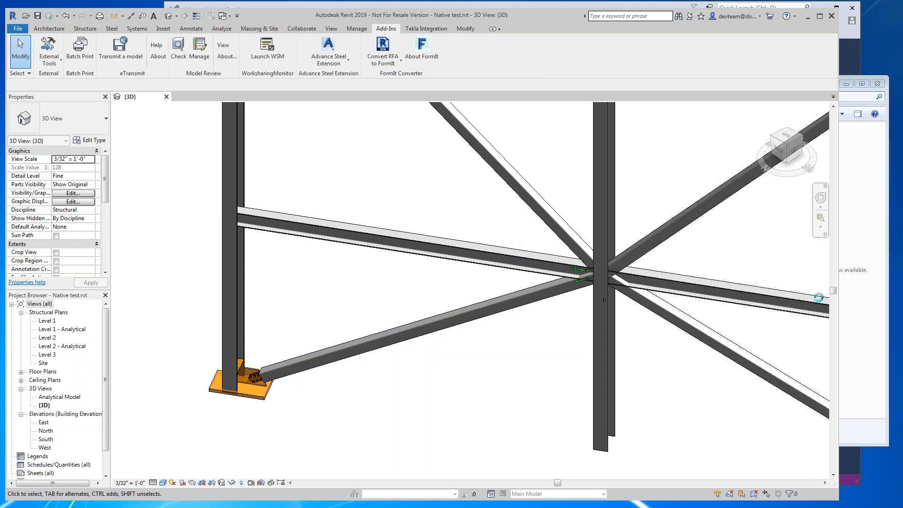
- Apply the same AST connection to the beam and two braces on the opposite side of the middle column
left_click(49, 56)
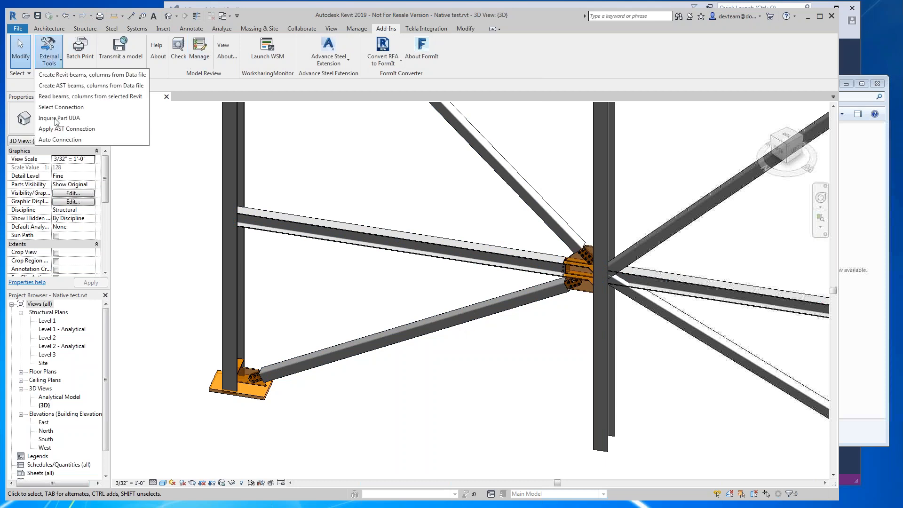
left_click(61, 129)
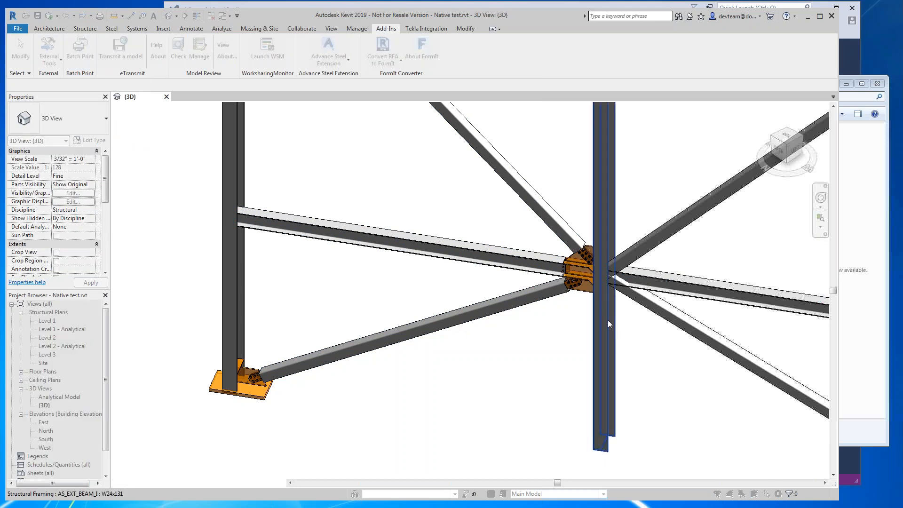
left_click(682, 320)
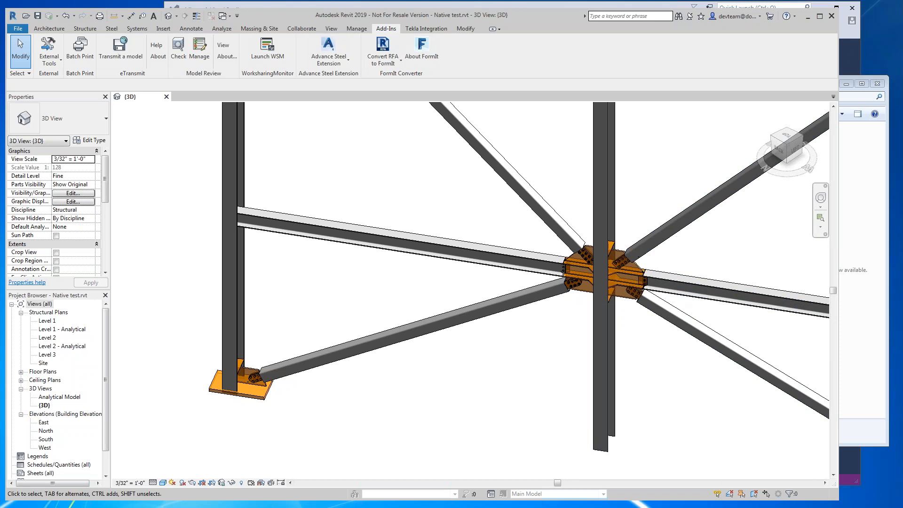
- Place the Tekla view beside Revit and compare the middle joint's gusset plates and bolts in both models
scroll(648, 297, "up", 2)
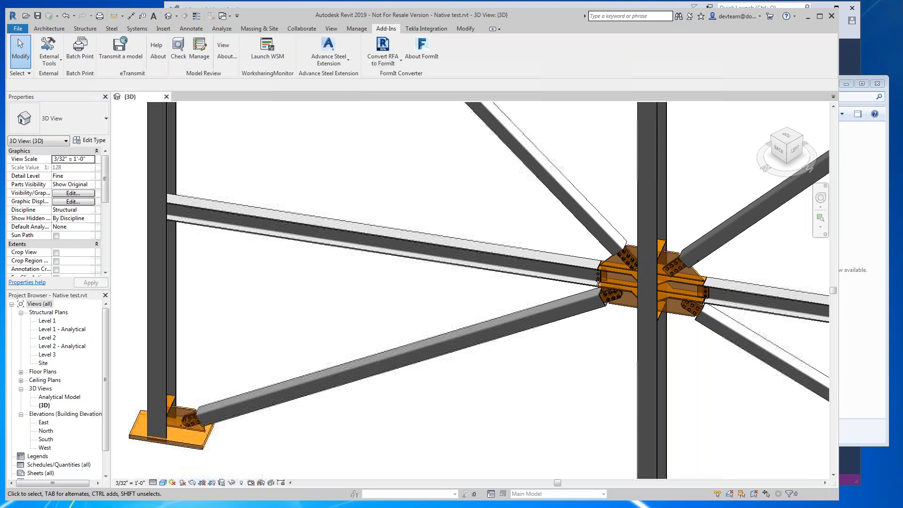
key("alt+Tab")
left_click_drag(853, 359, 576, 360)
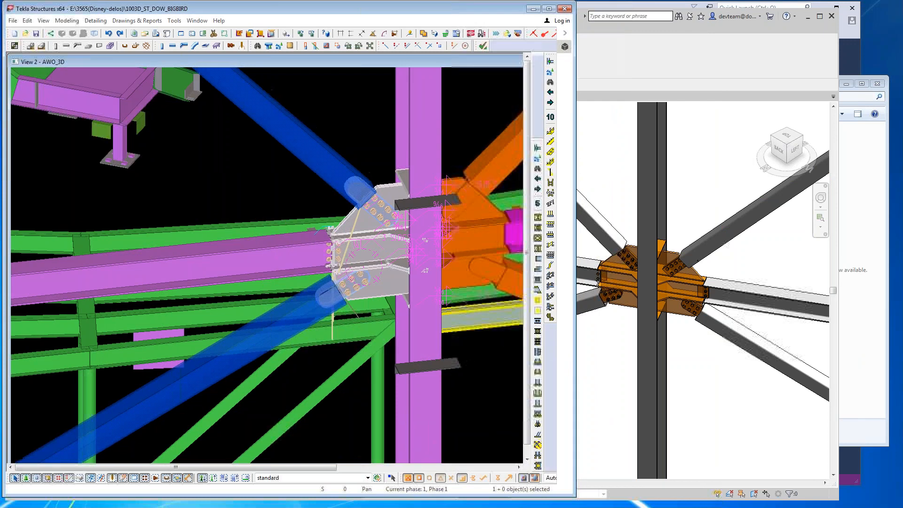
middle_click_drag(470, 289, 340, 301)
scroll(326, 253, "up", 2)
left_click(326, 253)
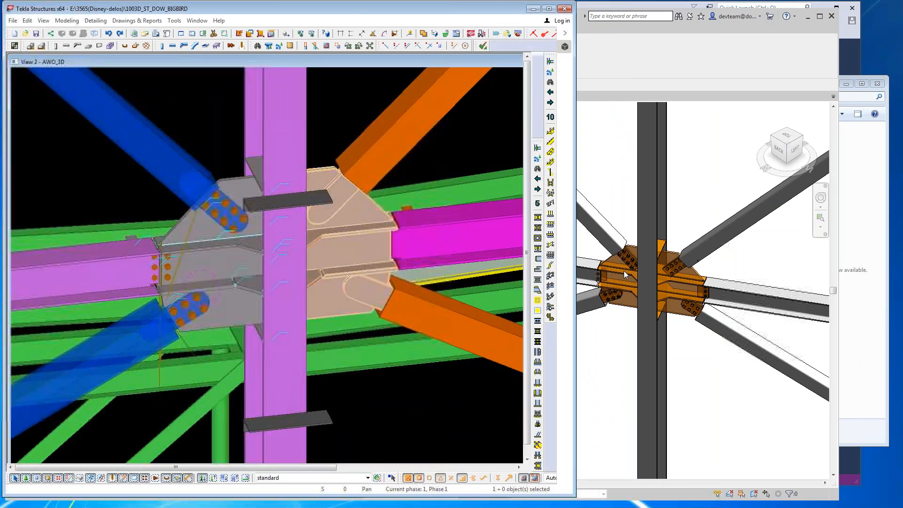
left_click(676, 297)
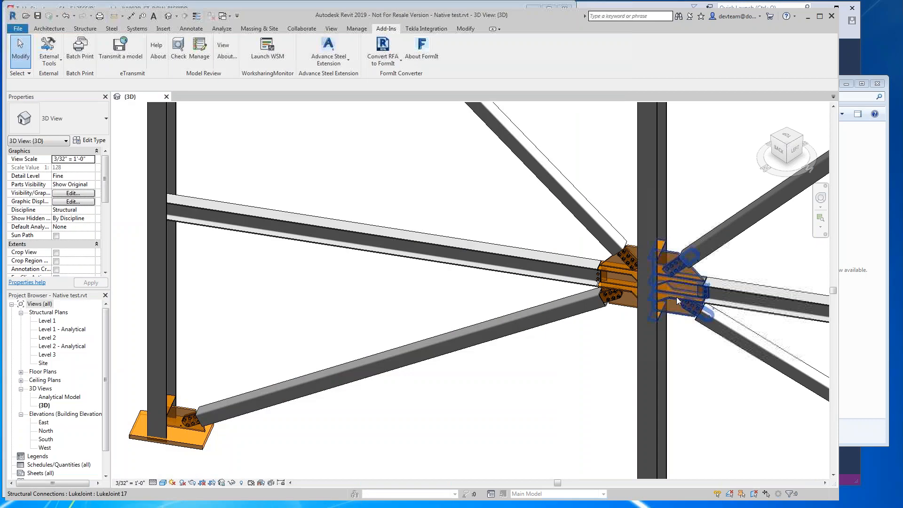
scroll(676, 297, "down", 6)
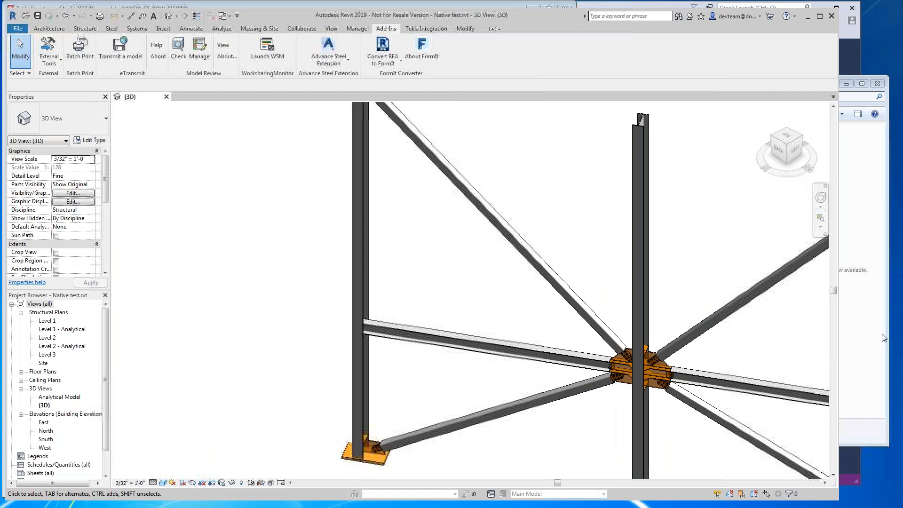
- Switch to Tekla and look over the whole structure, closing in on the beam framing of the large deck
key("alt+Tab")
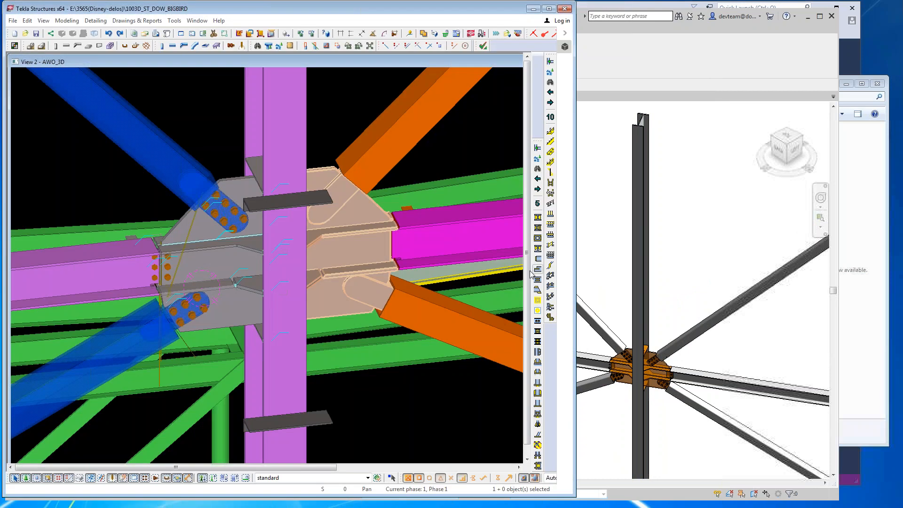
scroll(427, 204, "down", 6)
scroll(386, 249, "up", 3)
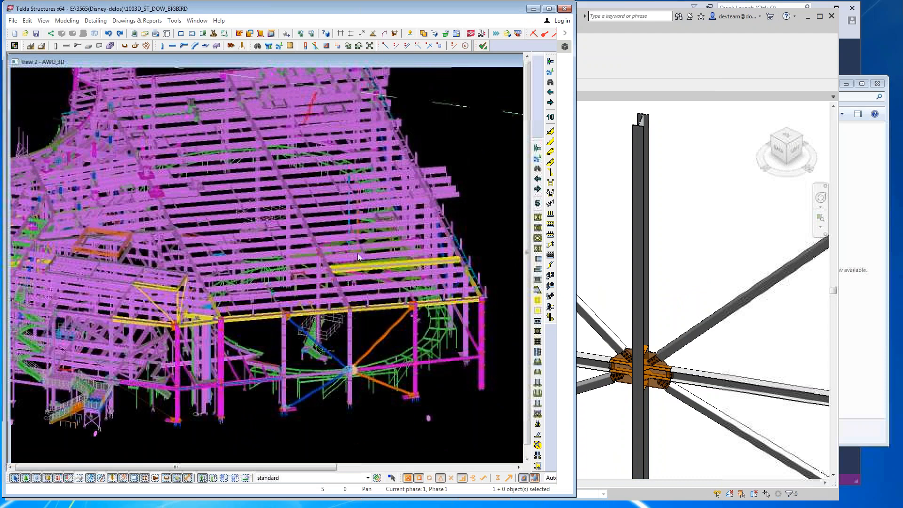
scroll(293, 244, "up", 4)
scroll(292, 243, "down", 6)
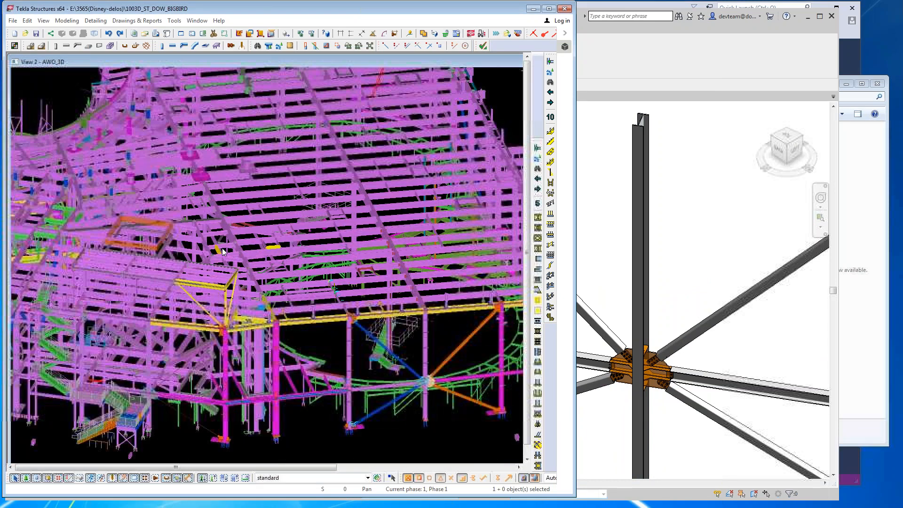
scroll(311, 236, "up", 6)
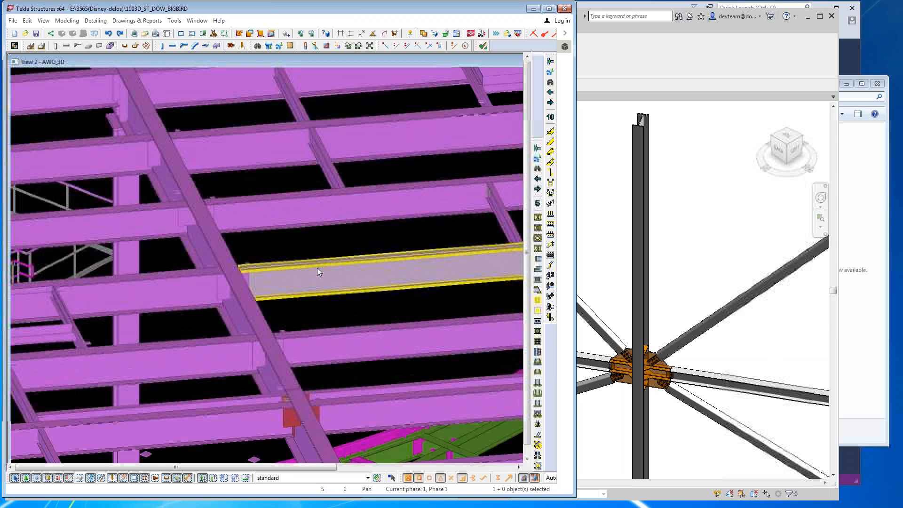
- Add the long deck girder, the adjacent beams framing into both its sides and two short infill beams to the selection
middle_click_drag(317, 268, 252, 273)
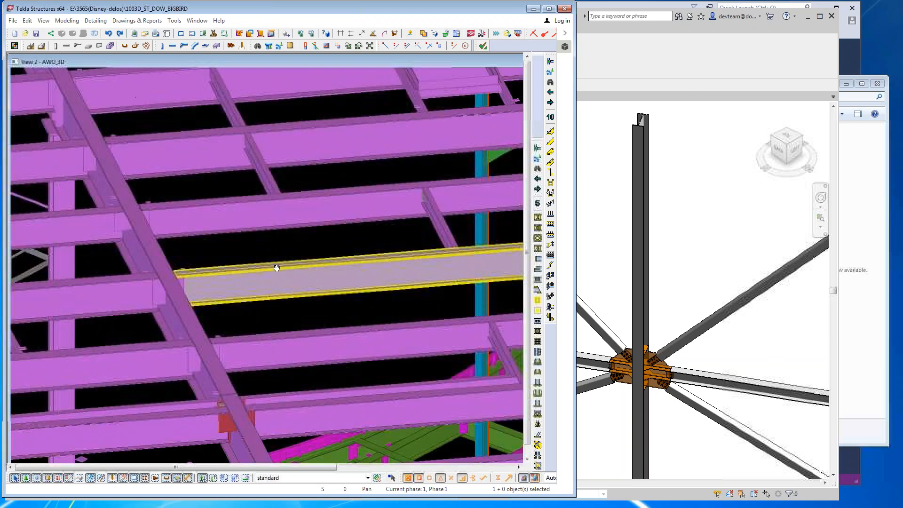
left_click(359, 190, "shift")
left_click(444, 220, "shift")
left_click(152, 241, "shift")
left_click(89, 224, "shift")
left_click(99, 291, "shift")
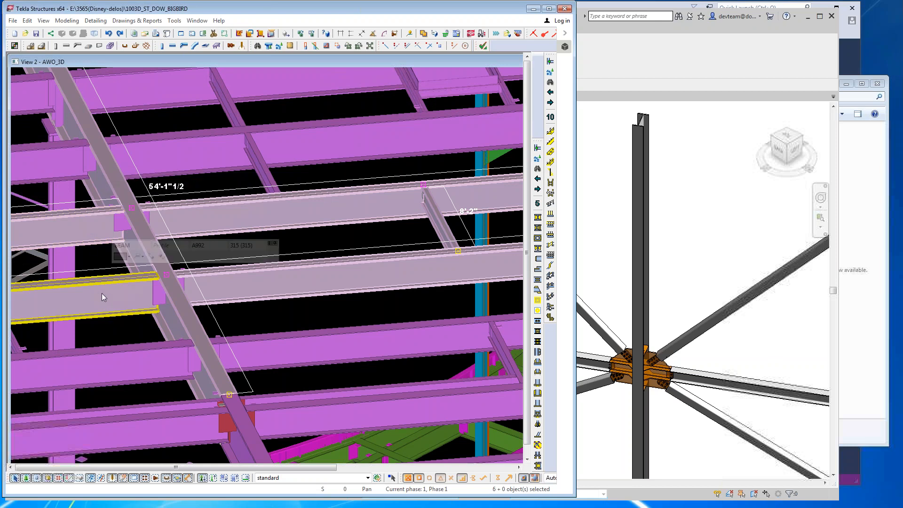
left_click(252, 335, "shift")
left_click(135, 345, "shift")
scroll(141, 329, "down", 3)
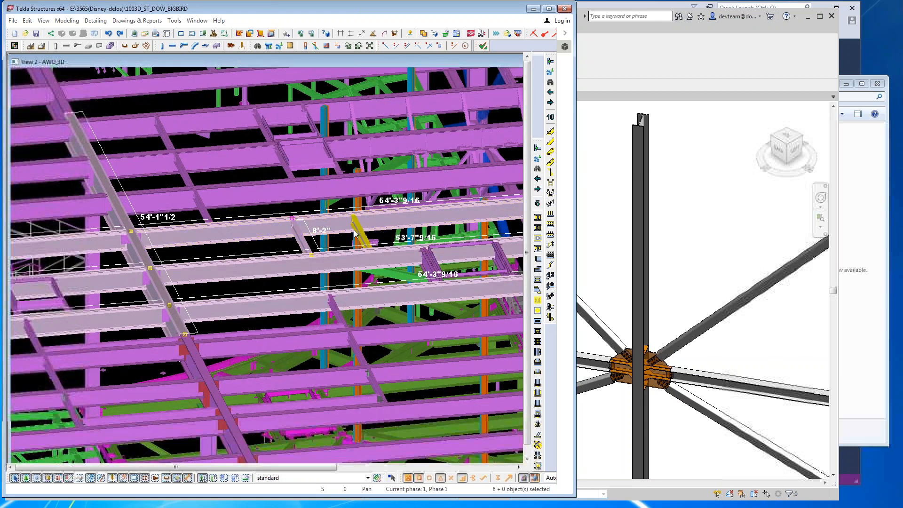
left_click(355, 230, "shift")
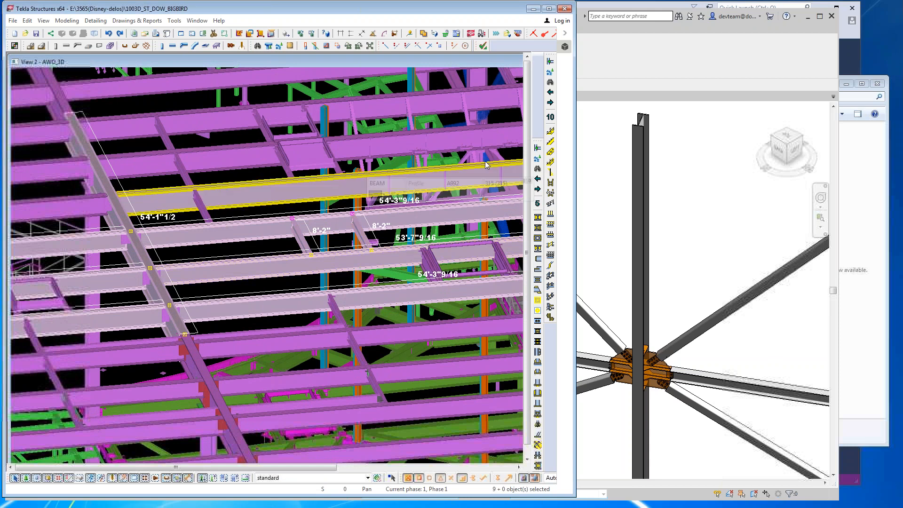
- Bring Connection Builder over the Tekla view and export the selected deck members to c:\aac\connData
left_click_drag(574, 55, 628, 57)
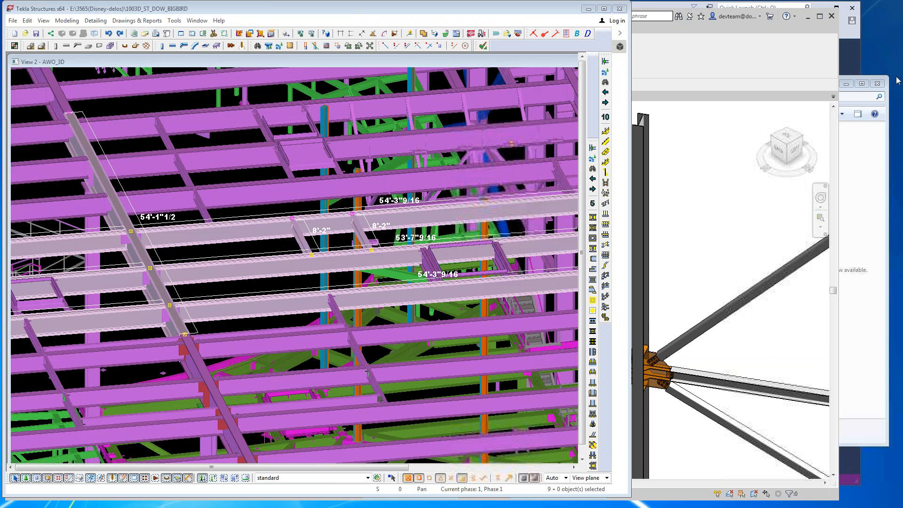
left_click_drag(896, 77, 384, 73)
left_click(395, 88)
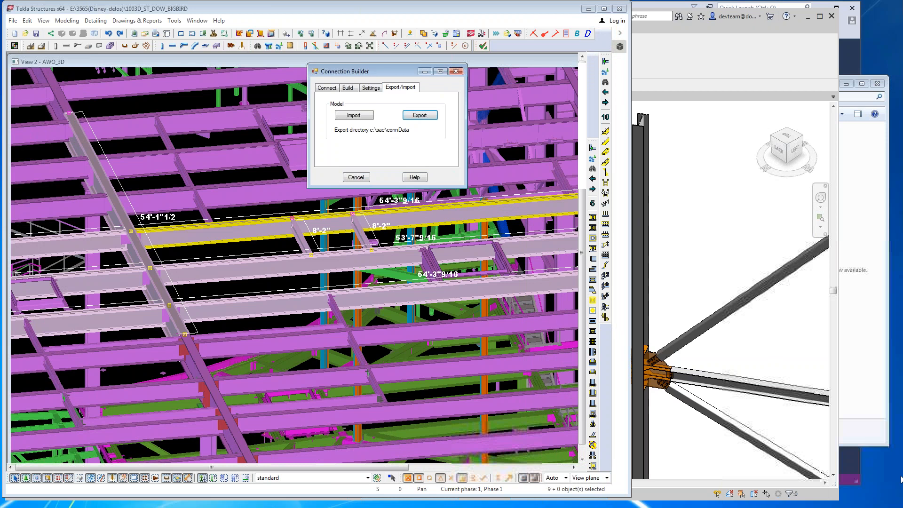
- Switch to Revit, close Connection Builder and create the AST beams and columns from the exported data file
key("alt+Tab")
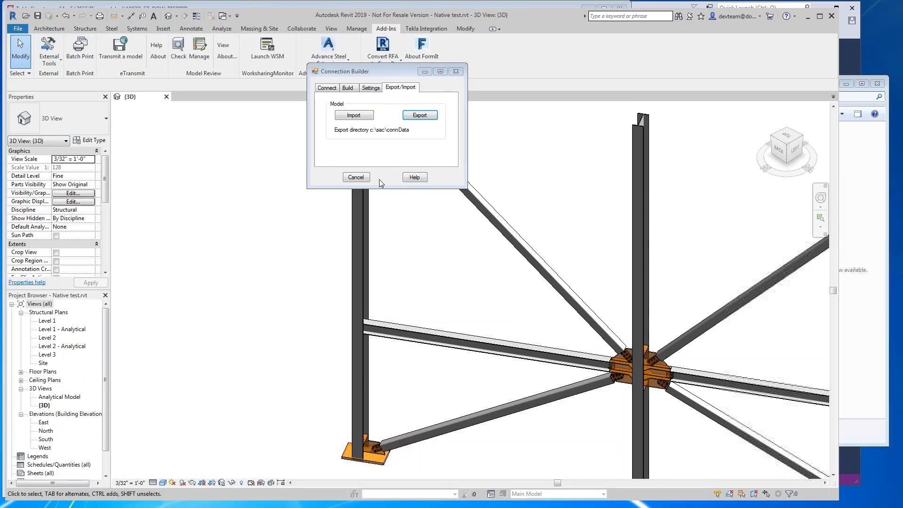
left_click(355, 177)
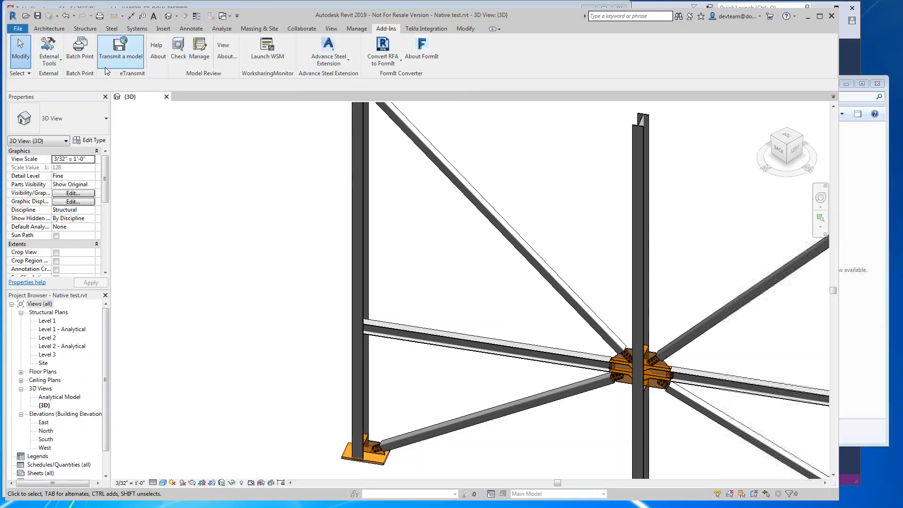
left_click(49, 54)
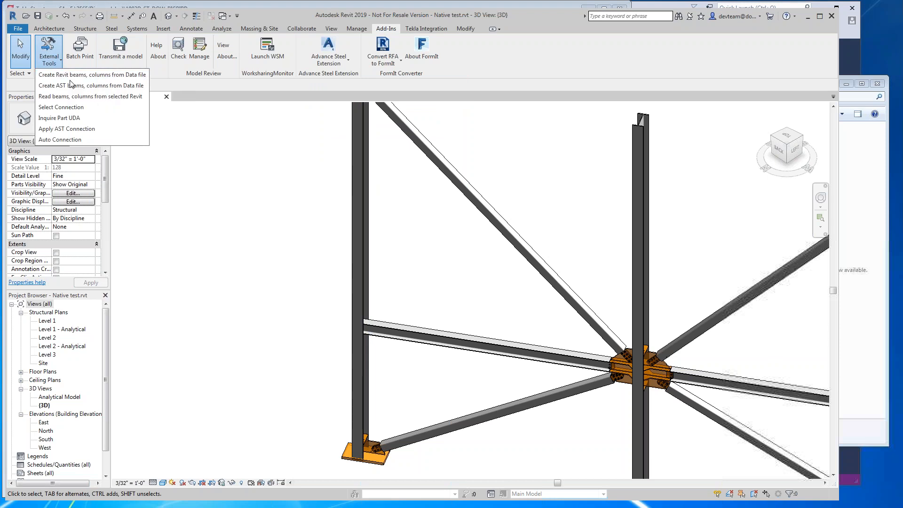
left_click(71, 85)
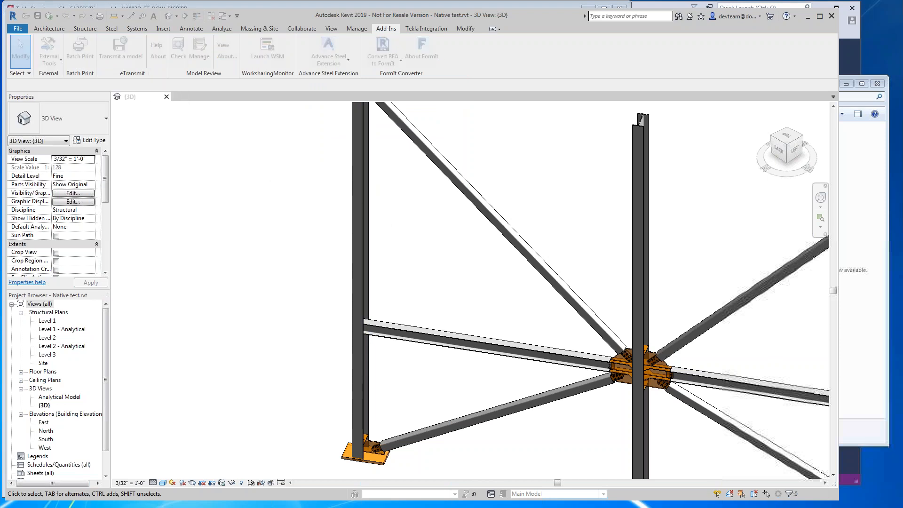
middle_click_drag(547, 281, 380, 342)
scroll(379, 342, "down", 5)
middle_click_drag(456, 218, 423, 329)
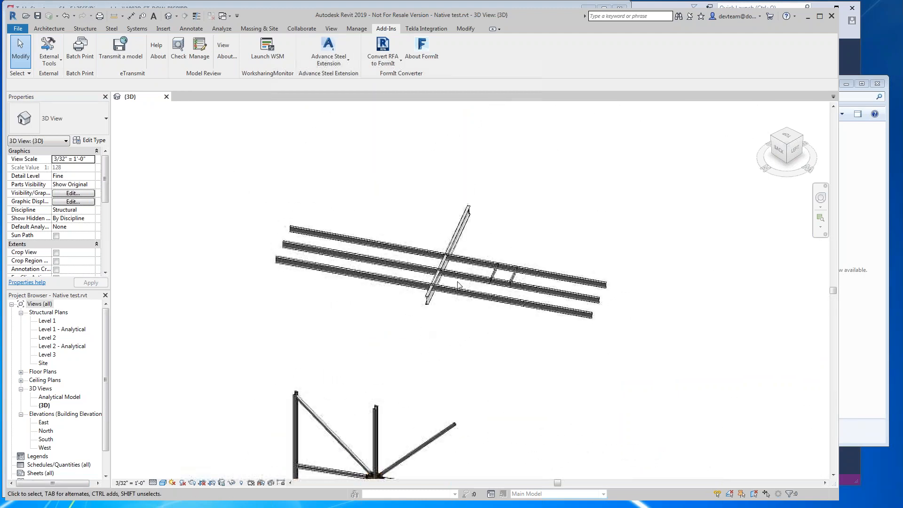
- Apply Auto Connection to all the imported deck framing members, using BeamControl as the general macro
left_click_drag(287, 246, 632, 349)
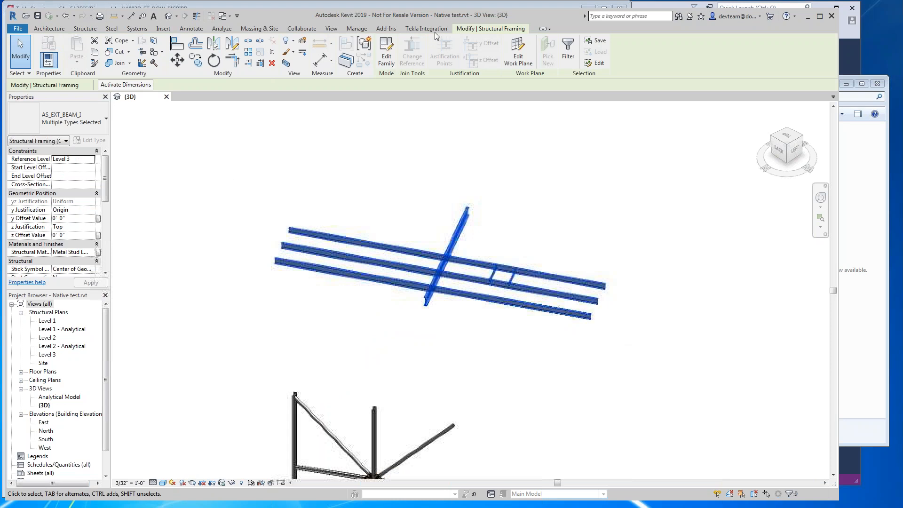
left_click(384, 30)
left_click(49, 56)
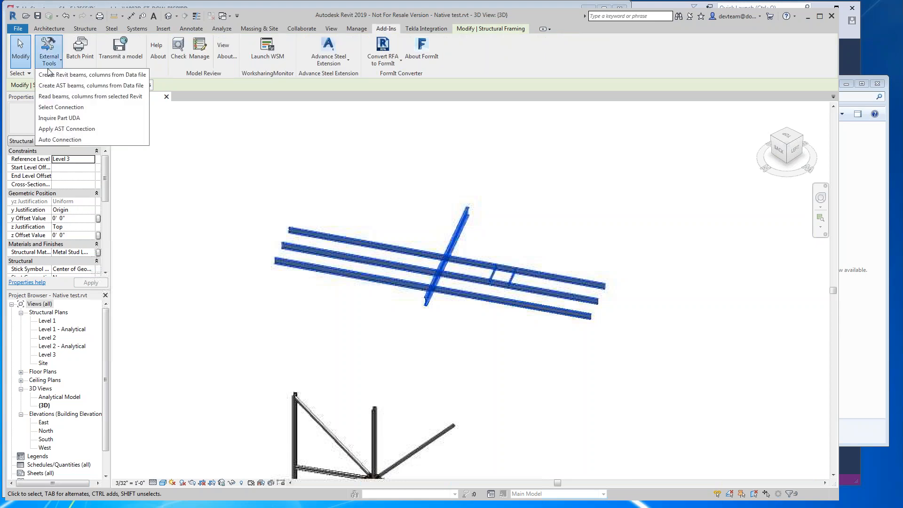
left_click(65, 140)
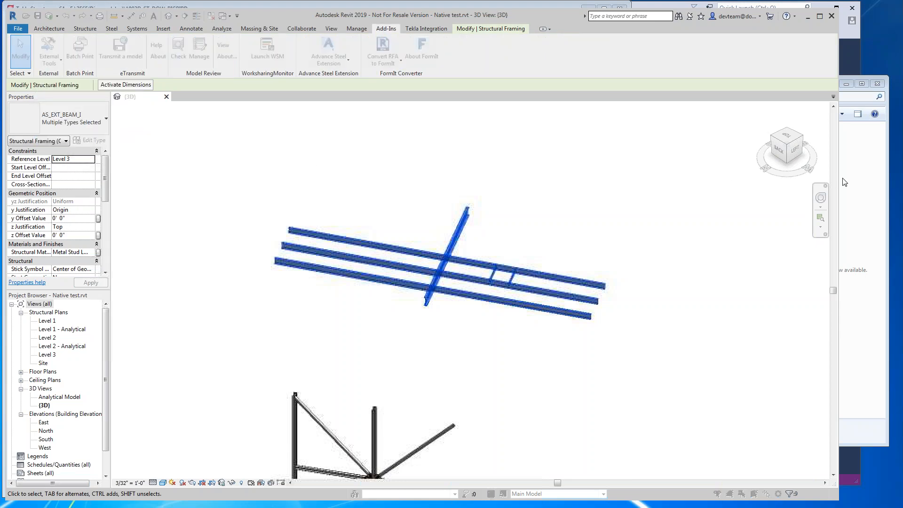
left_click_drag(611, 35, 562, 30)
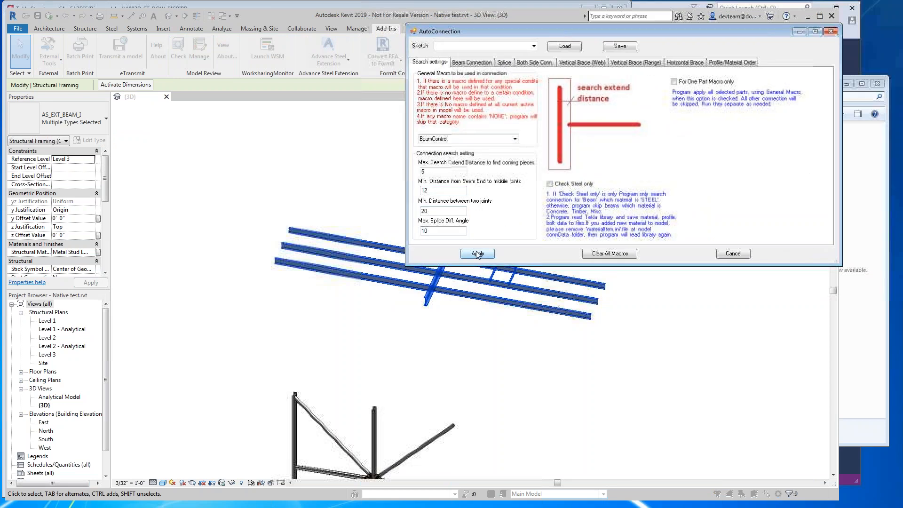
left_click(478, 254)
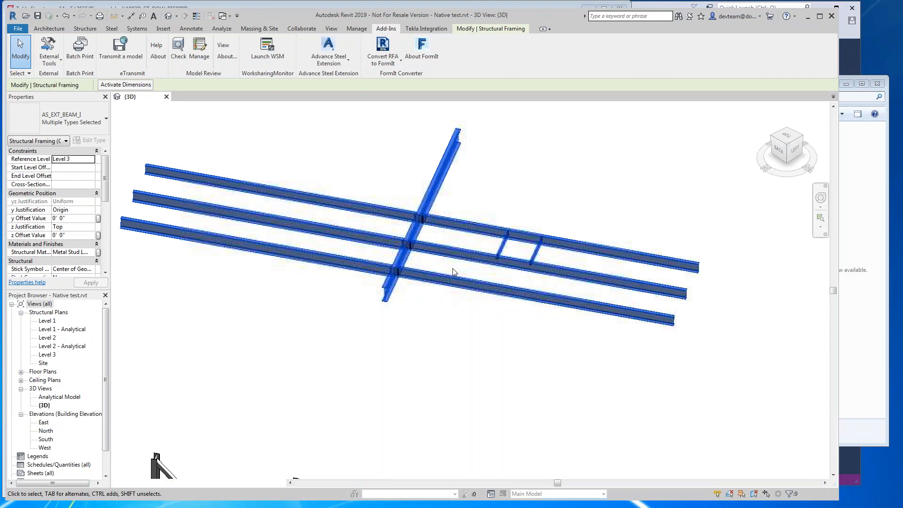
- Examine the generated plates and bolts at a short infill beam's end and at a beam-to-girder crossing
scroll(536, 262, "up", 3)
scroll(536, 262, "up", 6)
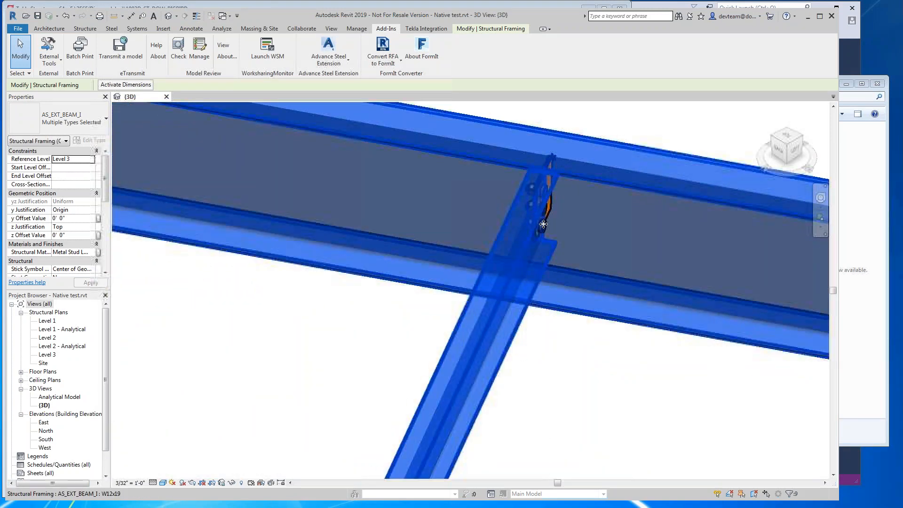
scroll(536, 262, "down", 6)
middle_click_drag(288, 294, 447, 323)
scroll(447, 323, "down", 2)
middle_click_drag(163, 244, 501, 277)
scroll(532, 251, "up", 3)
scroll(609, 252, "up", 3)
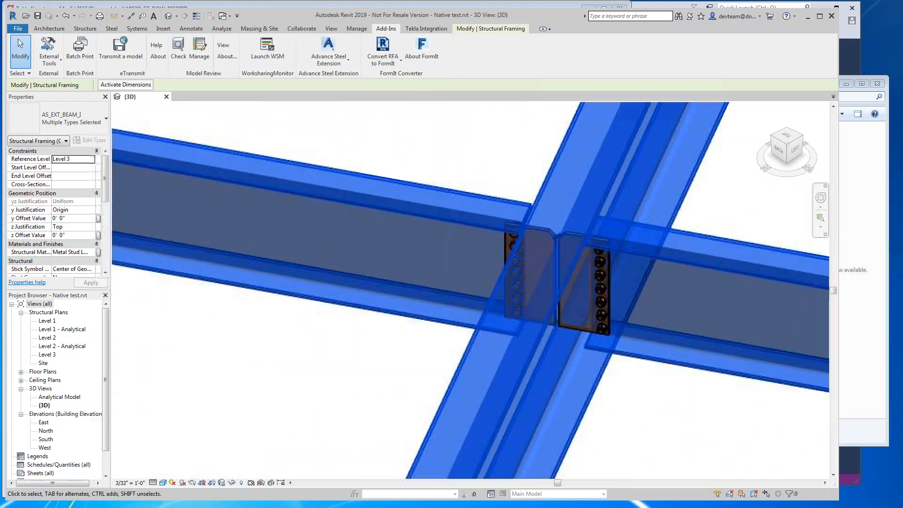
- Examine the remaining bolted plate joints along the girder and clear the selection to view the connected framing
scroll(611, 306, "down", 5)
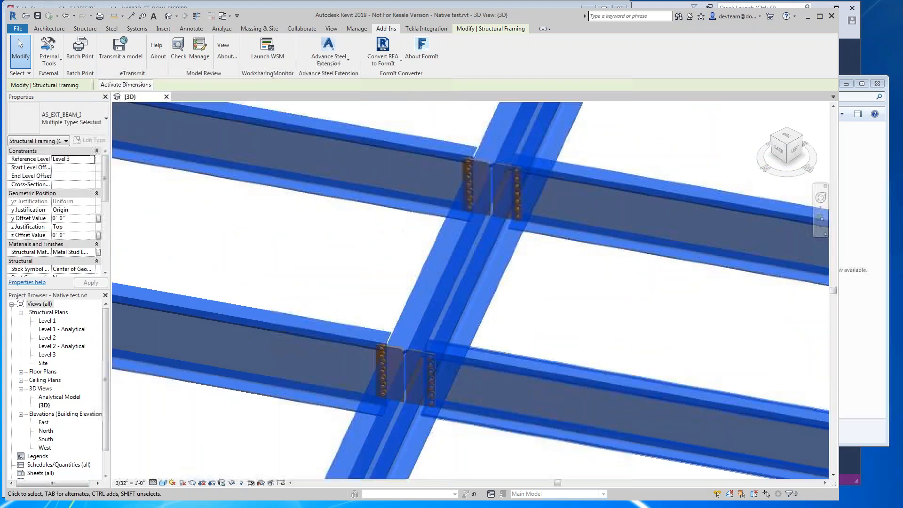
scroll(484, 302, "up", 2)
scroll(479, 296, "down", 2)
middle_click_drag(396, 391, 405, 316)
scroll(405, 318, "up", 2)
scroll(427, 331, "down", 3)
middle_click_drag(487, 278, 471, 354)
middle_click_drag(525, 305, 517, 343)
scroll(517, 344, "down", 3)
left_click(604, 257)
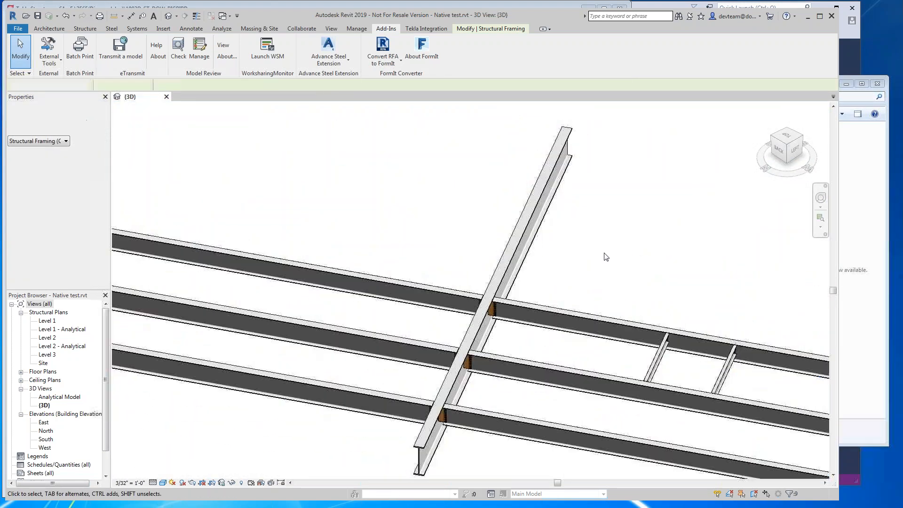